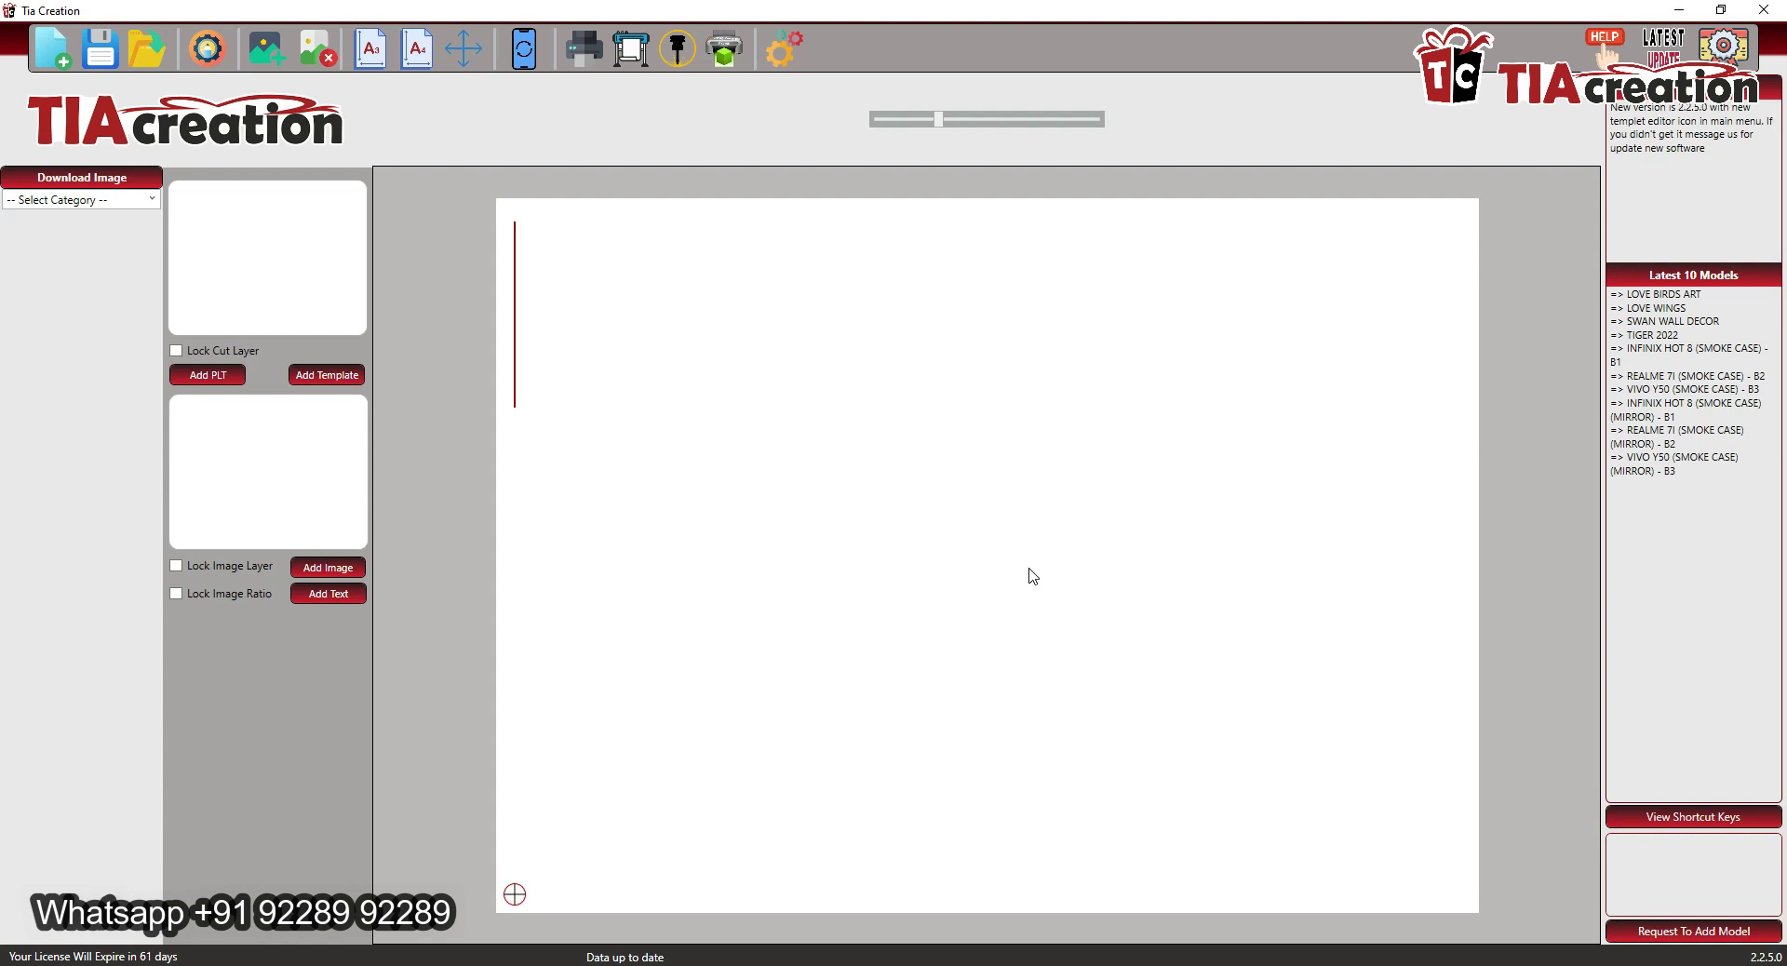
- Examine the image category list to see which image categories are available for selection
{"action": "left_click", "coordinate": [632, 522]}
{"action": "left_click", "coordinate": [146, 202]}
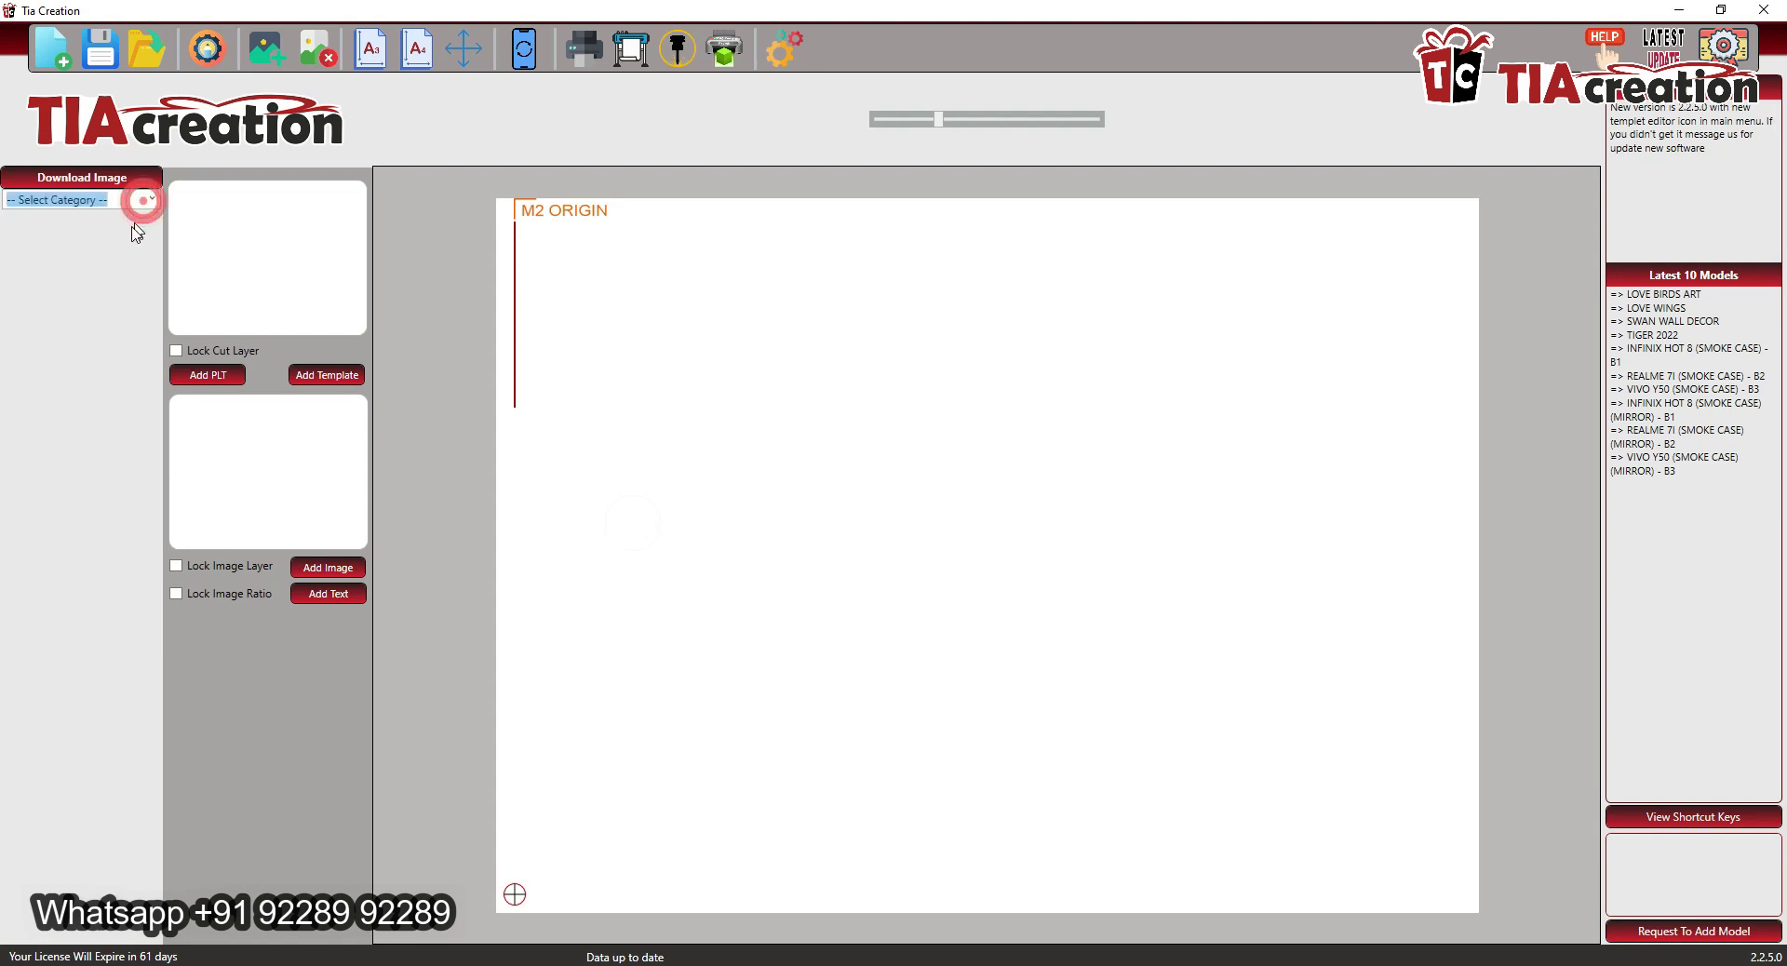
{"action": "left_click", "coordinate": [151, 204]}
{"action": "left_click", "coordinate": [114, 296]}
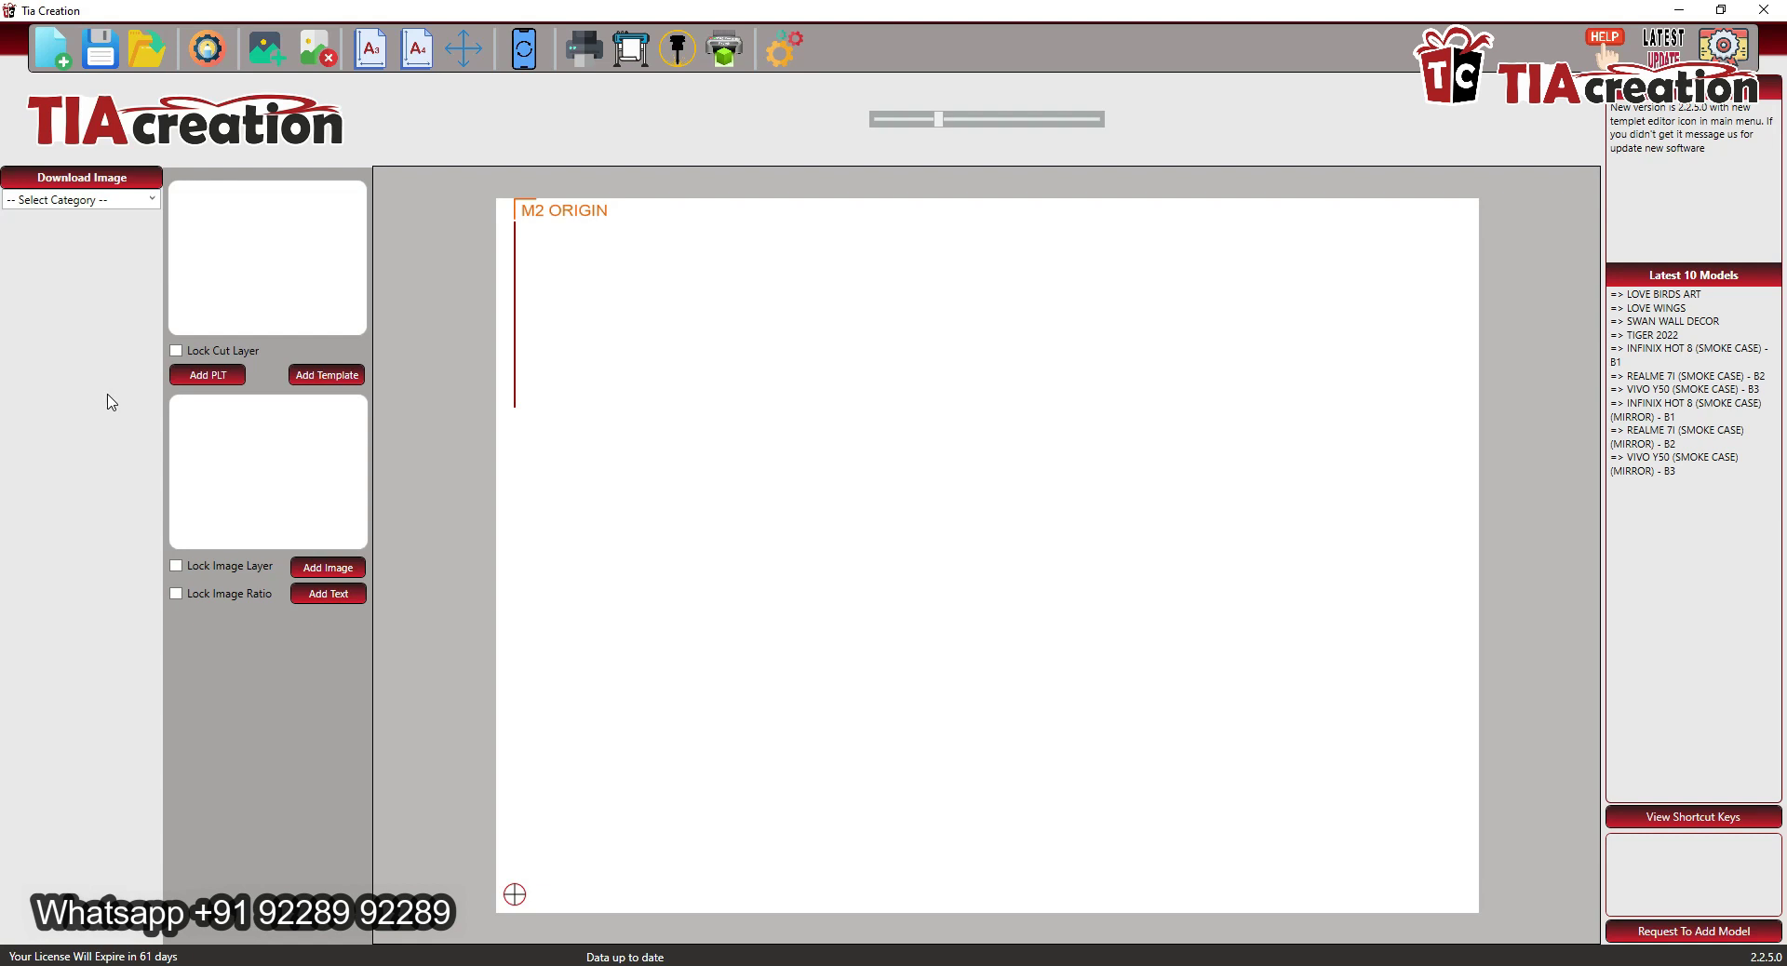
{"action": "left_click", "coordinate": [870, 438]}
{"action": "left_click", "coordinate": [151, 199]}
{"action": "left_click", "coordinate": [109, 365]}
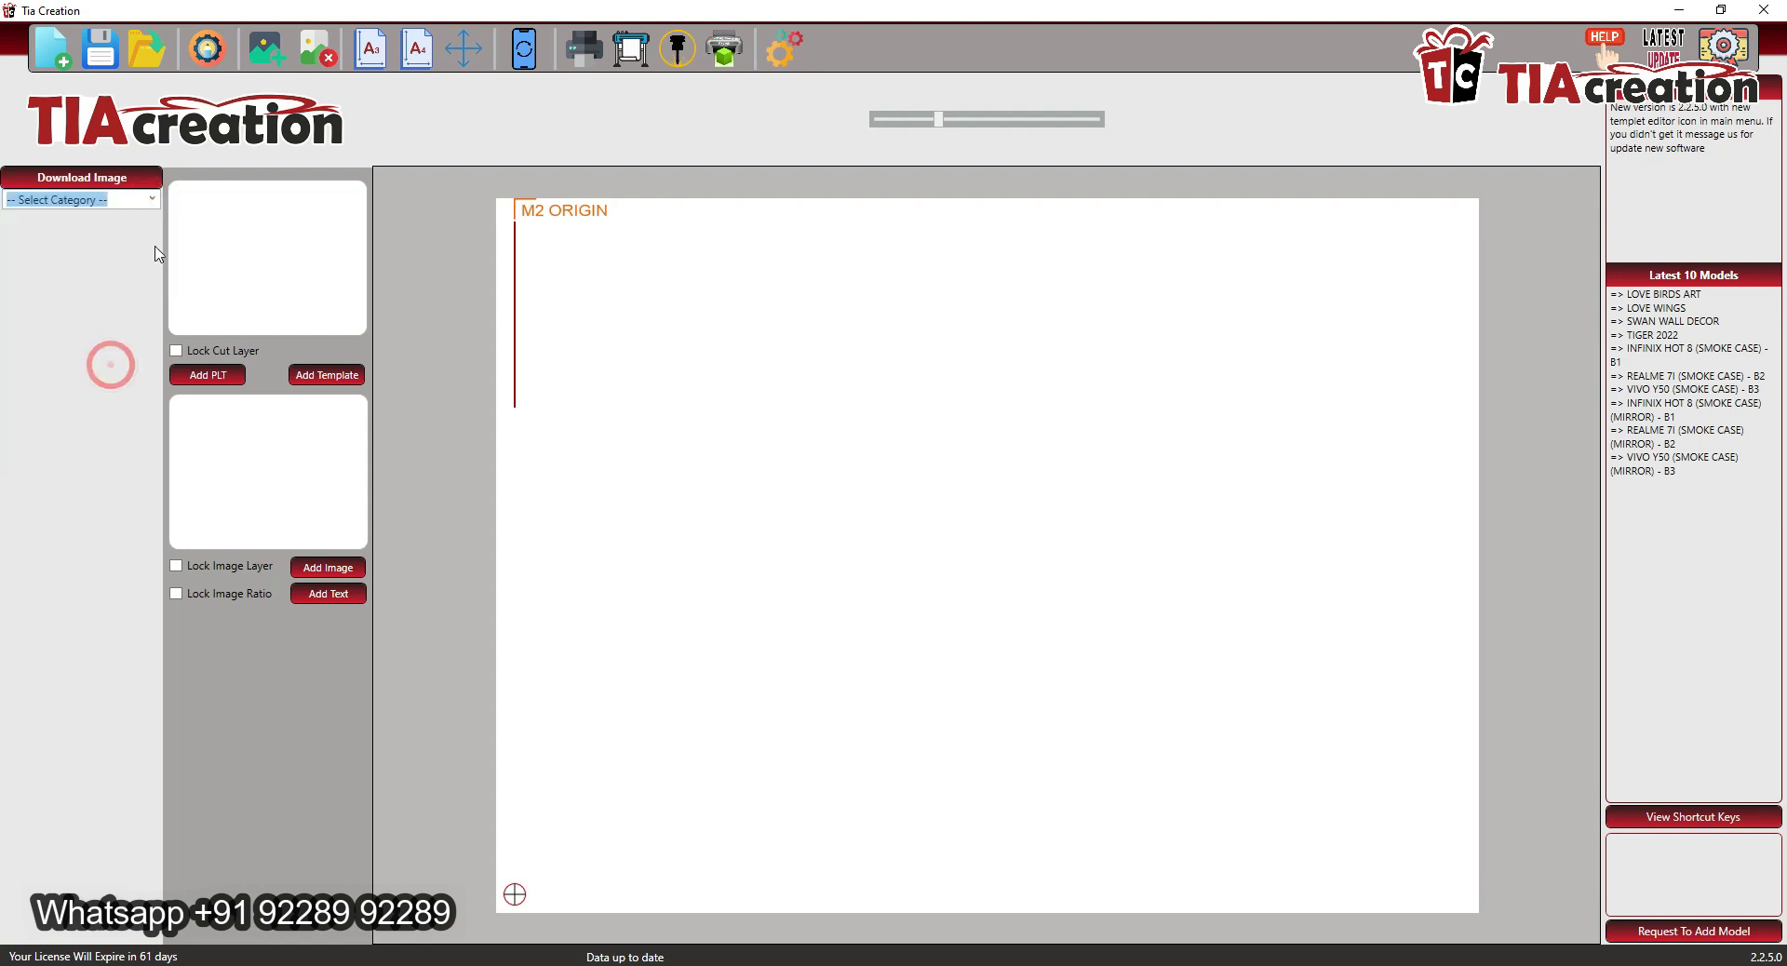
{"action": "left_click", "coordinate": [90, 378]}
{"action": "left_click", "coordinate": [664, 428]}
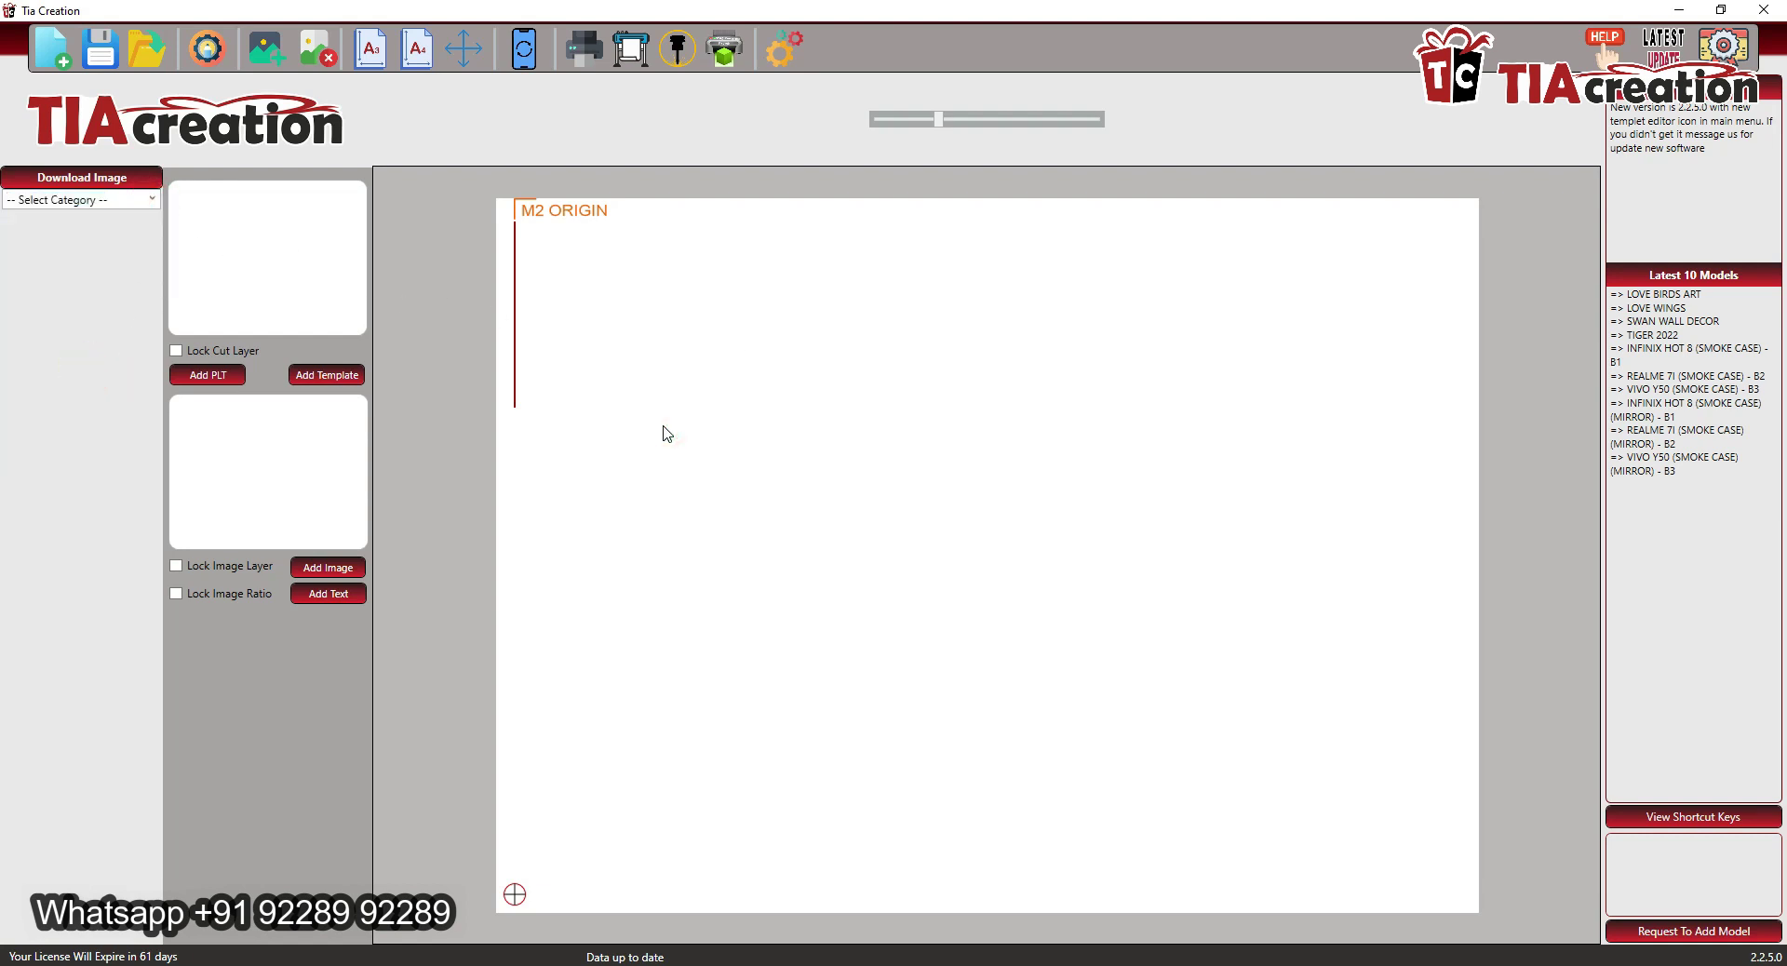
{"action": "left_click", "coordinate": [113, 332]}
{"action": "left_click", "coordinate": [151, 199]}
{"action": "left_click", "coordinate": [89, 410]}
{"action": "left_click", "coordinate": [848, 527]}
{"action": "left_click", "coordinate": [833, 535]}
{"action": "left_click", "coordinate": [152, 199]}
{"action": "left_click", "coordinate": [108, 356]}
{"action": "left_click", "coordinate": [152, 201]}
{"action": "left_click", "coordinate": [152, 201]}
{"action": "left_click", "coordinate": [152, 201]}
{"action": "left_click", "coordinate": [151, 201]}
{"action": "left_click", "coordinate": [151, 201]}
{"action": "left_click", "coordinate": [74, 438]}
{"action": "left_click", "coordinate": [103, 316]}
{"action": "left_click", "coordinate": [969, 567]}
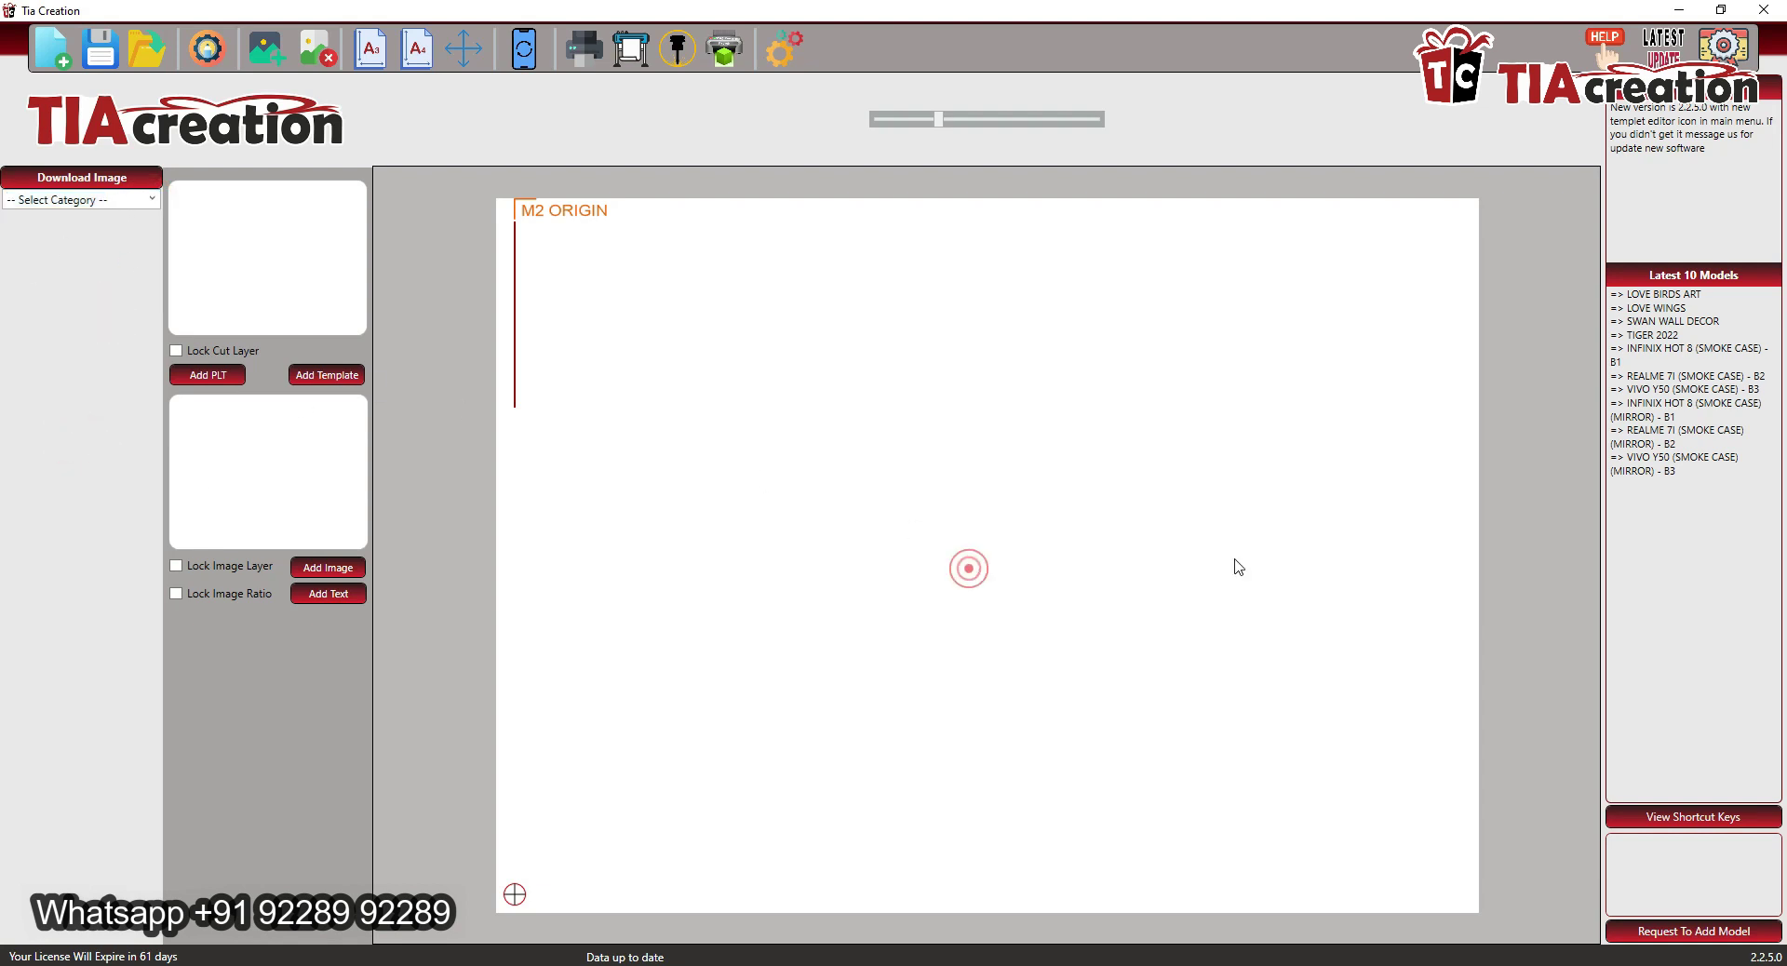
- Open the image download folder GadgetPlot in Google Drive and download FOOD.zip
{"action": "left_click", "coordinate": [89, 185]}
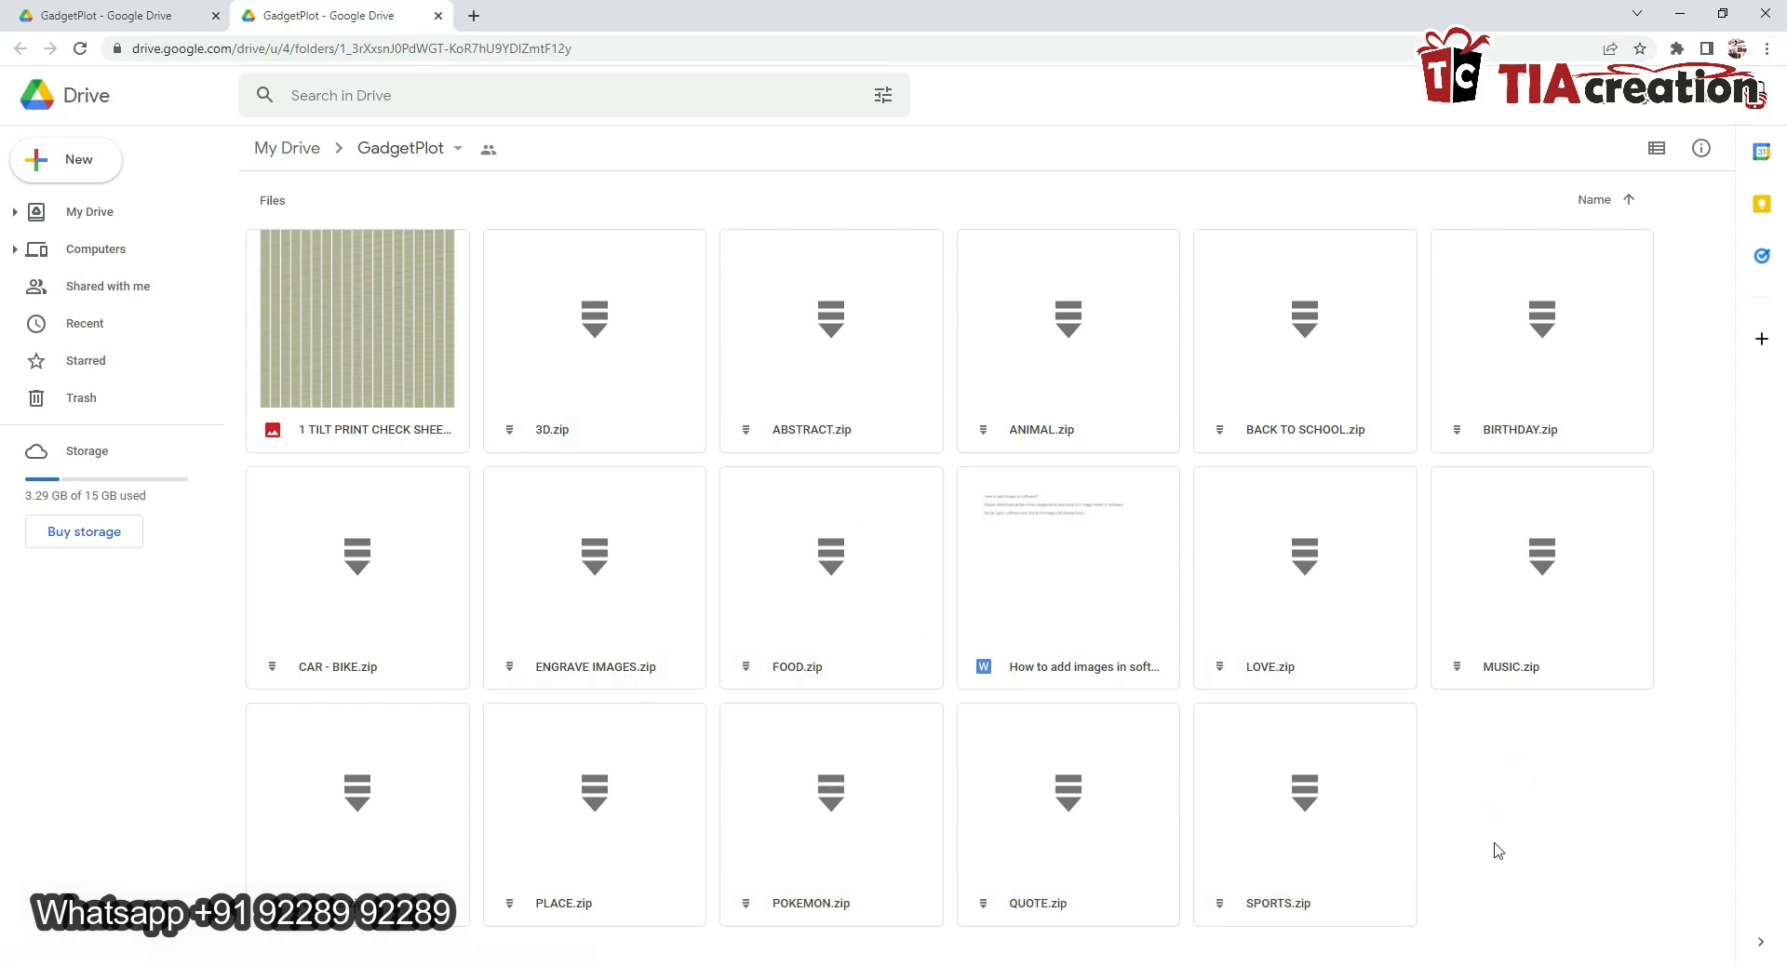
{"action": "left_click", "coordinate": [534, 47]}
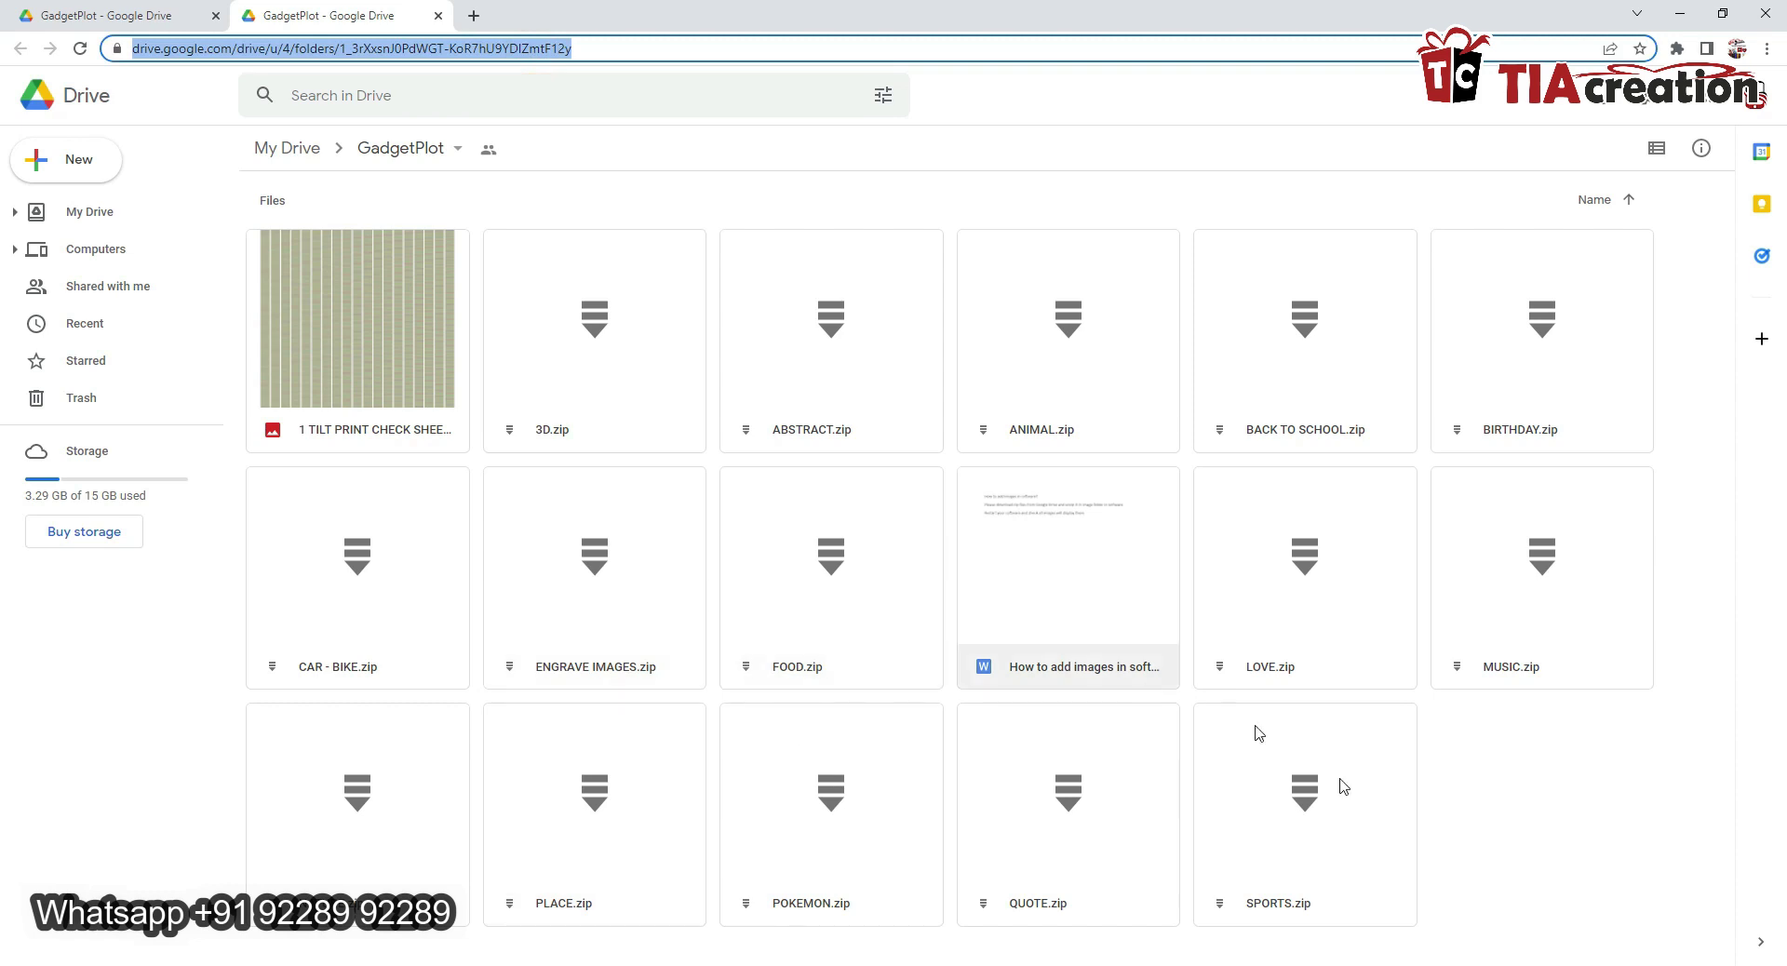
{"action": "left_click", "coordinate": [1543, 830]}
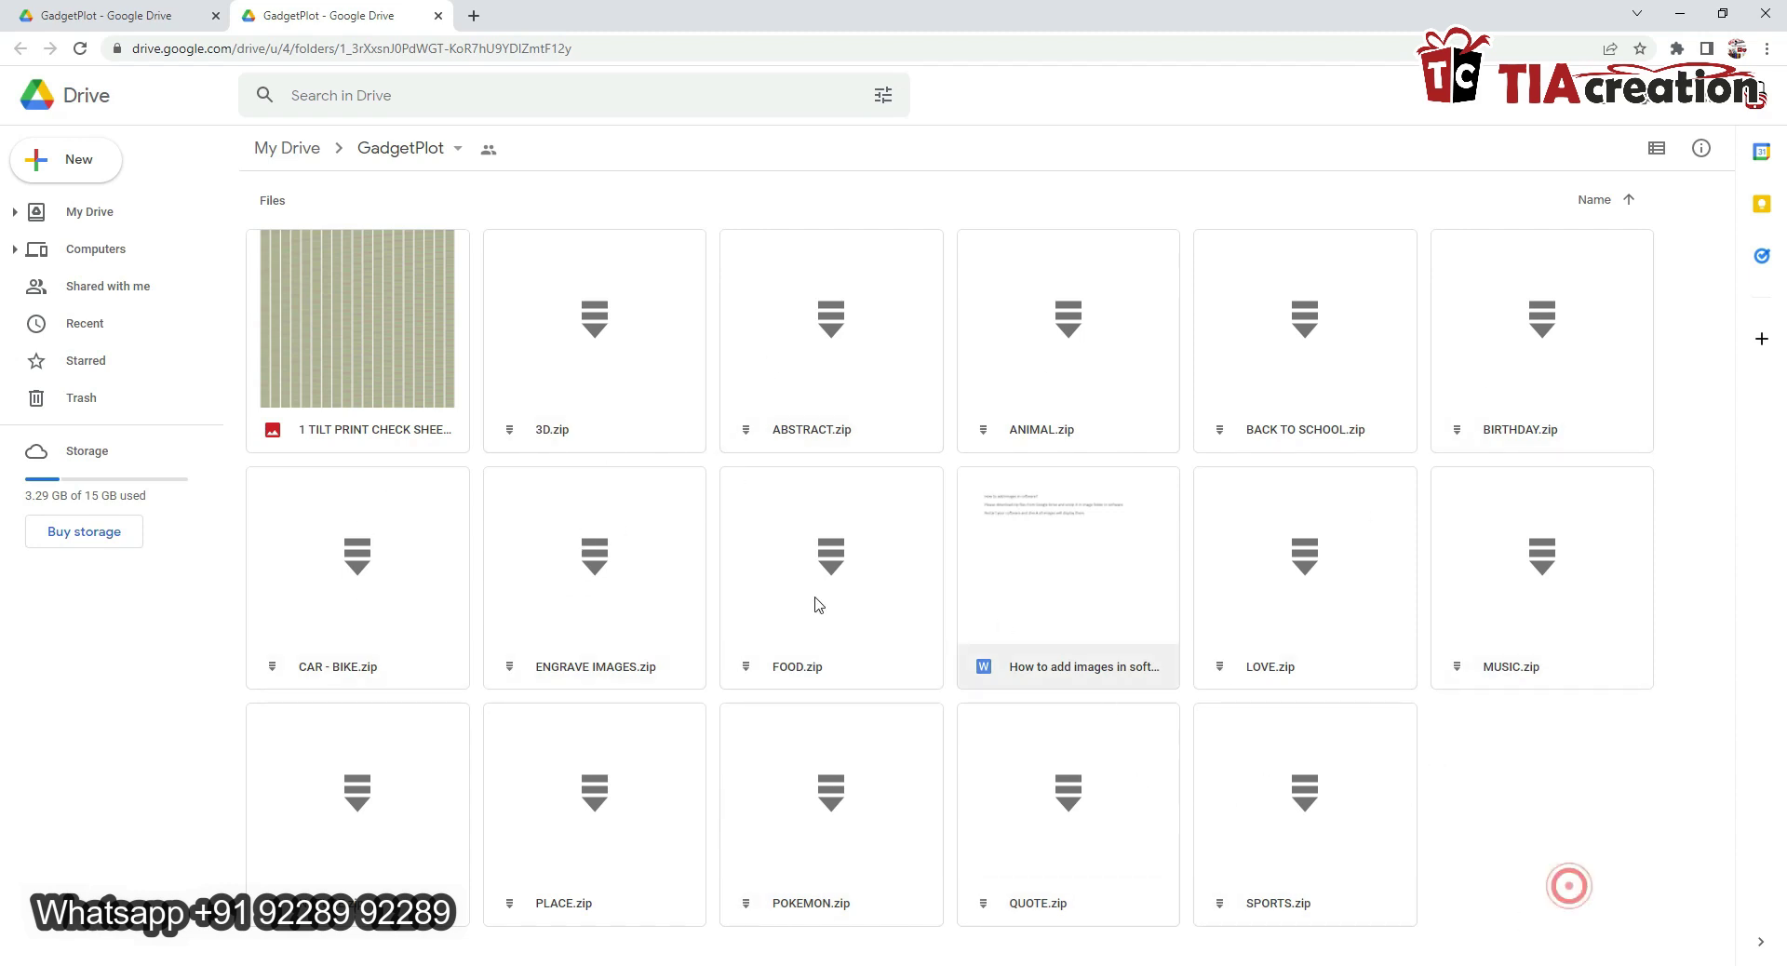
{"action": "right_click", "coordinate": [828, 572]}
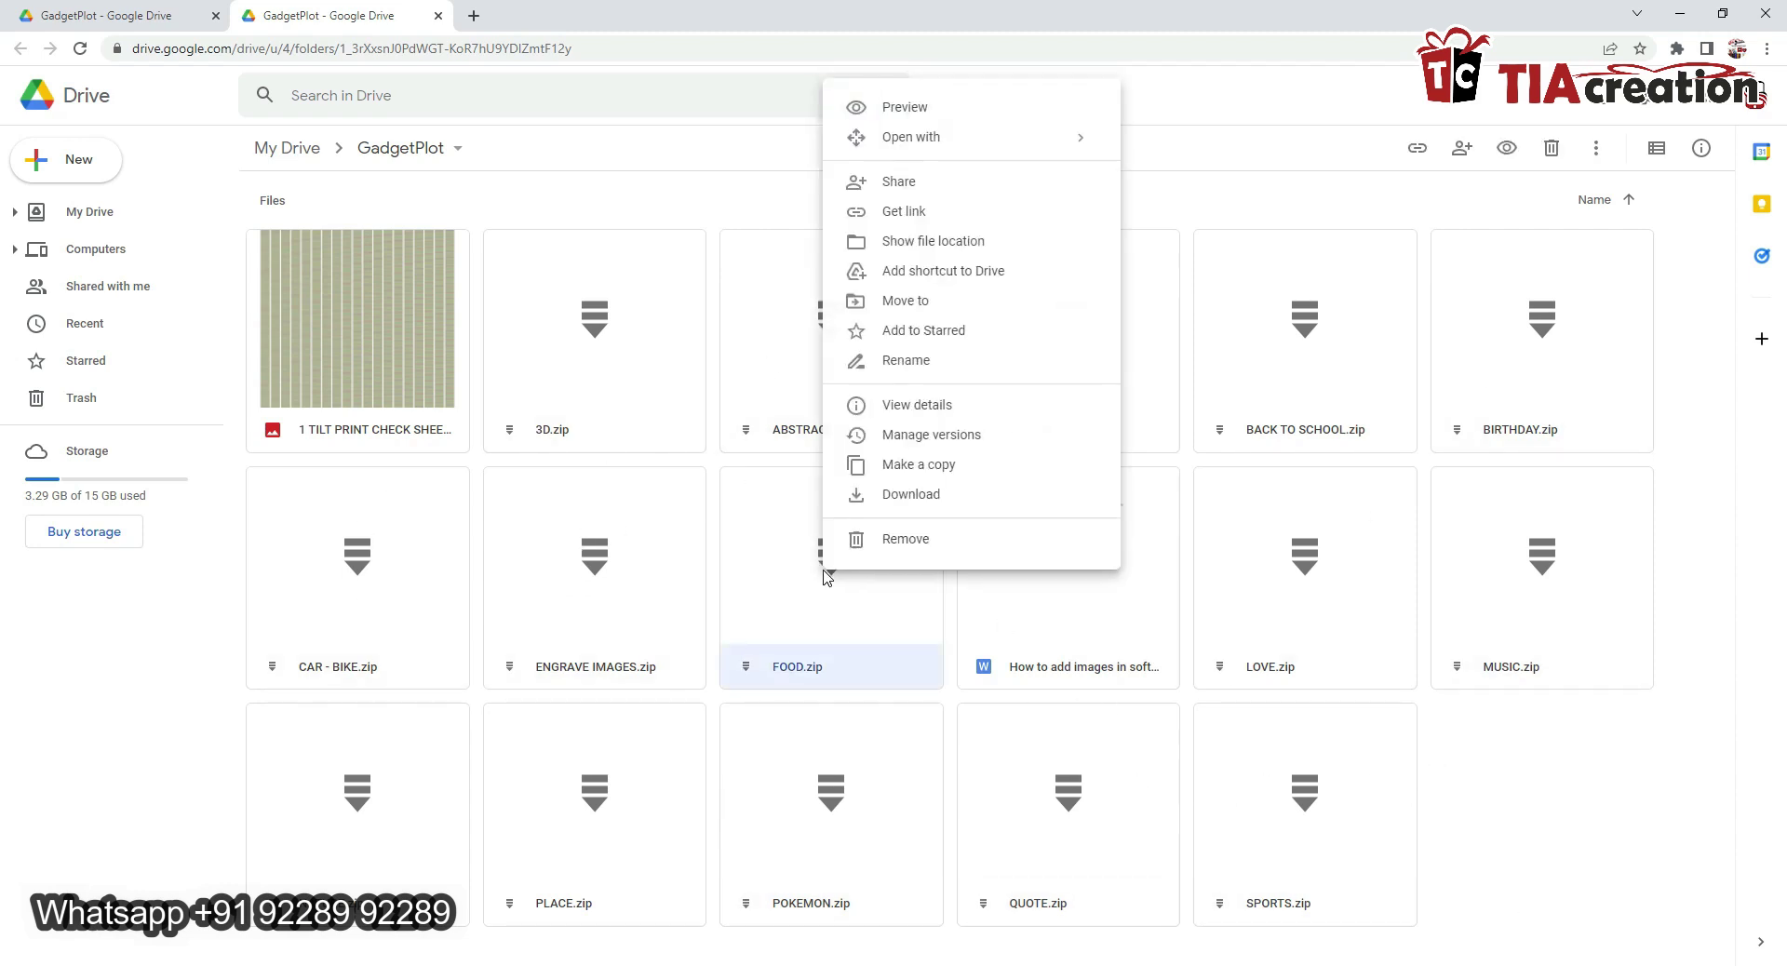
{"action": "left_click", "coordinate": [900, 498]}
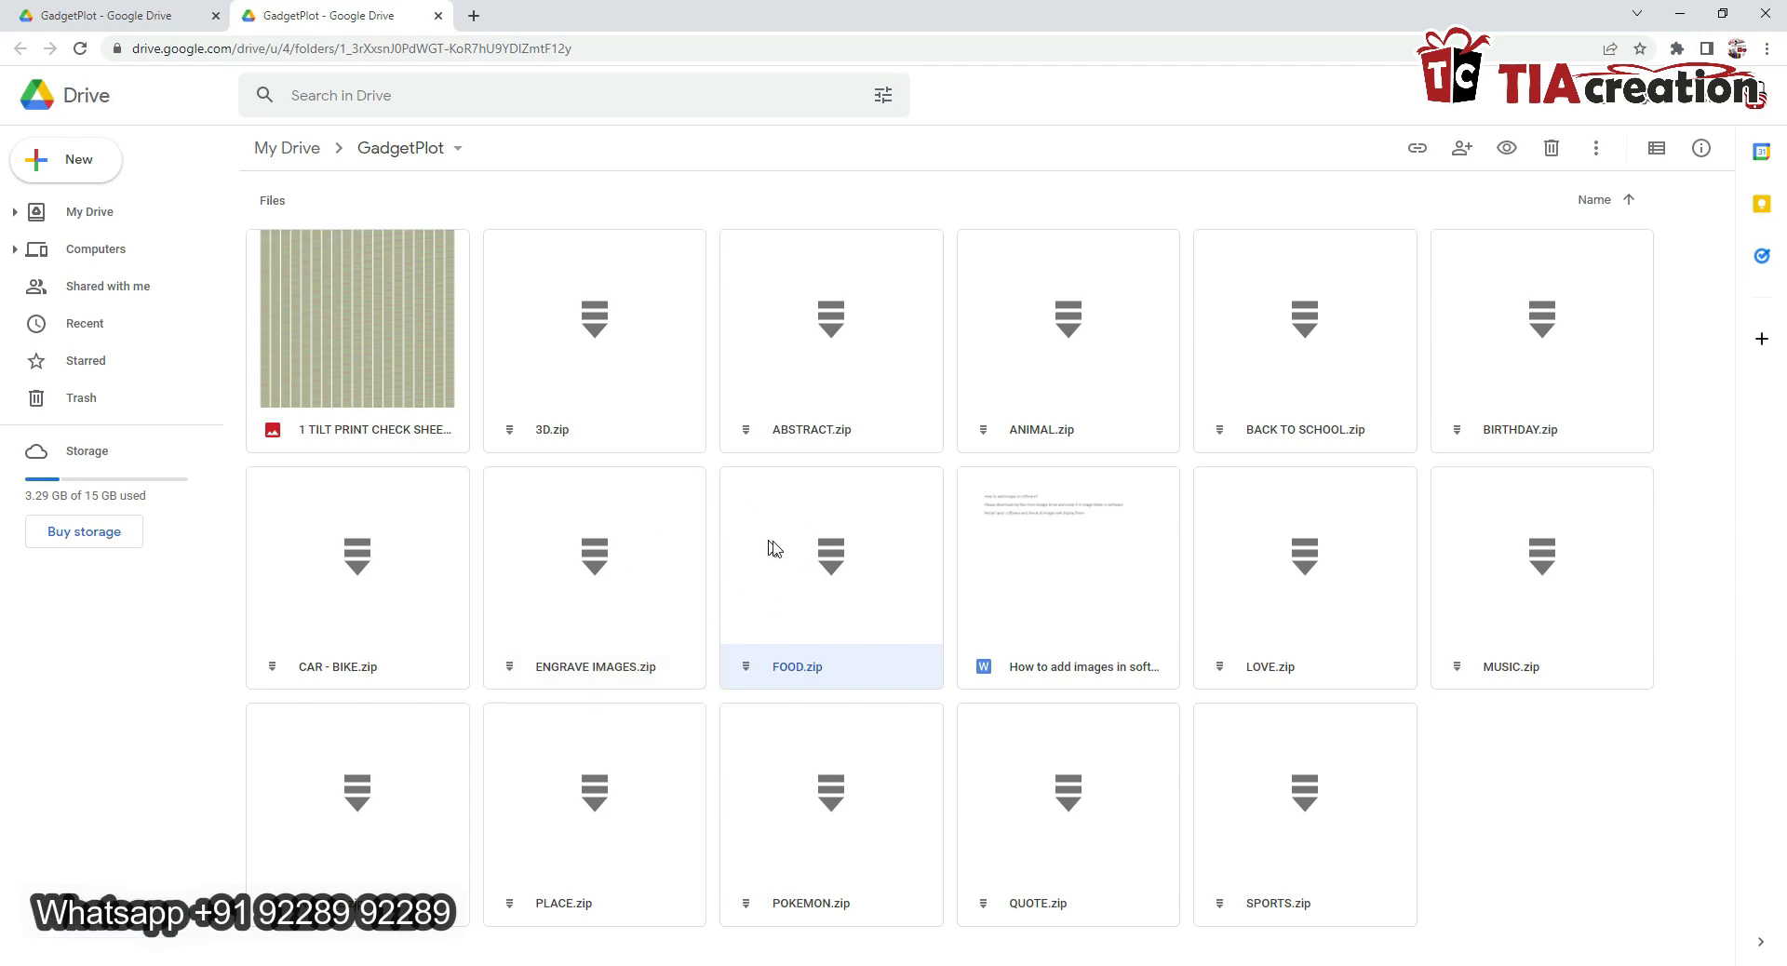
- Open the downloaded FOOD archive, dismiss the licence reminder, and inspect the files in its FOOD folder
{"action": "left_click", "coordinate": [151, 940]}
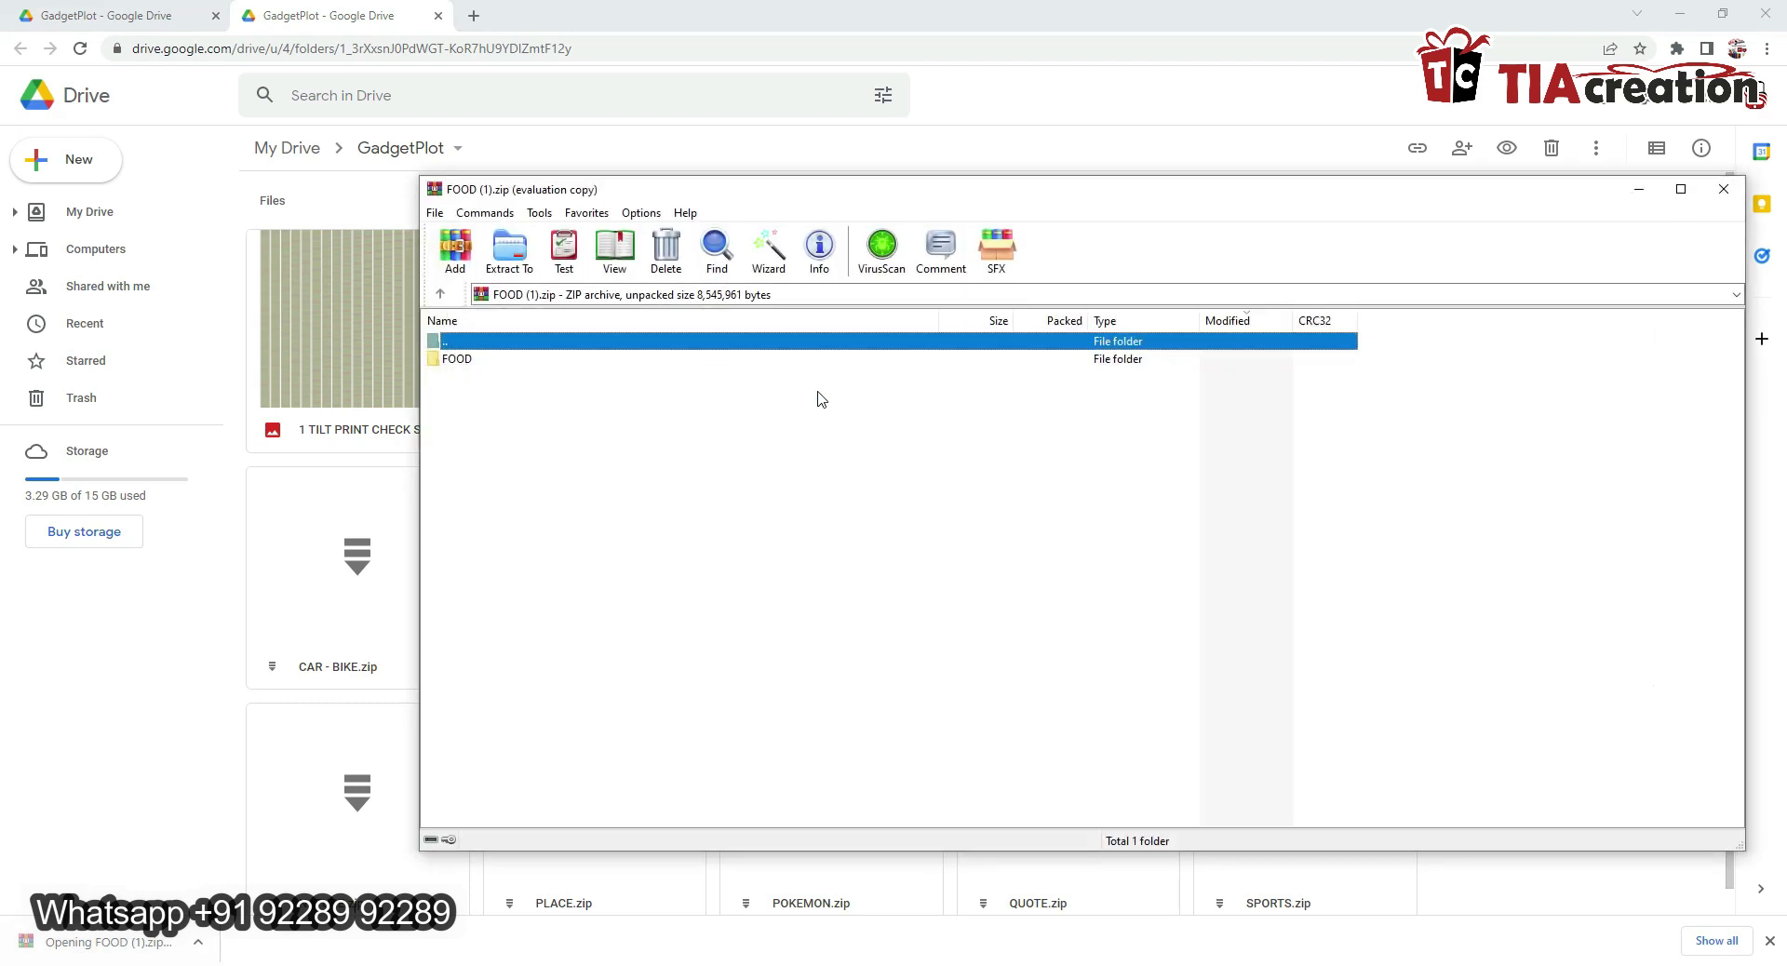
{"action": "left_click", "coordinate": [1178, 528]}
{"action": "double_click", "coordinate": [480, 361]}
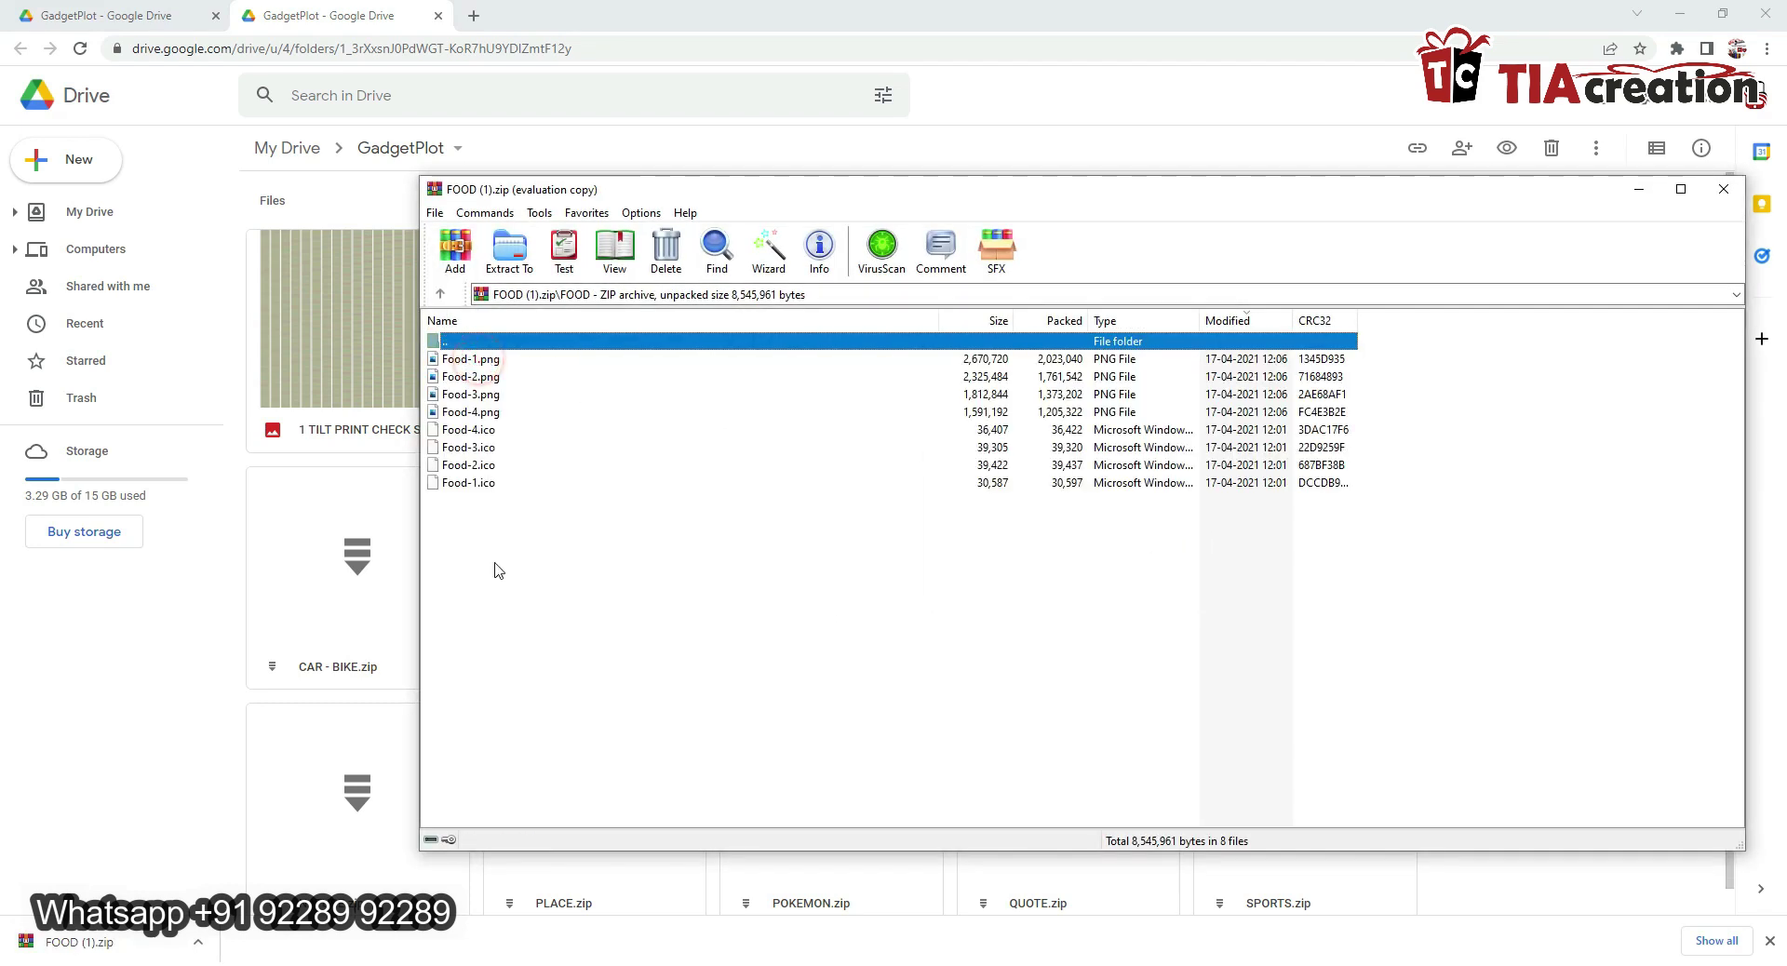
{"action": "double_click", "coordinate": [471, 346]}
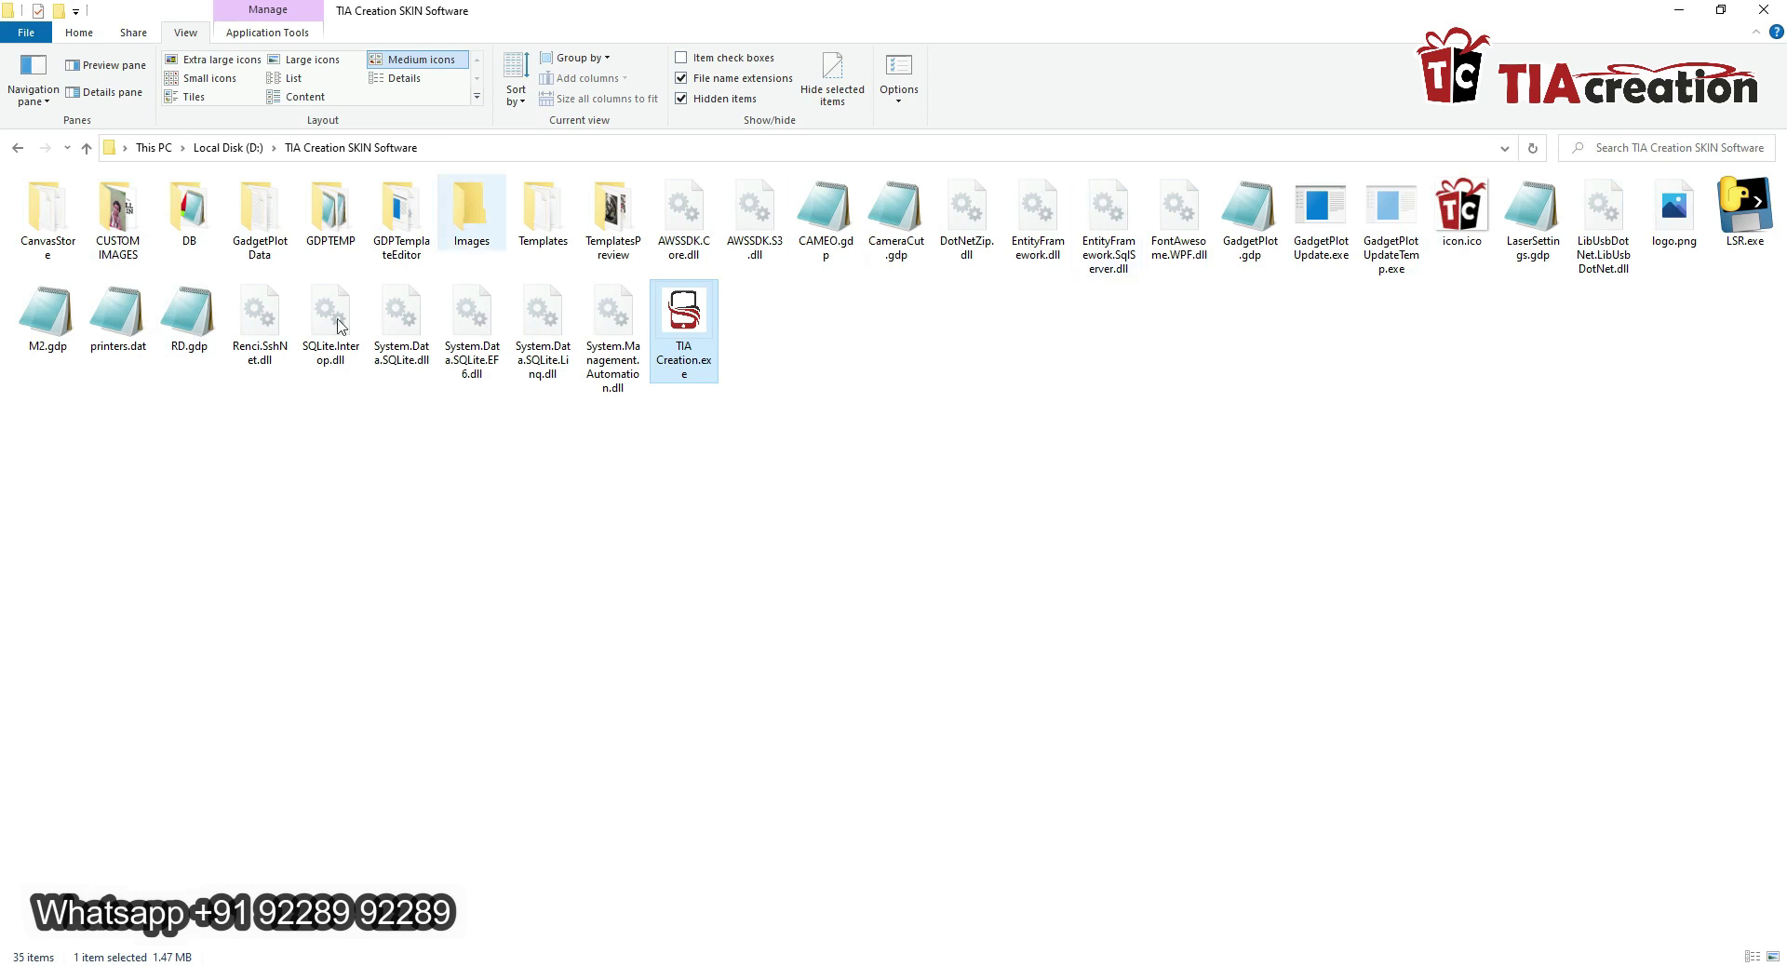
- Open the Images folder of TIA Creation SKIN Software on drive D: in File Explorer and extract the archive's FOOD folder into it
{"action": "left_click", "coordinate": [594, 566]}
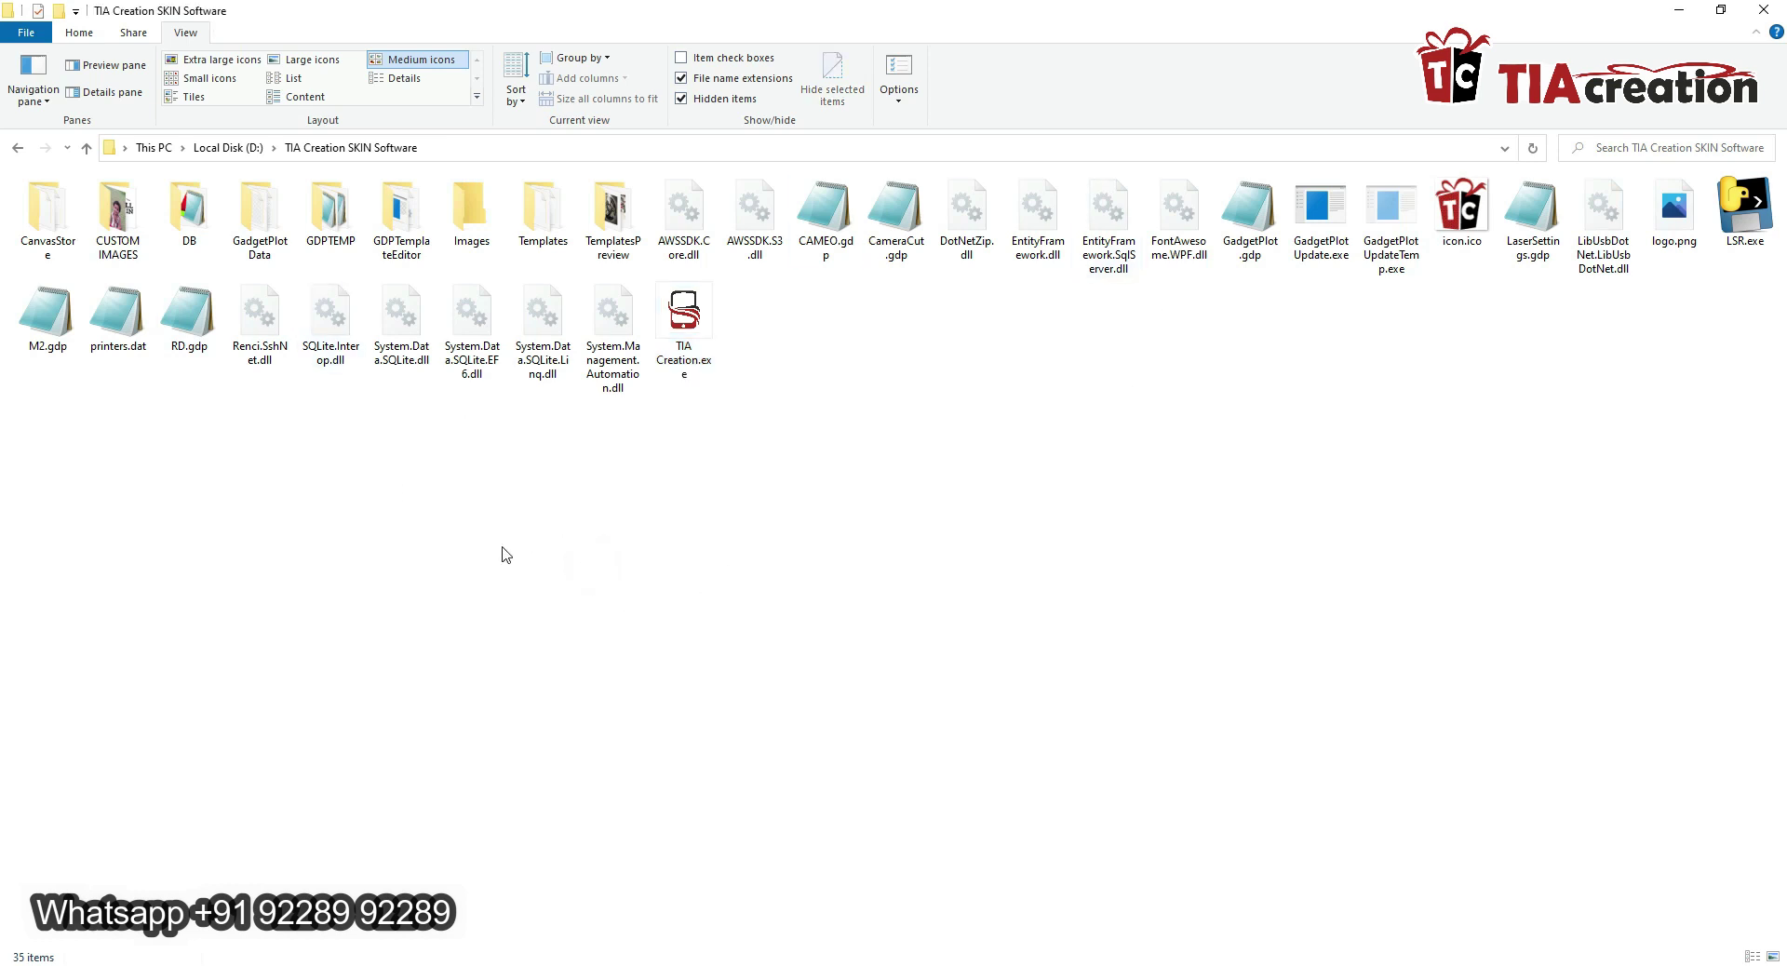
{"action": "double_click", "coordinate": [471, 220]}
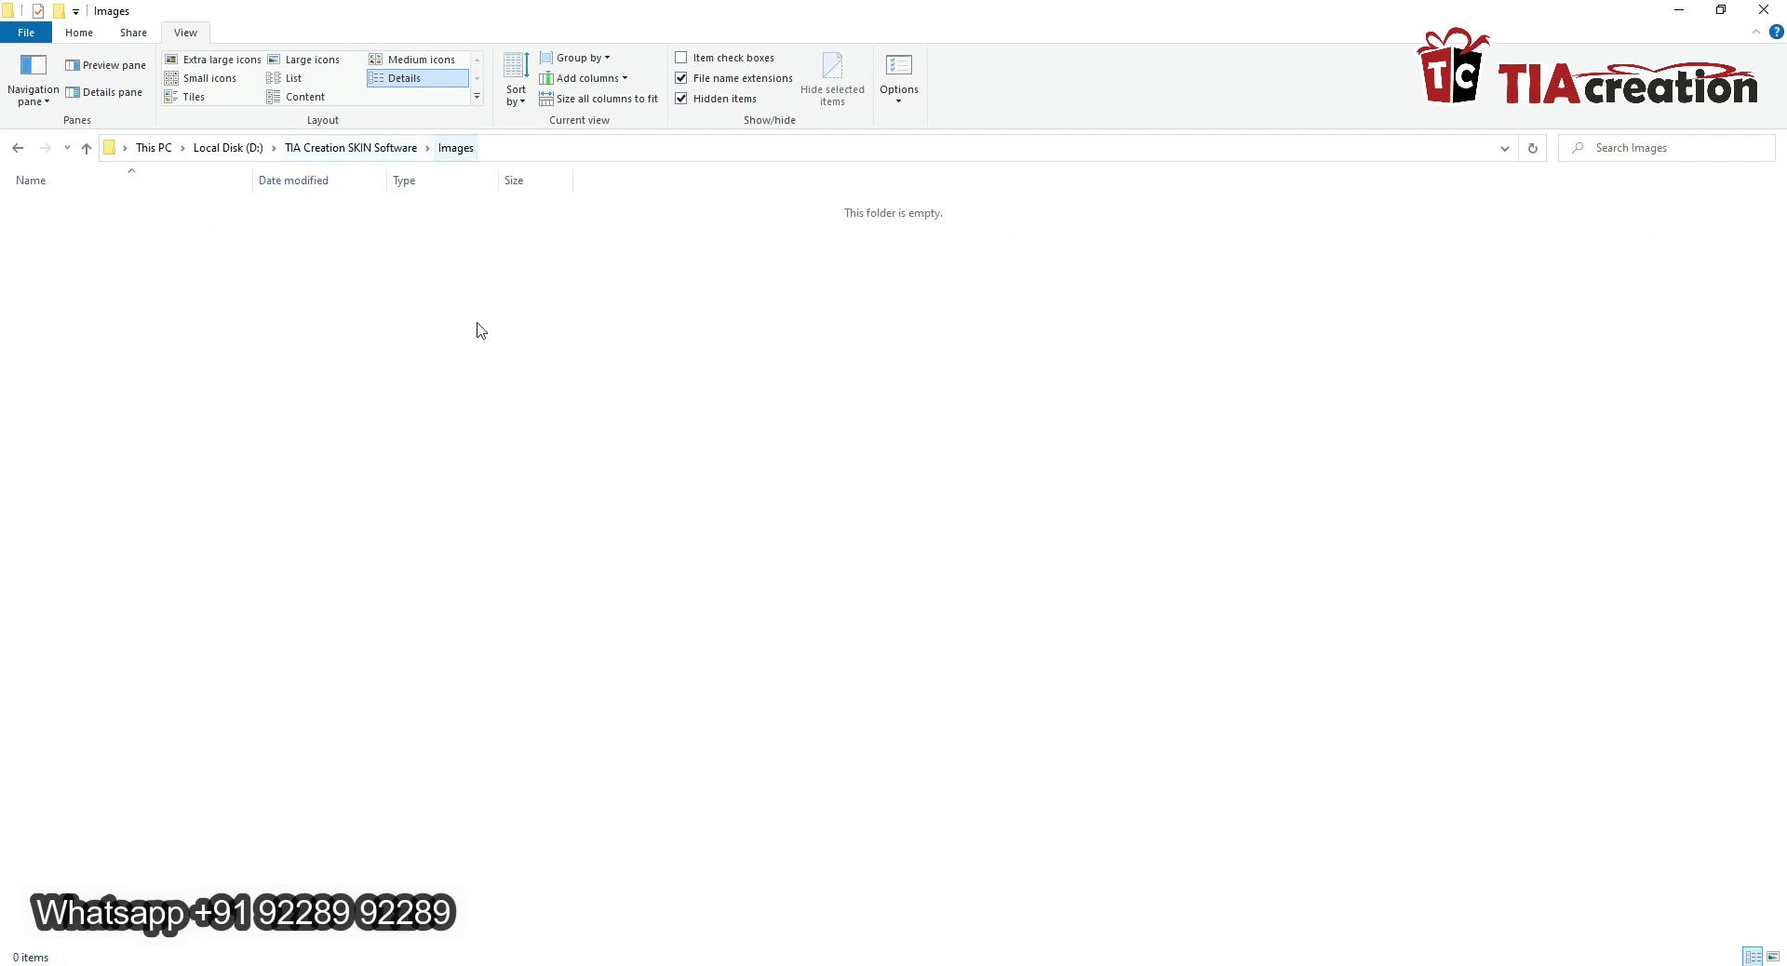
{"action": "left_click", "coordinate": [1408, 962]}
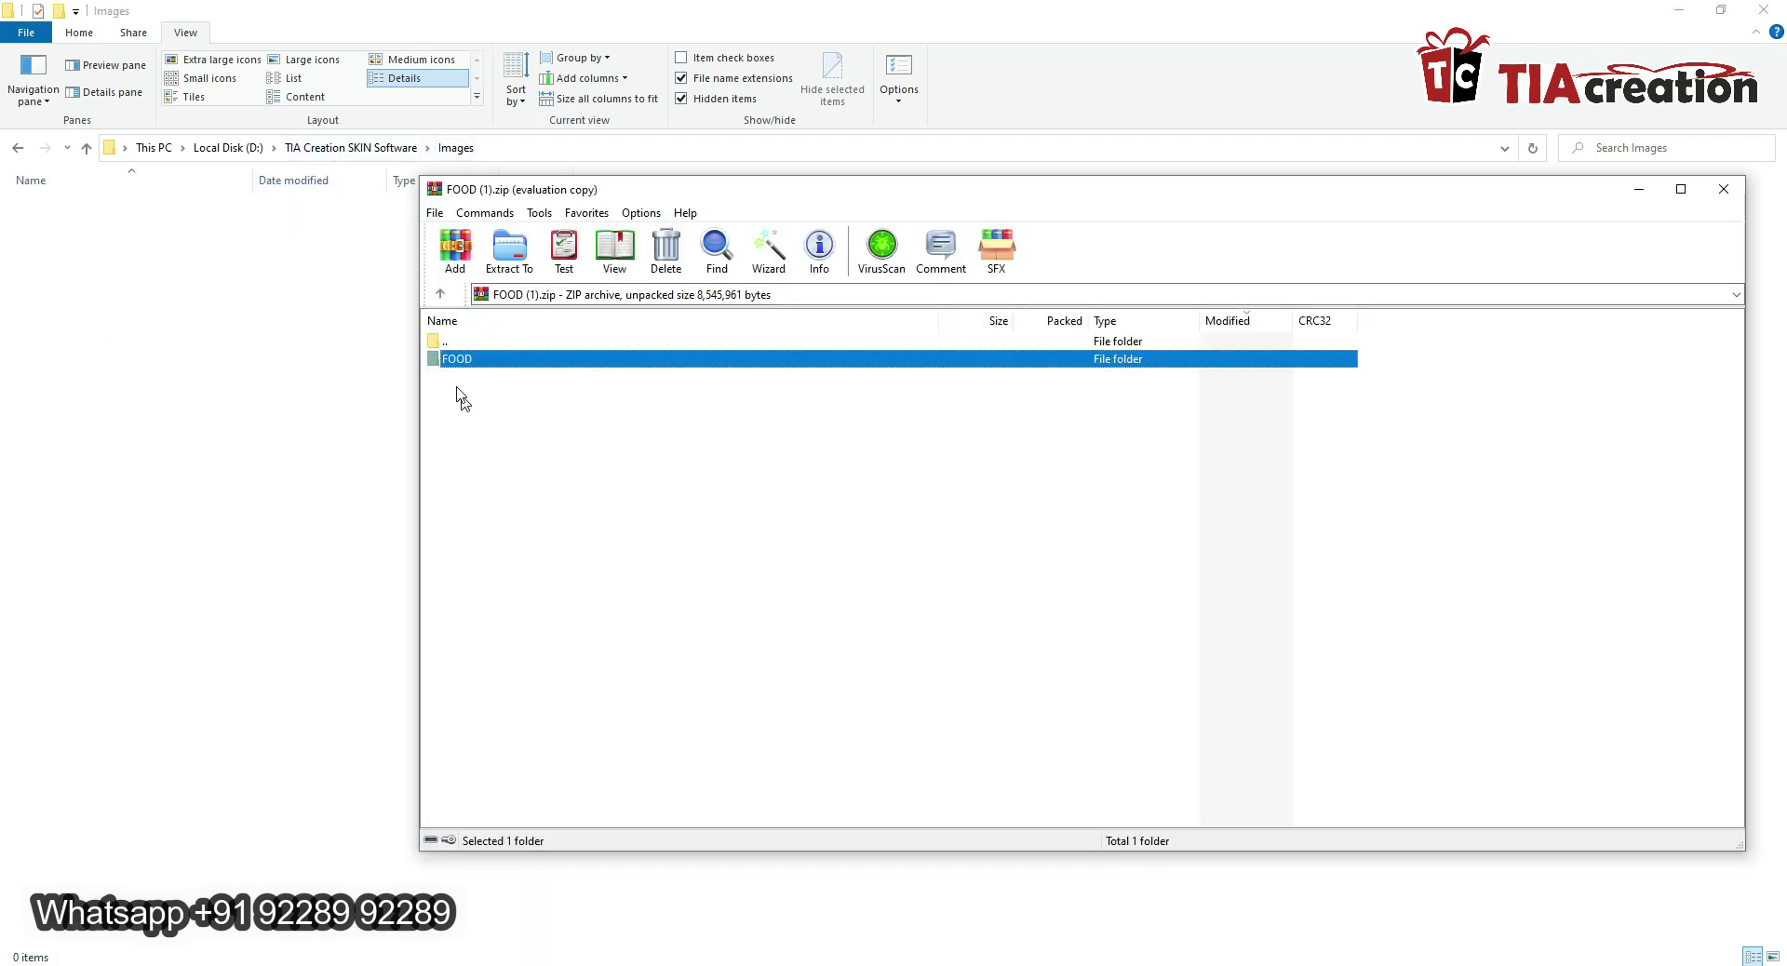
{"action": "left_click_drag", "start_coordinate": [454, 363], "coordinate": [323, 495]}
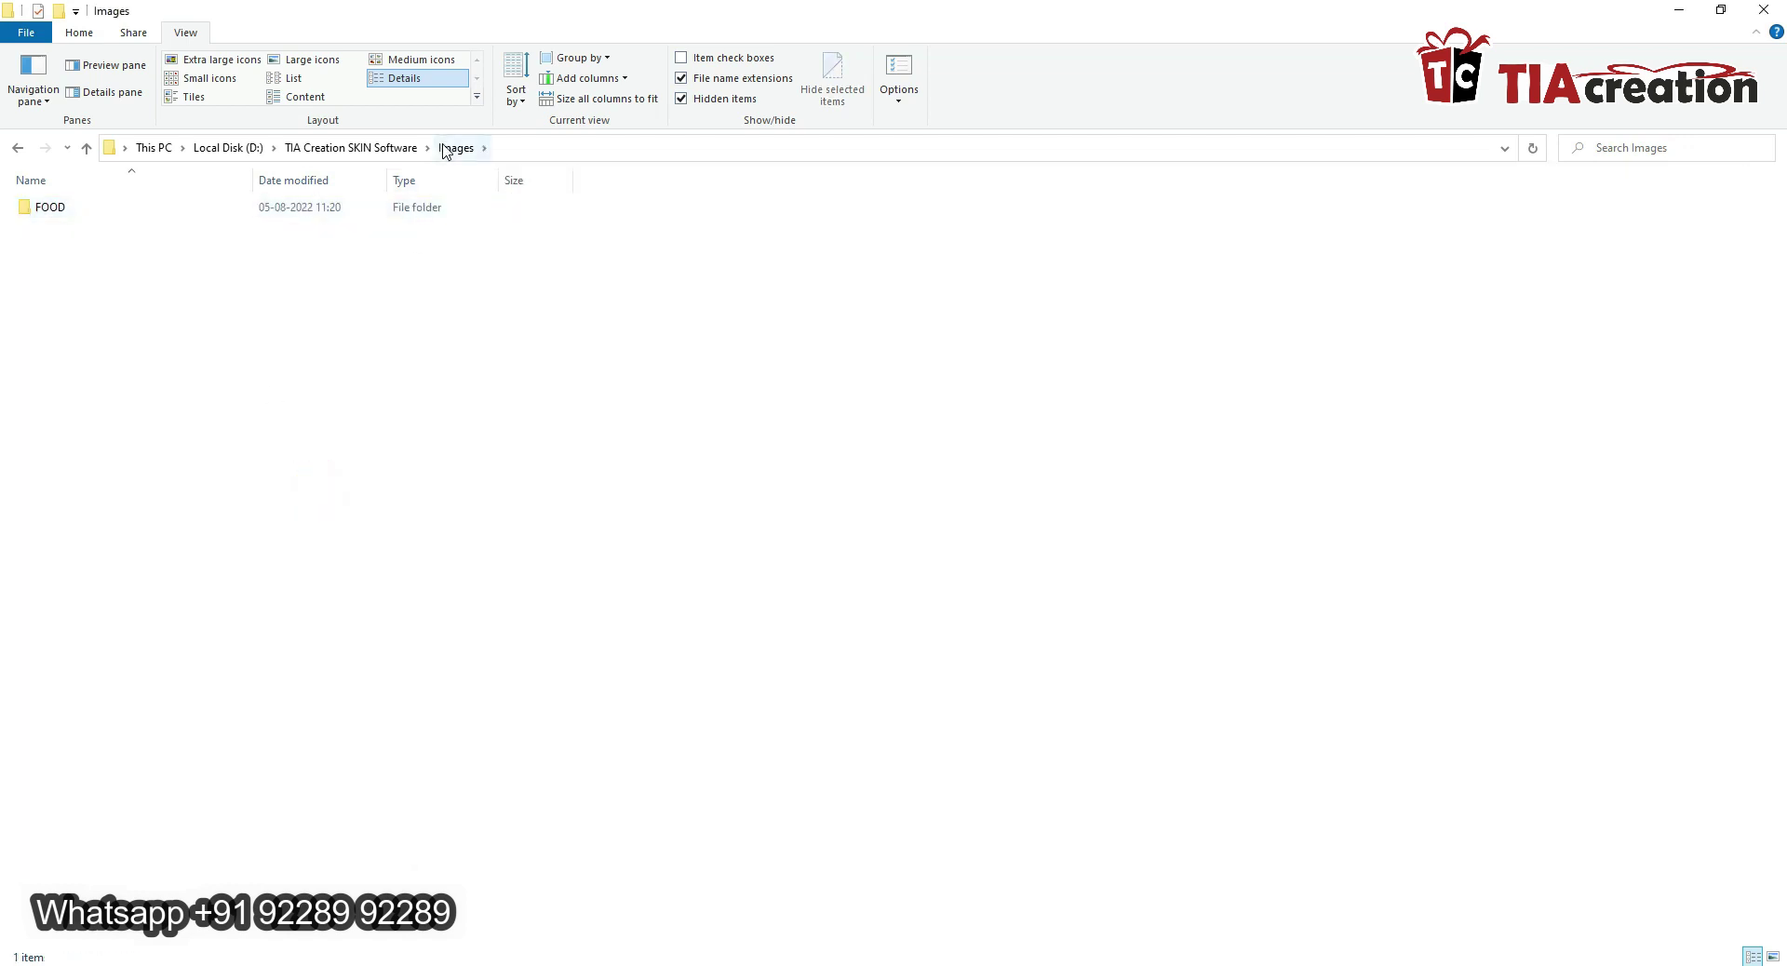
- Check the files inside the extracted FOOD folder, return to Images, and close the FOOD archive
{"action": "double_click", "coordinate": [59, 216]}
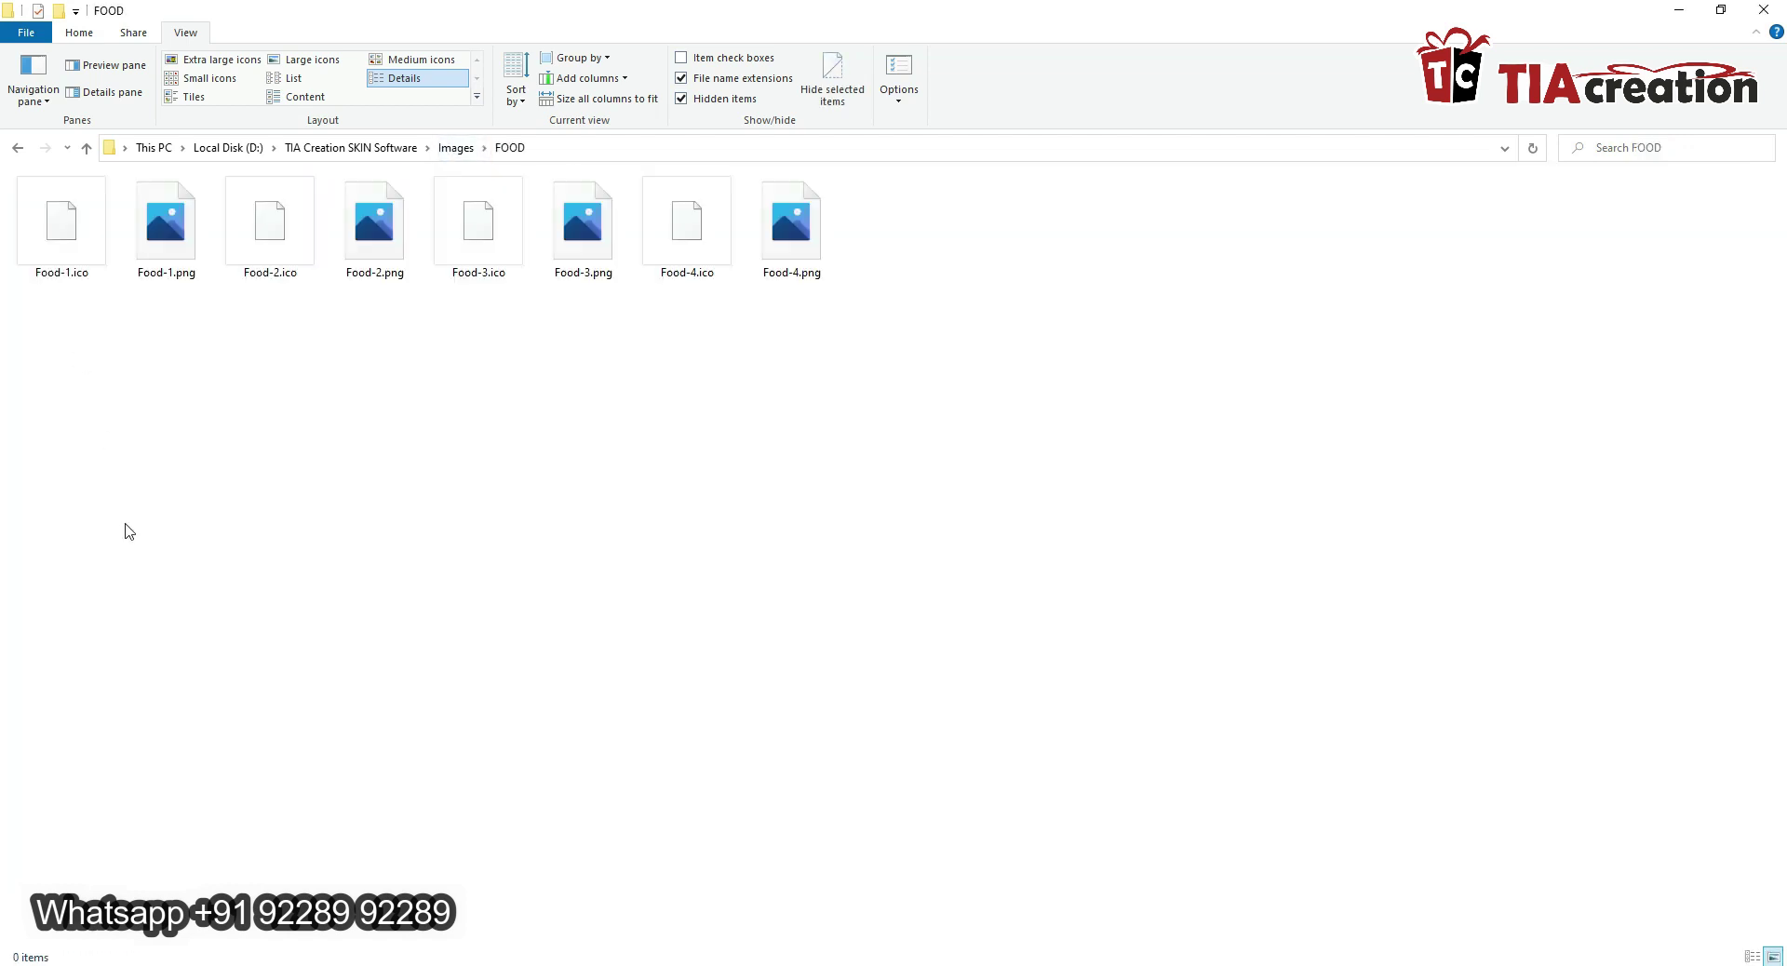
{"action": "left_click", "coordinate": [455, 147]}
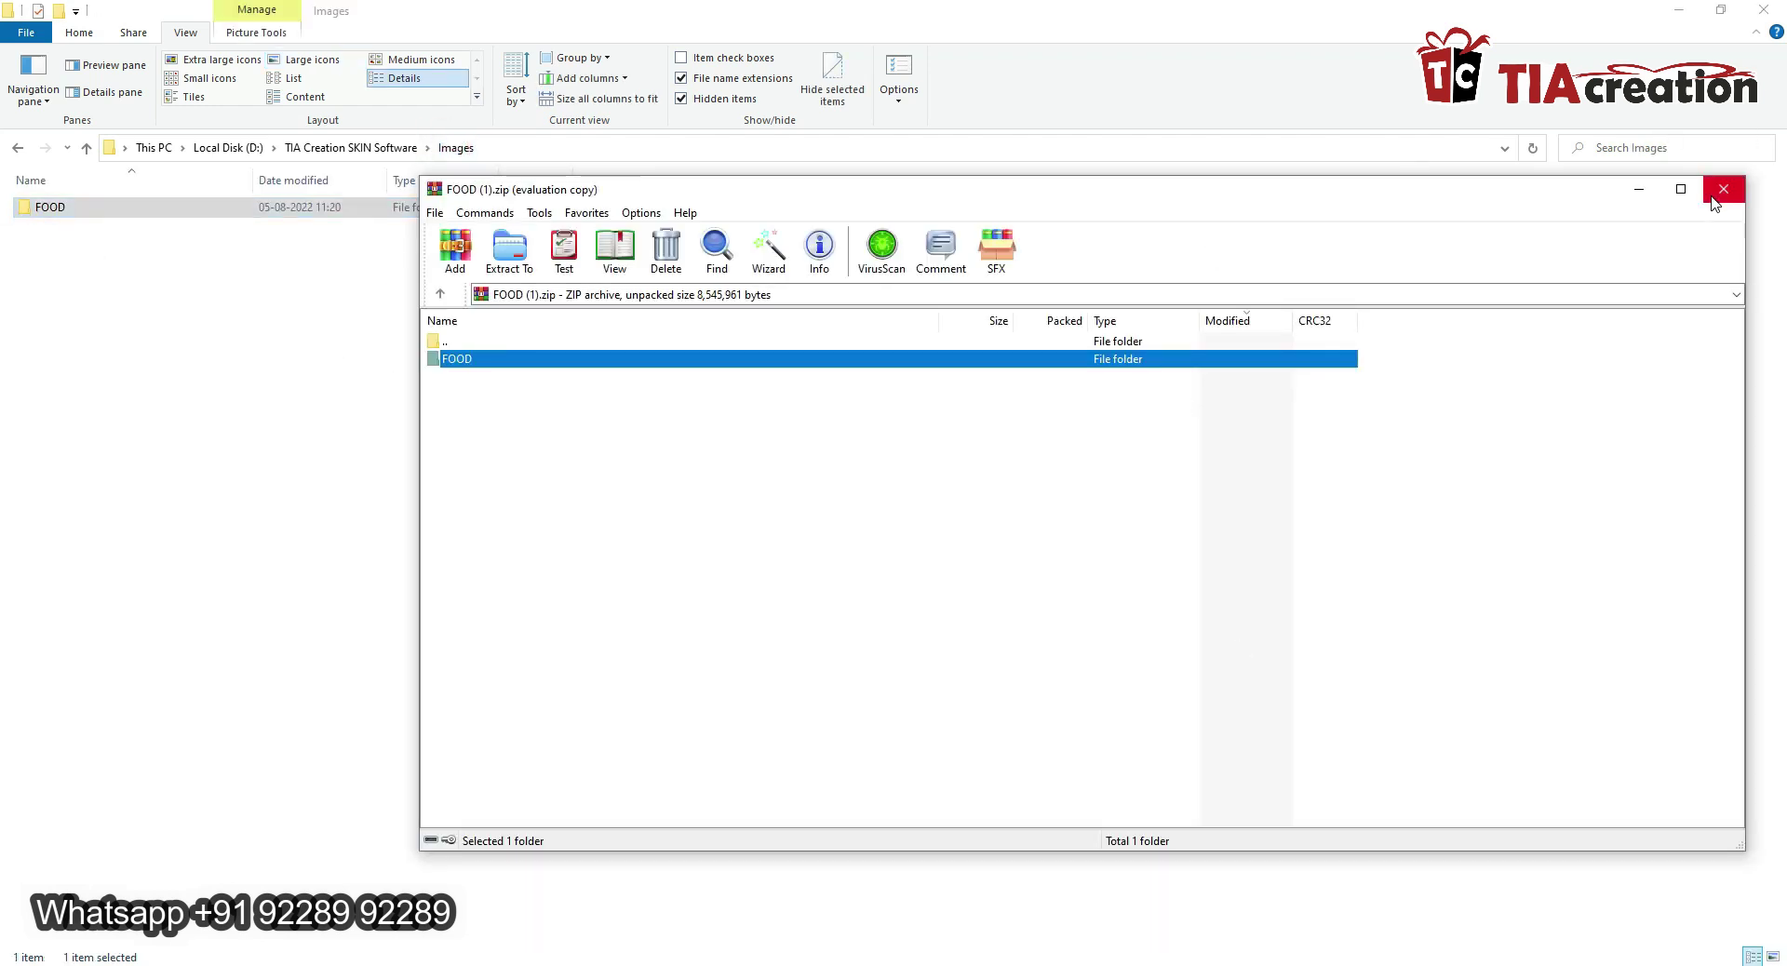
{"action": "left_click", "coordinate": [1724, 185]}
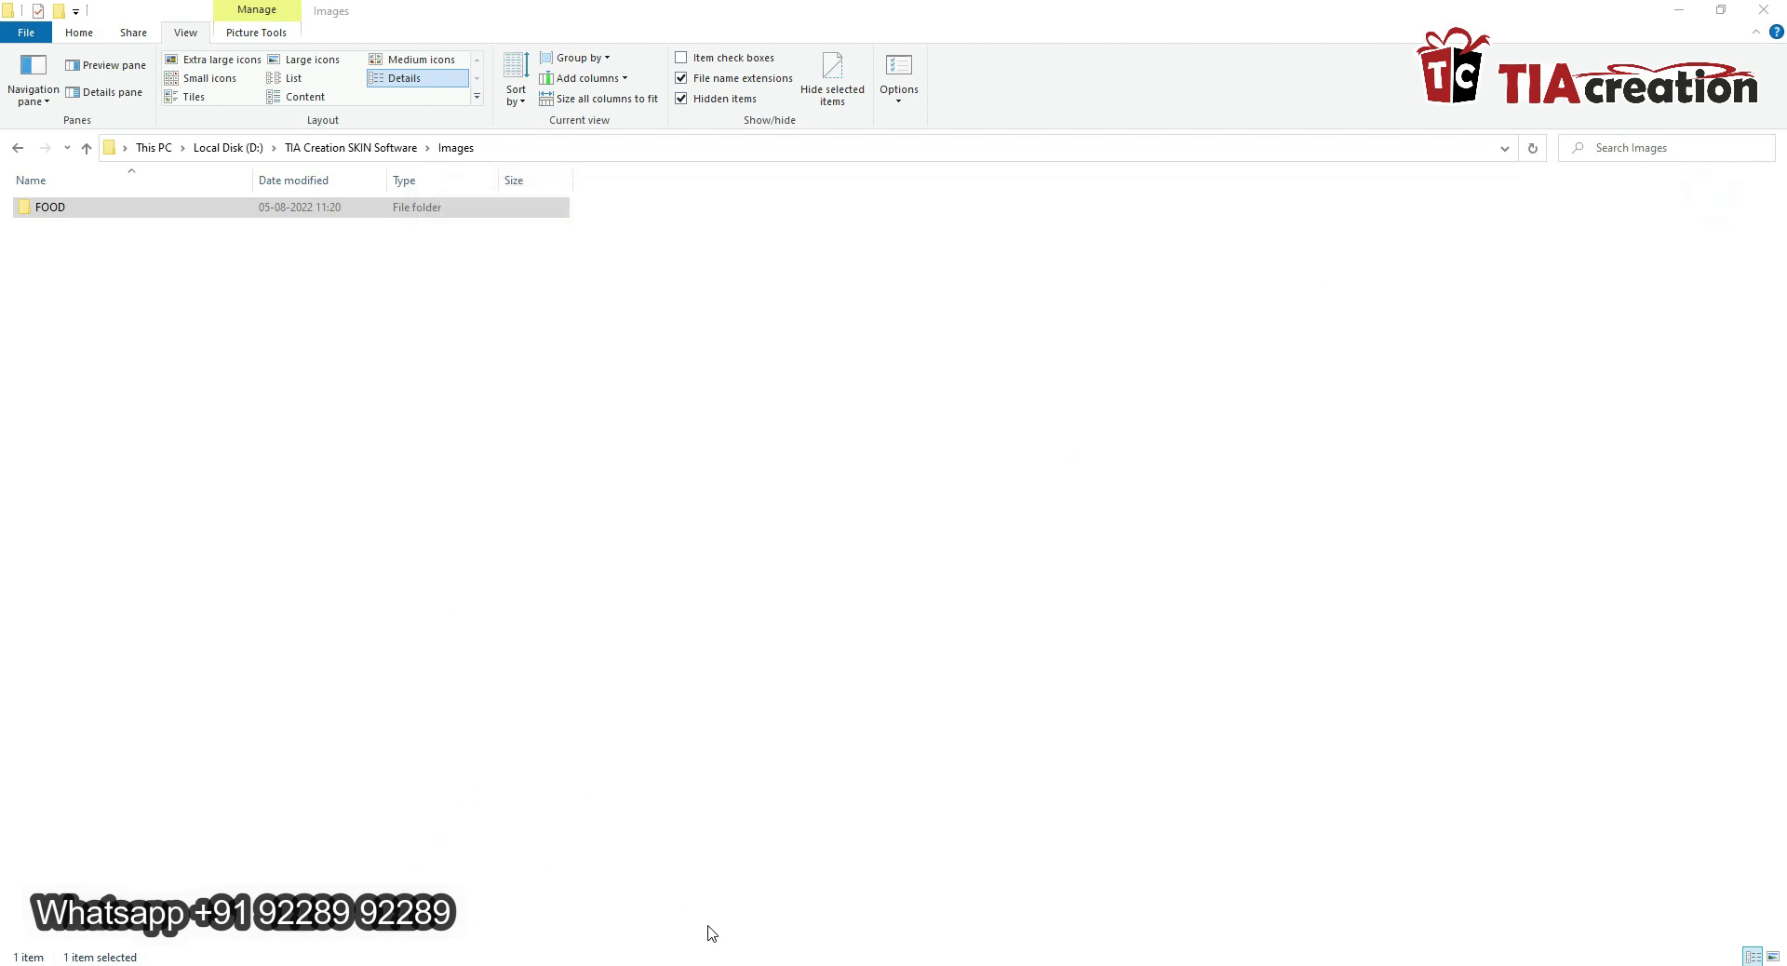
- Switch back to Google Drive and download MUSIC.zip, accepting the download without a virus scan
{"action": "key", "text": "alt+Tab"}
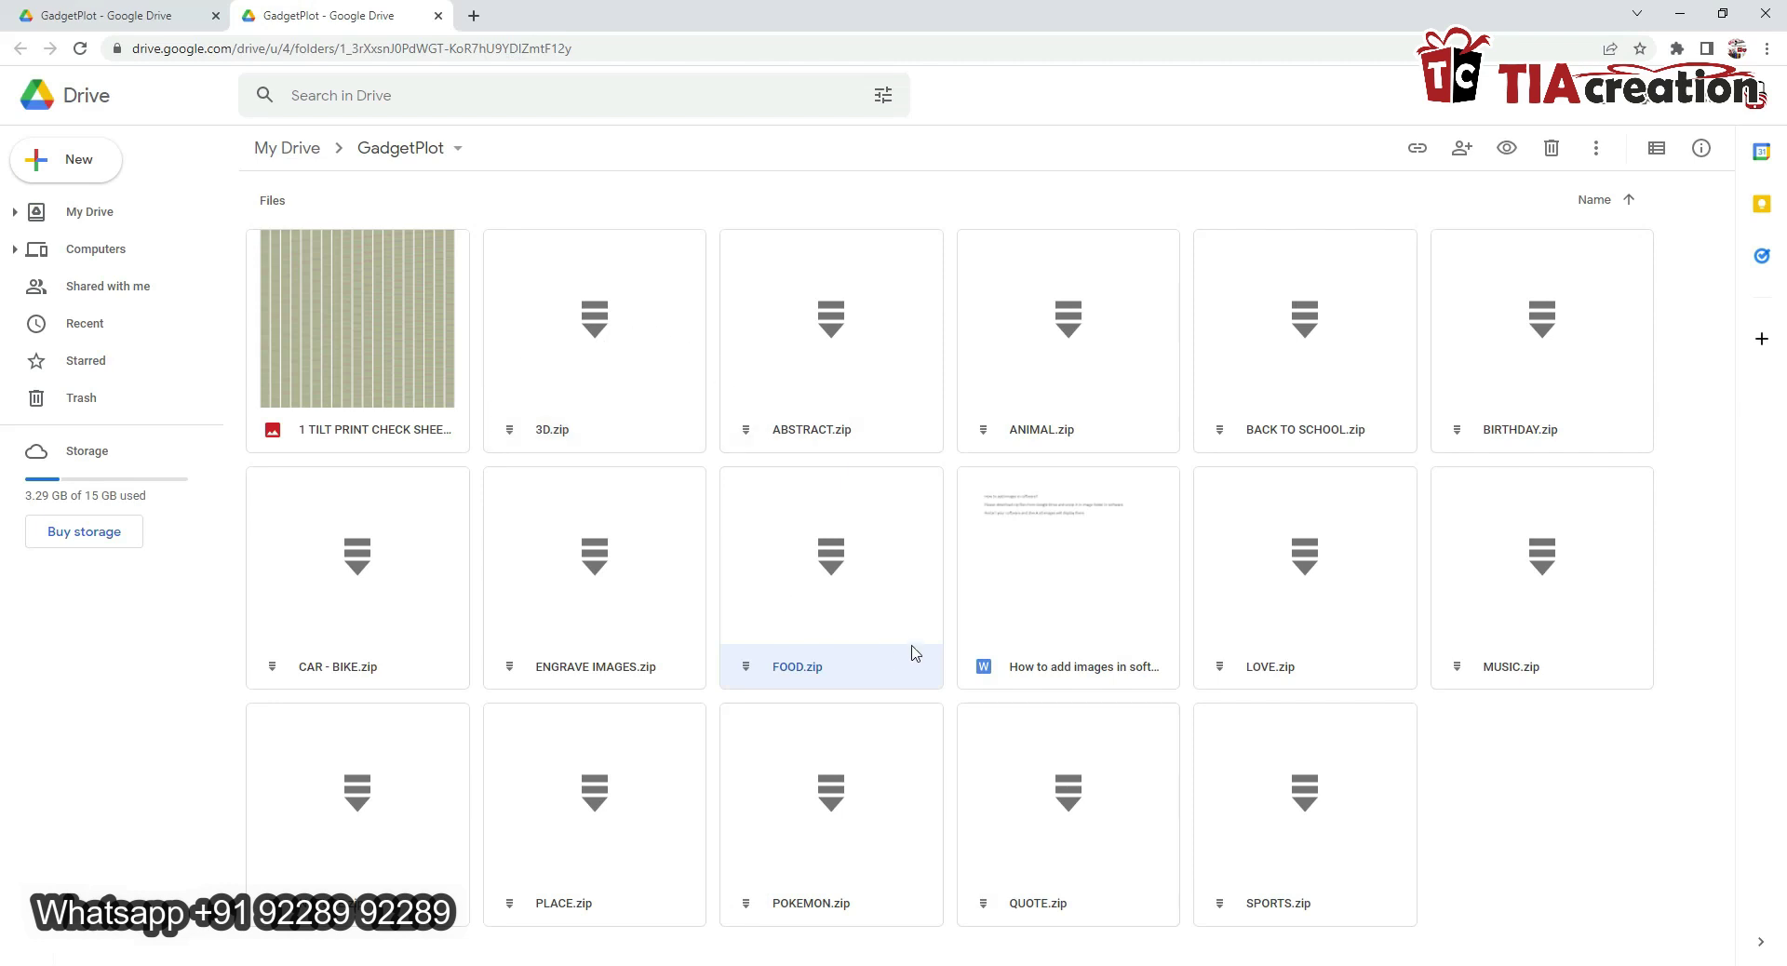
{"action": "right_click", "coordinate": [1510, 596]}
{"action": "left_click", "coordinate": [1319, 507]}
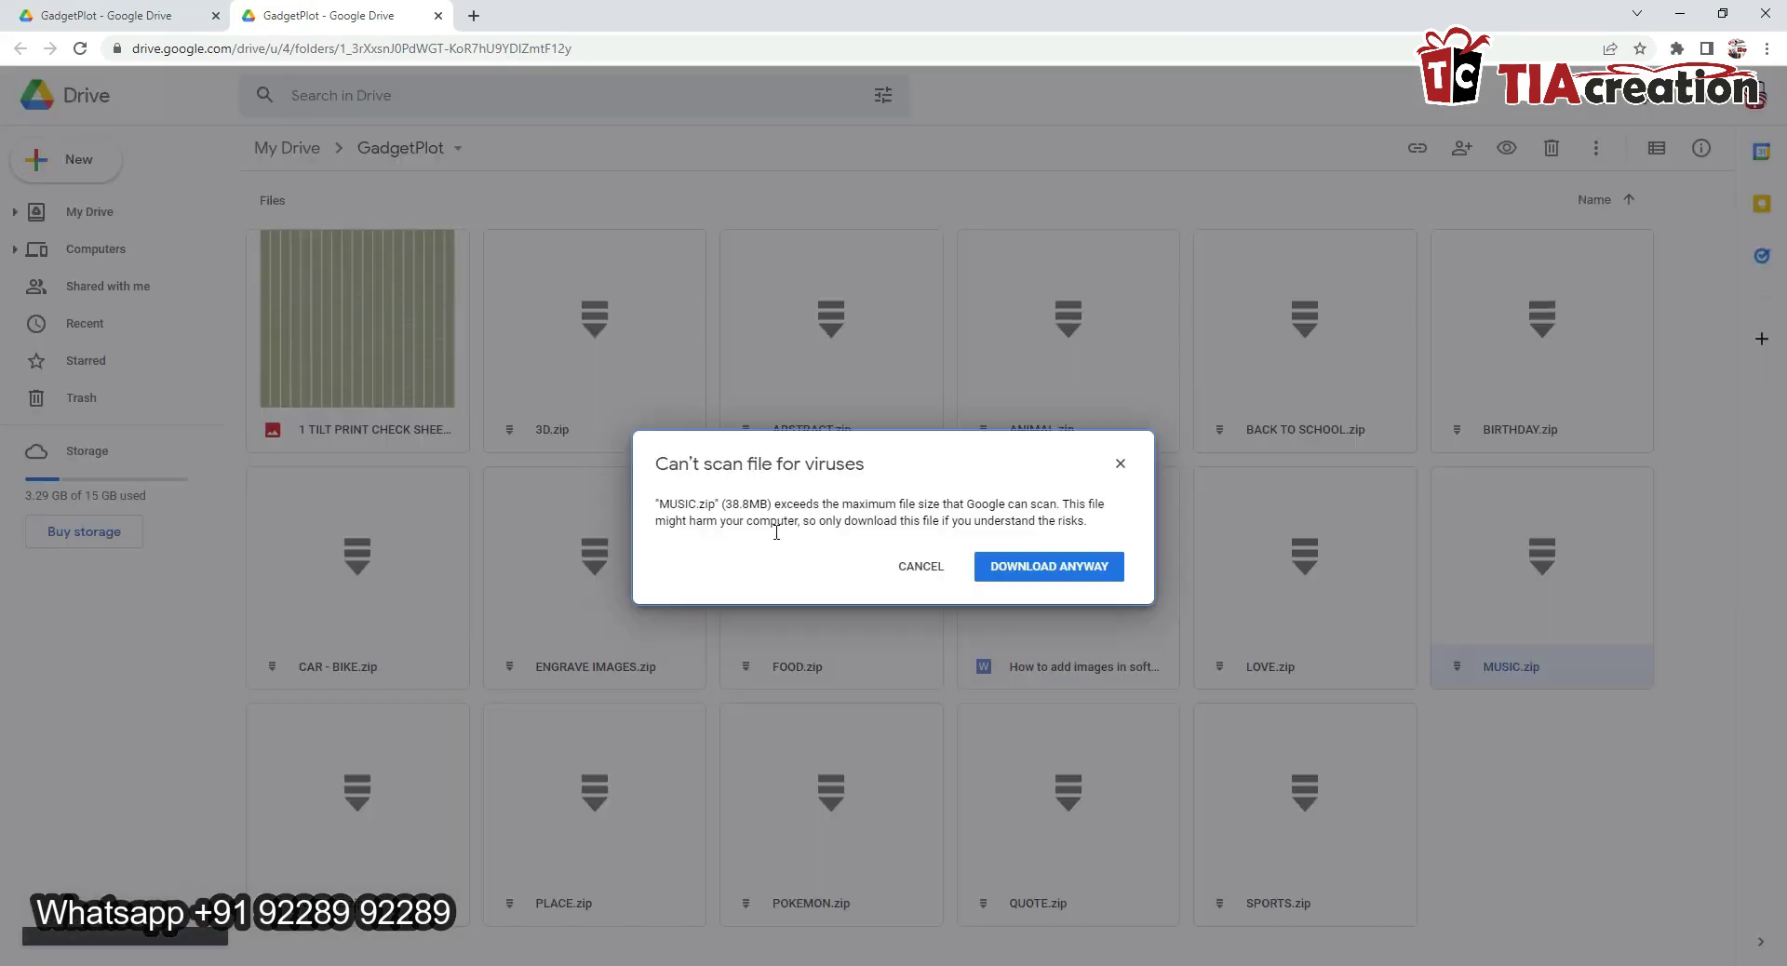
{"action": "left_click", "coordinate": [1031, 575]}
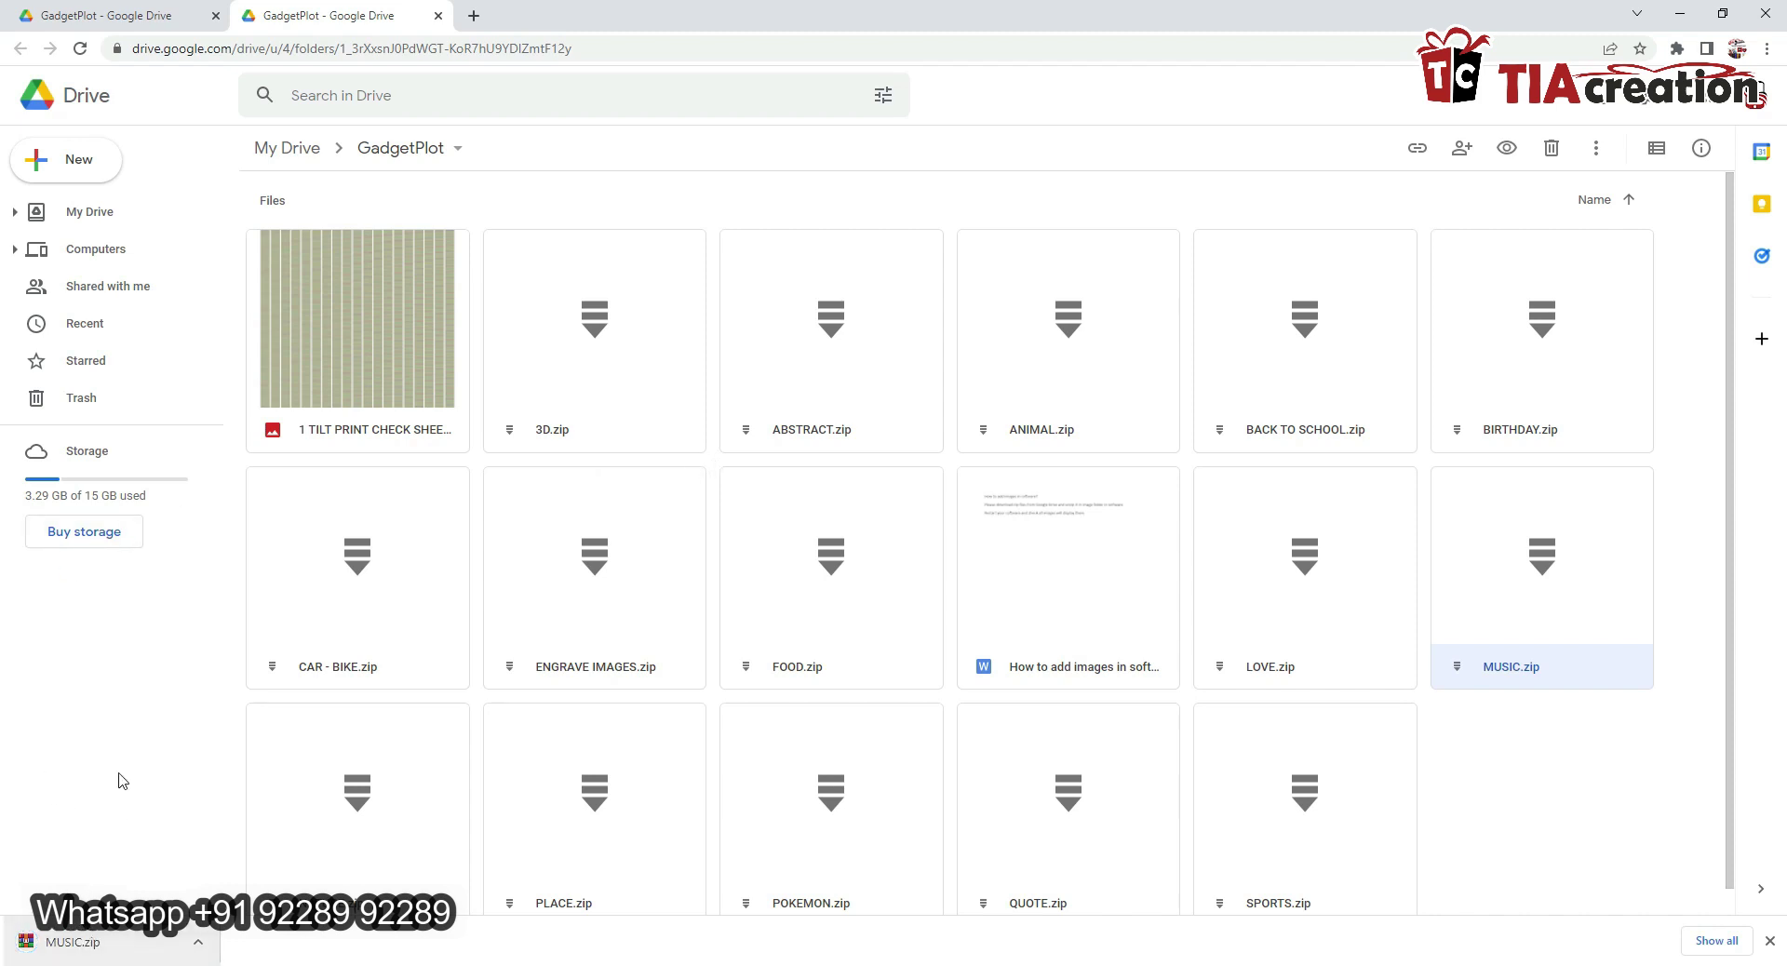
- Open the downloaded MUSIC.zip archive and extract its MUSIC folder into the Images folder
{"action": "left_click", "coordinate": [82, 947]}
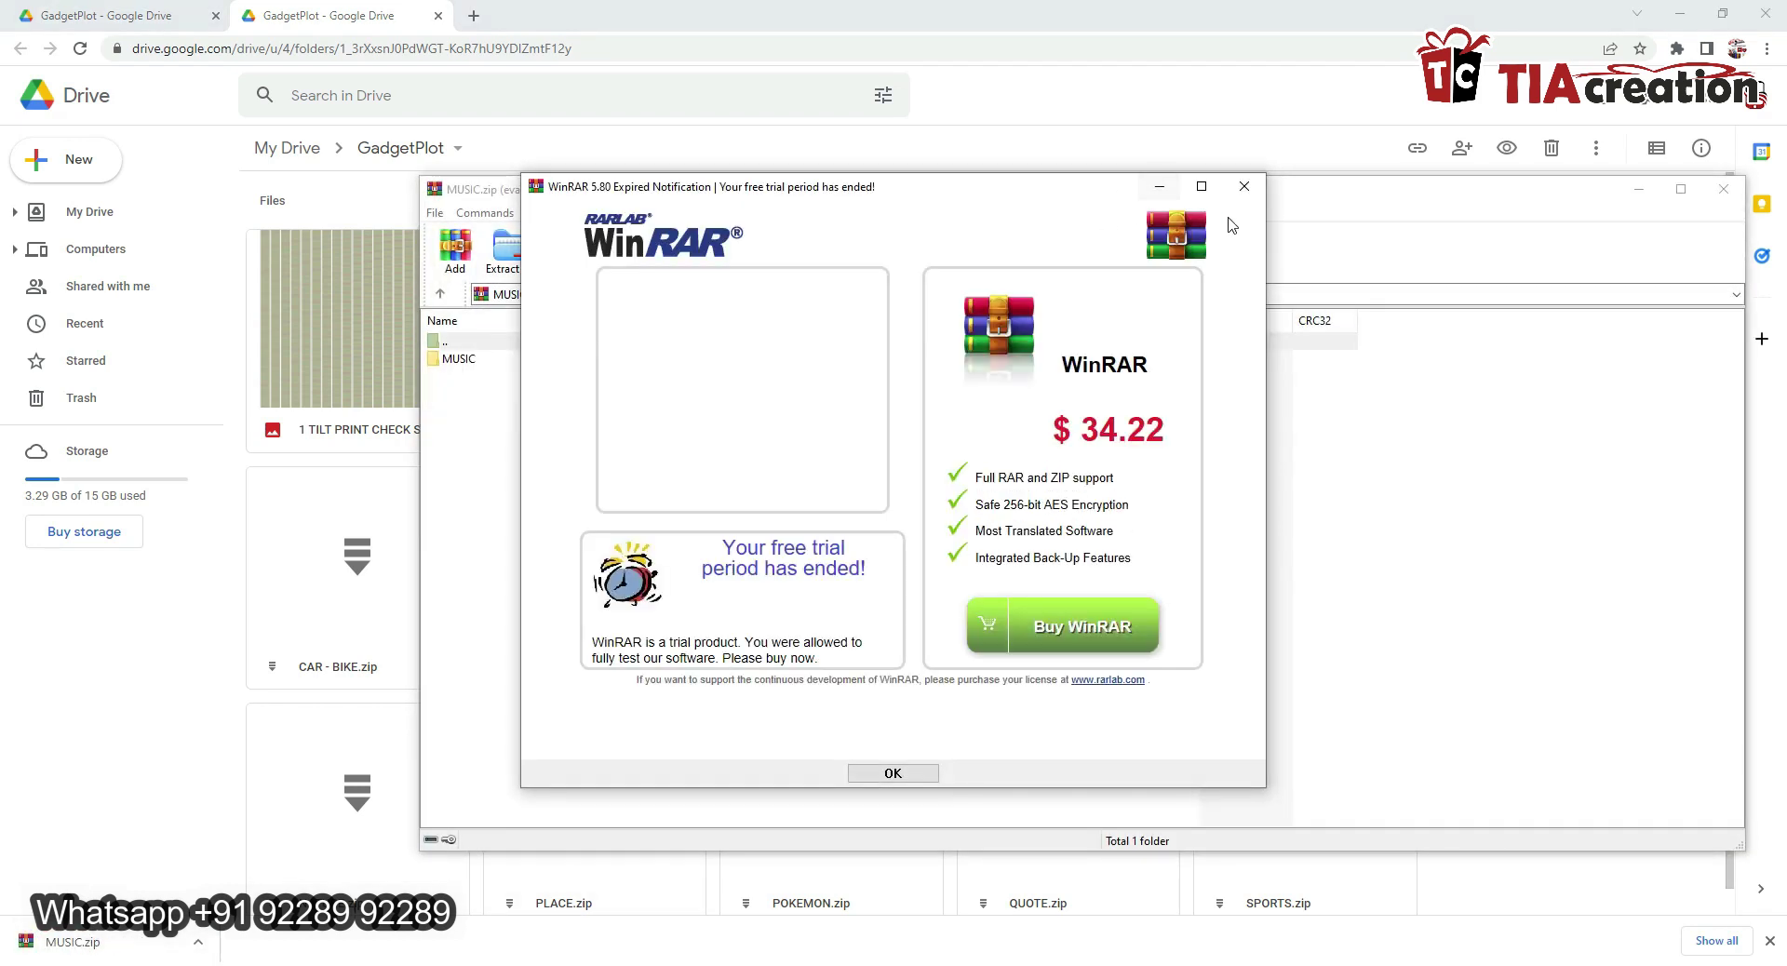
{"action": "left_click", "coordinate": [1244, 187]}
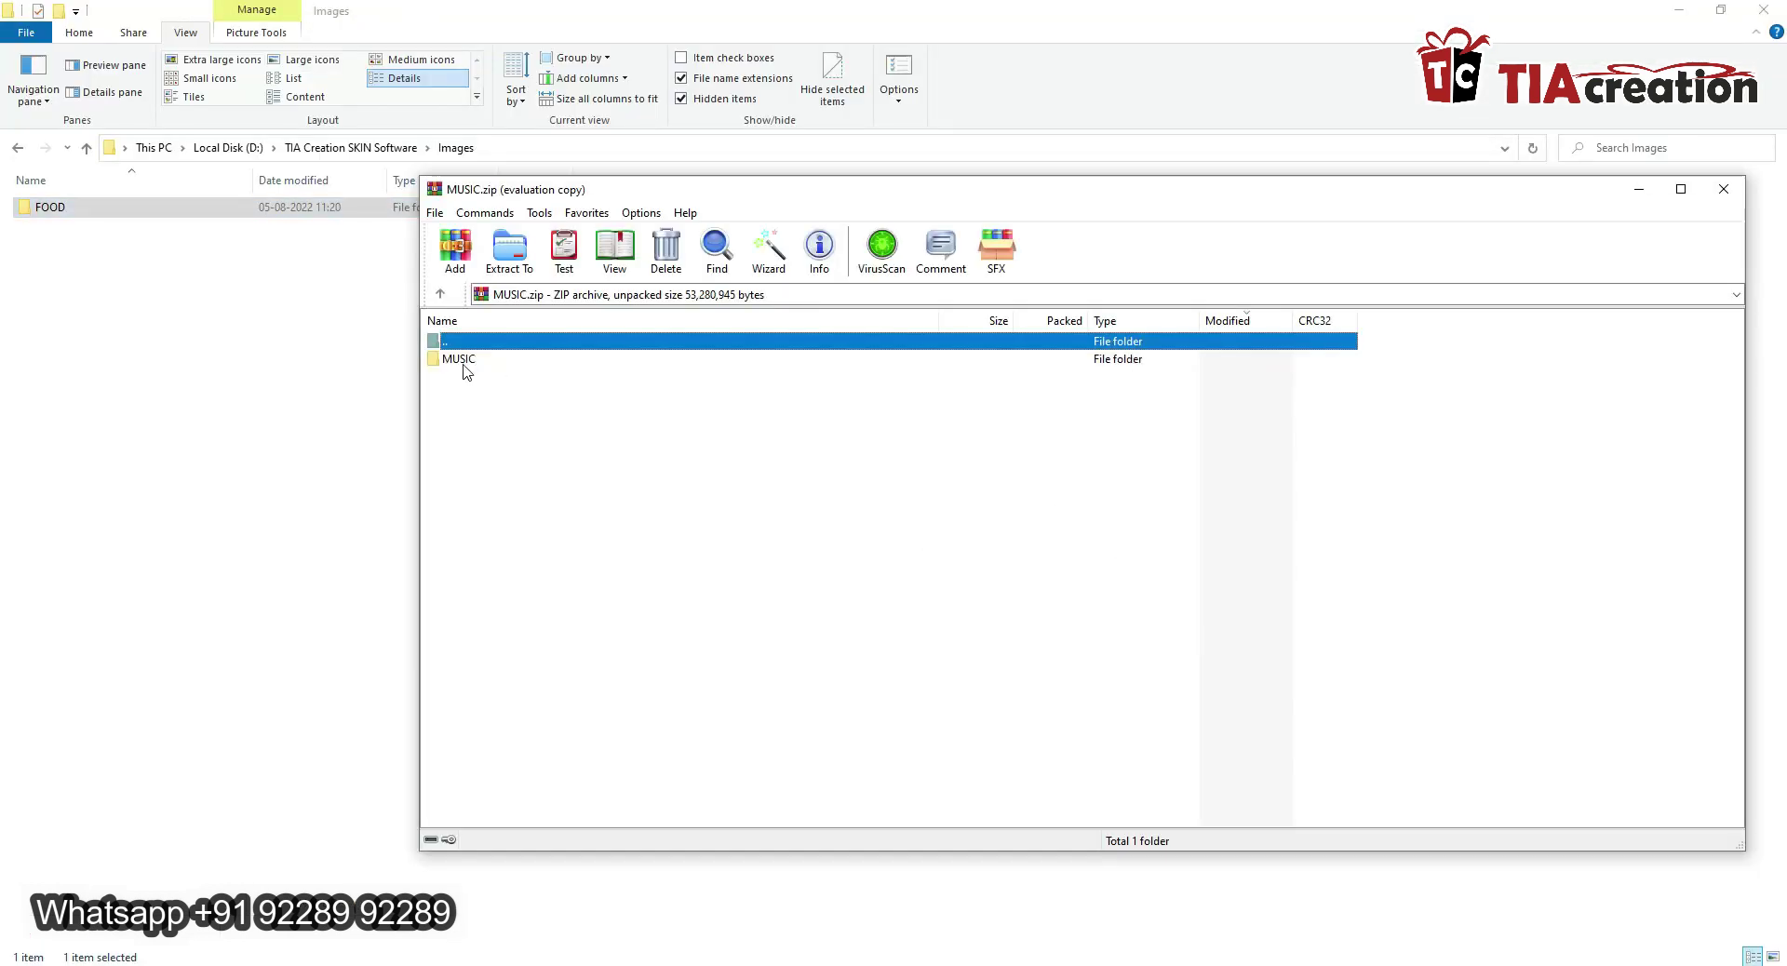
{"action": "left_click_drag", "start_coordinate": [466, 372], "coordinate": [339, 447]}
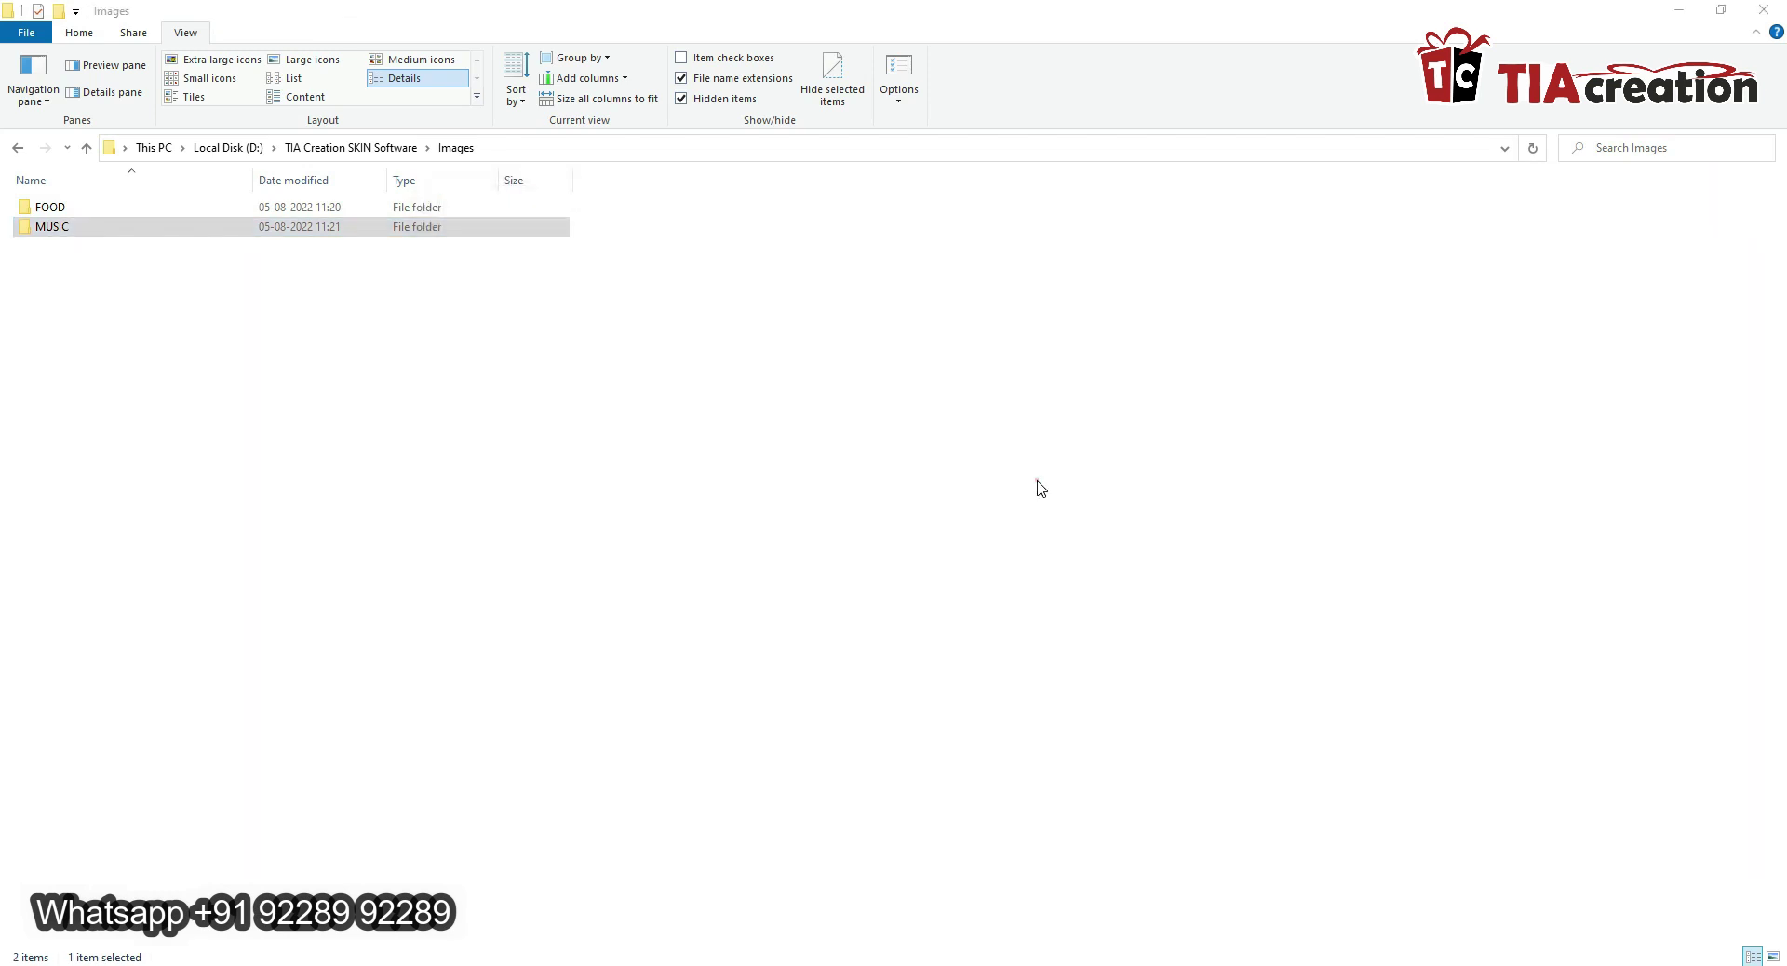
{"action": "left_click", "coordinate": [1040, 487]}
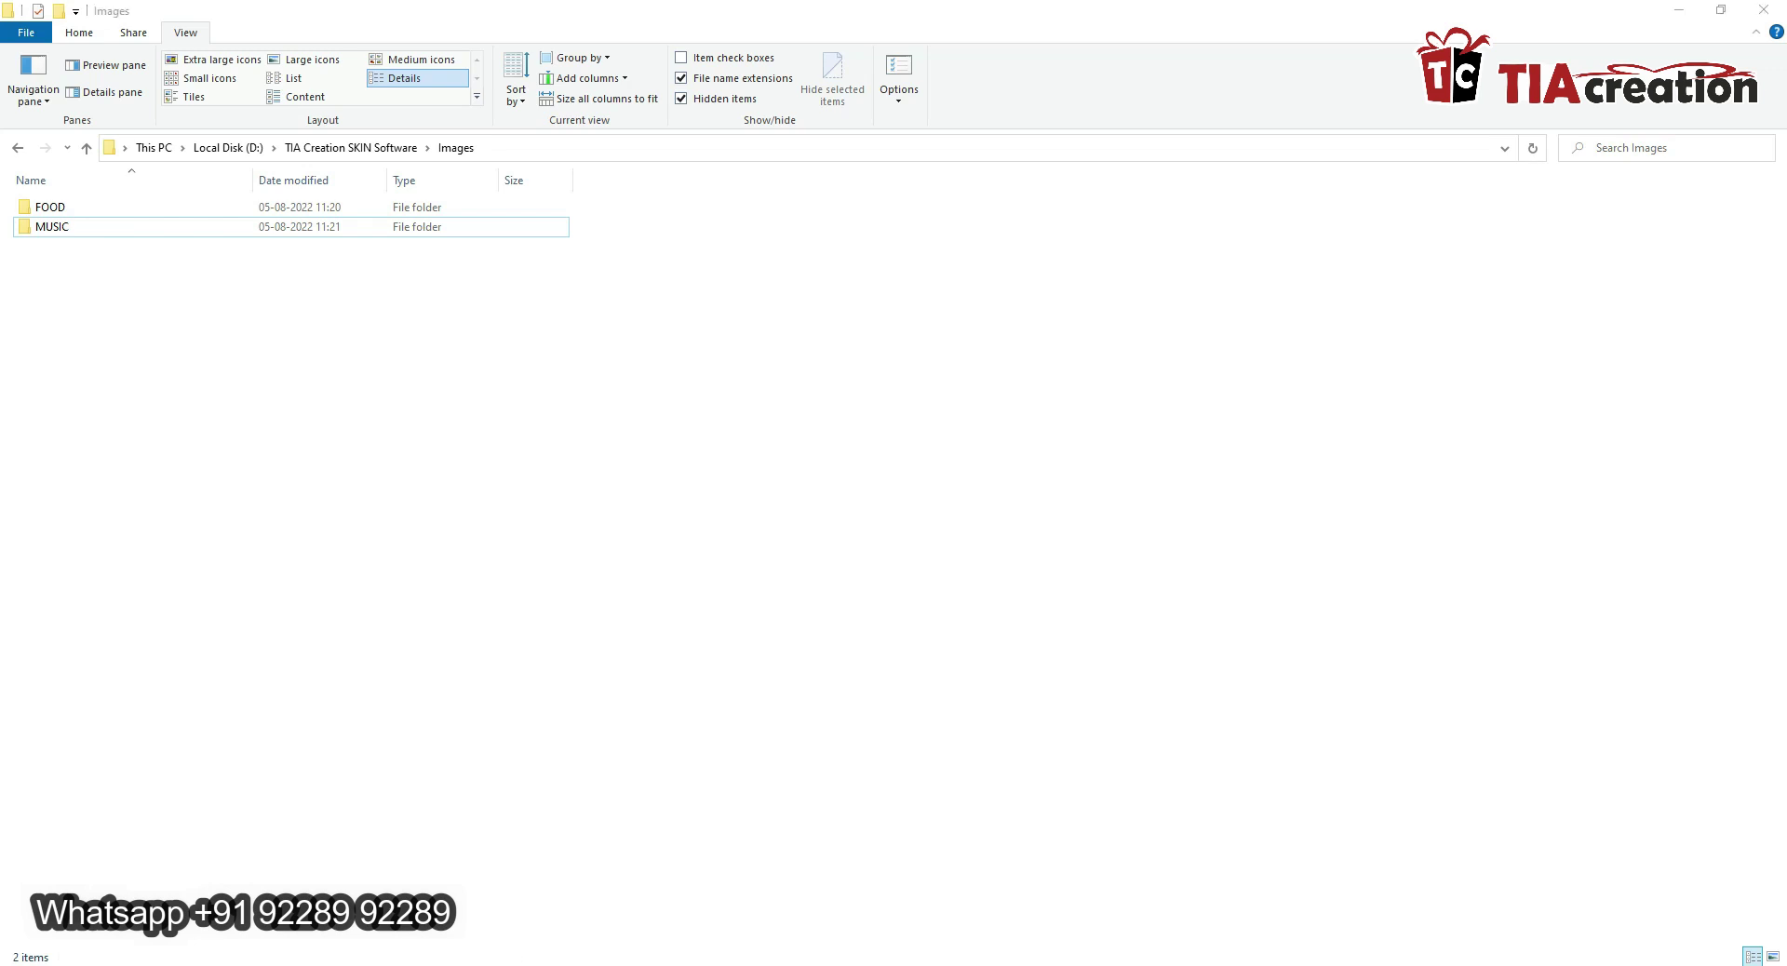
- Return to Google Drive and download ENGRAVE IMAGES.zip, accepting the download without a virus scan
{"action": "key", "text": "alt+Tab"}
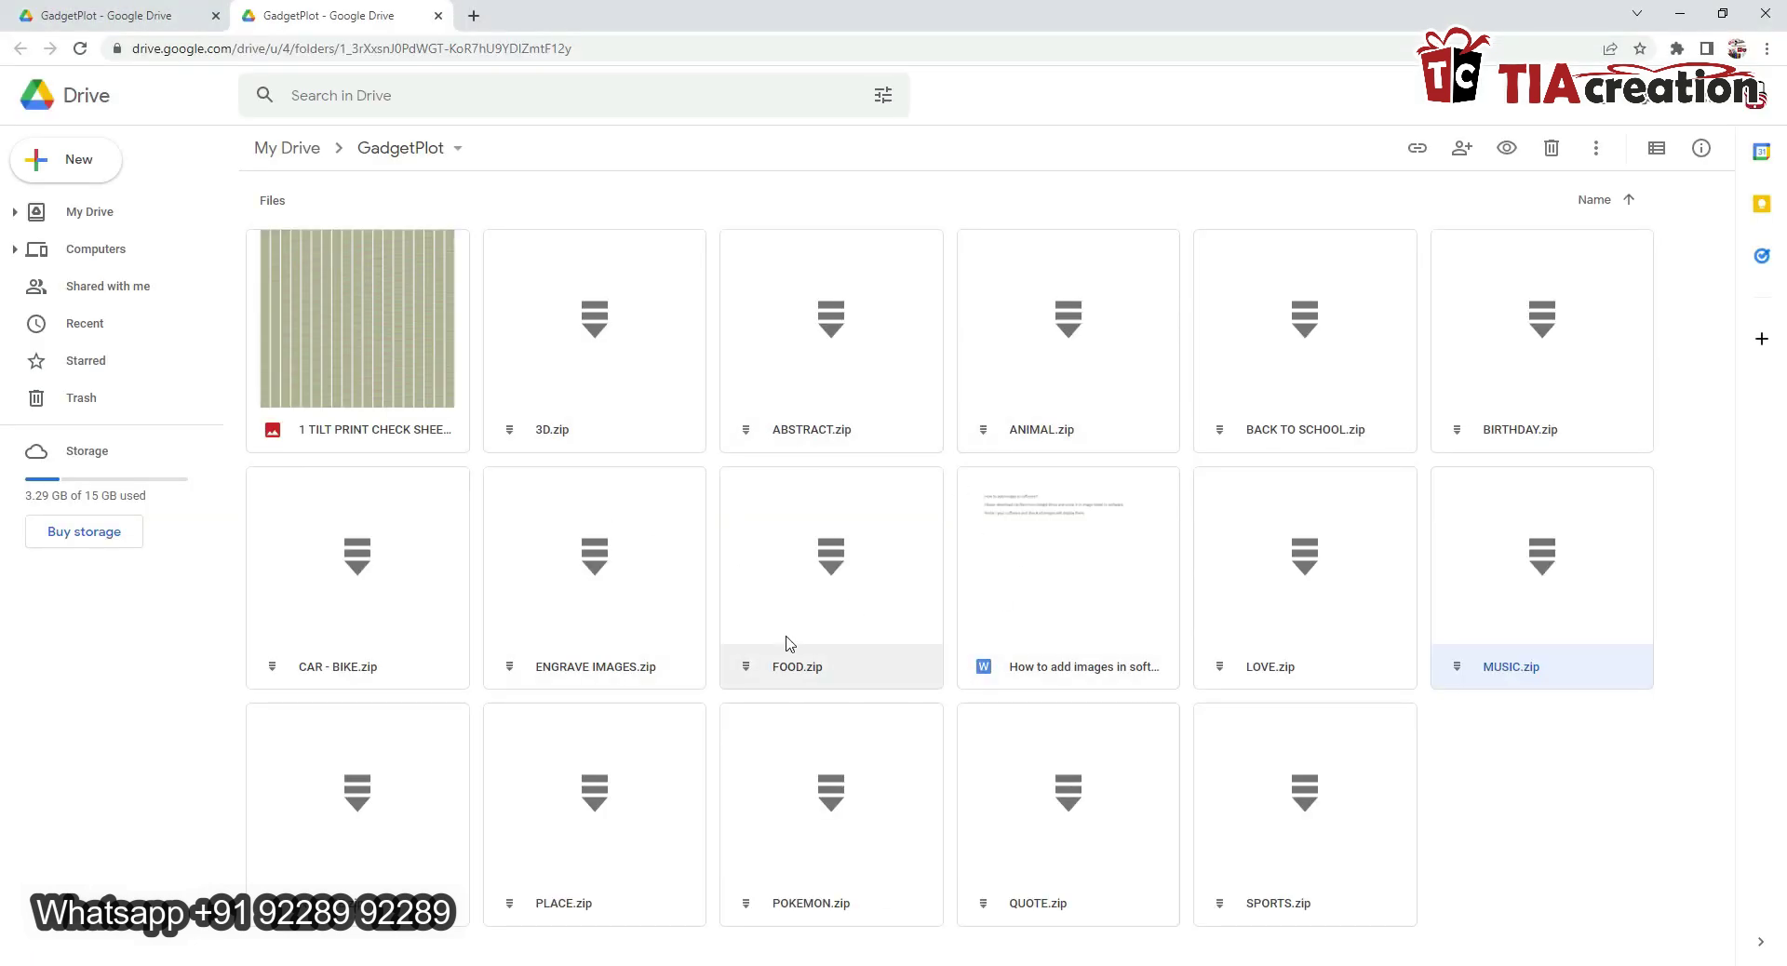
{"action": "right_click", "coordinate": [610, 589]}
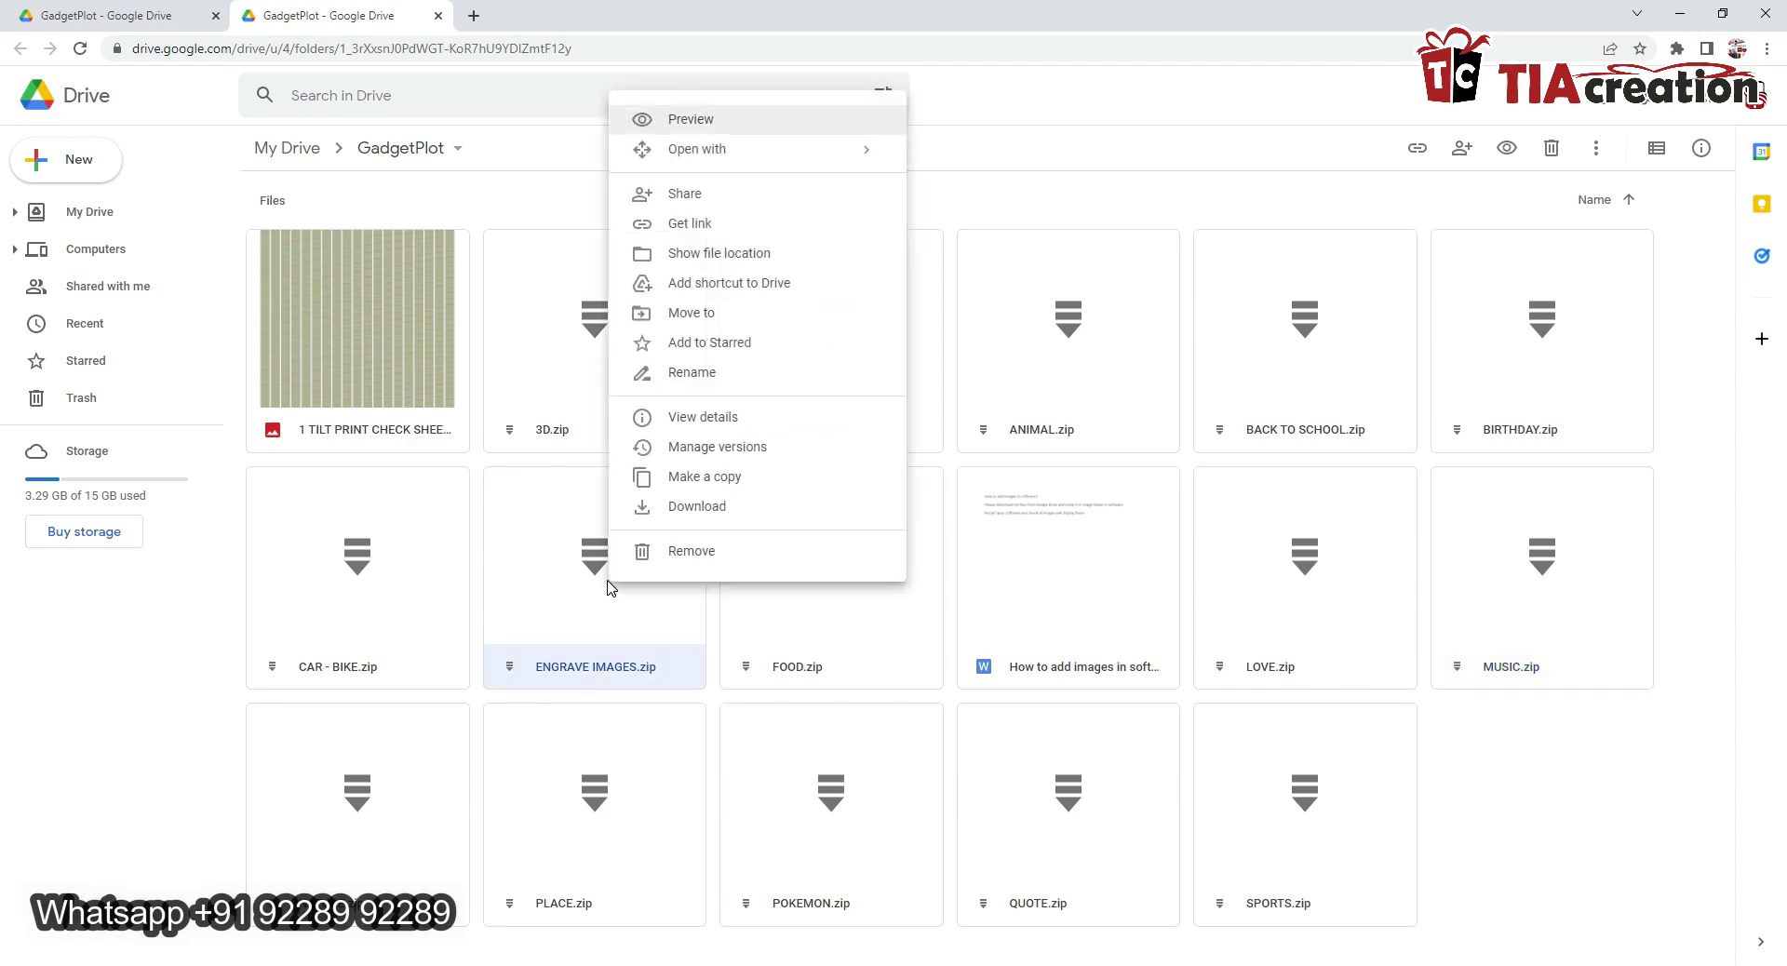
{"action": "left_click", "coordinate": [708, 507]}
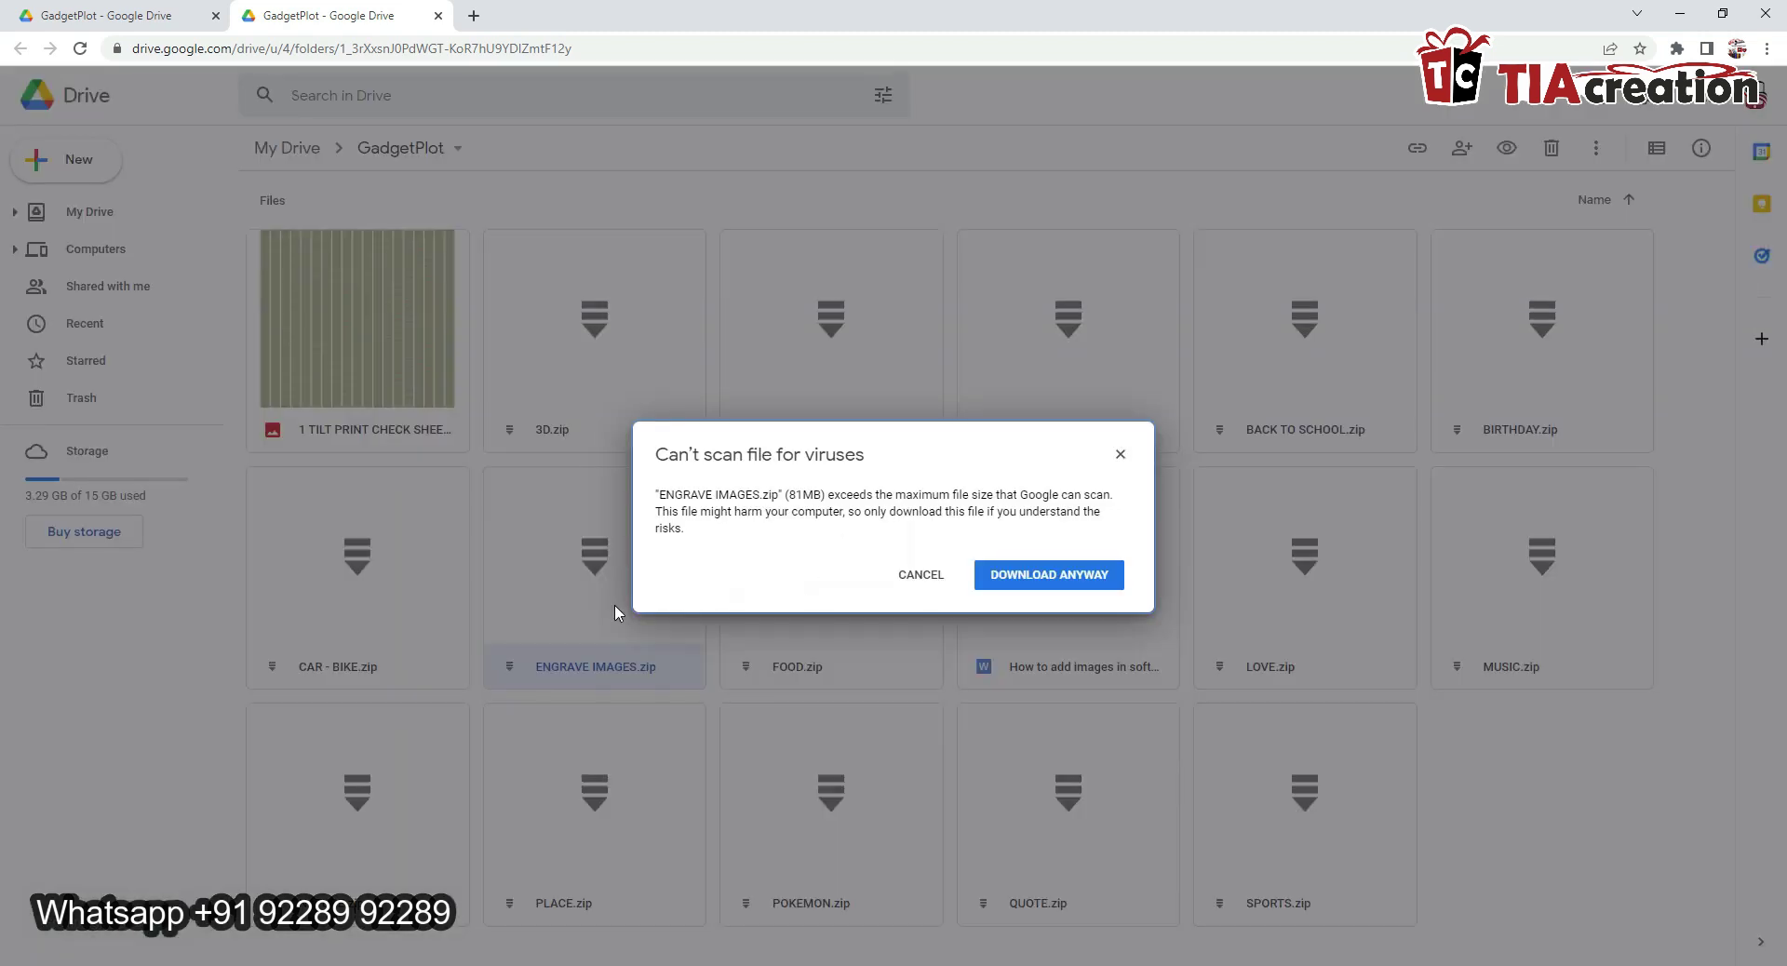
{"action": "left_click", "coordinate": [1041, 583]}
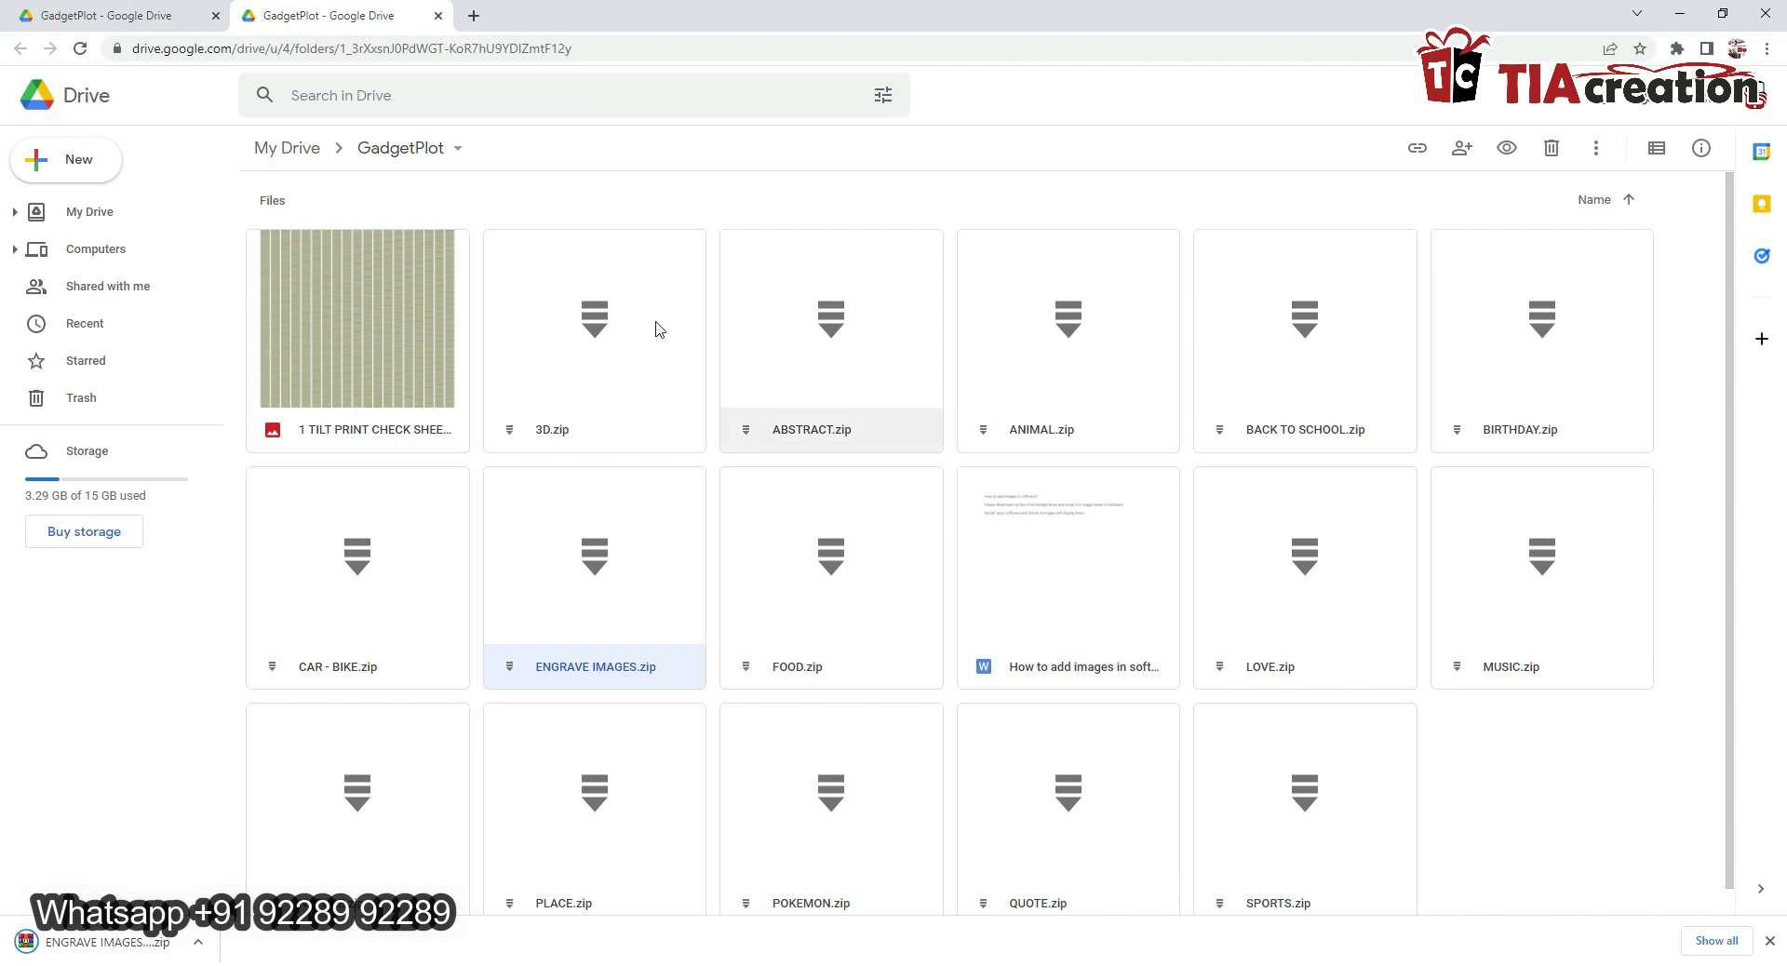
- Open the downloaded ENGRAVE IMAGES archive and extract its ENGRAVE IMAGES folder into the Images folder
{"action": "left_click", "coordinate": [109, 942]}
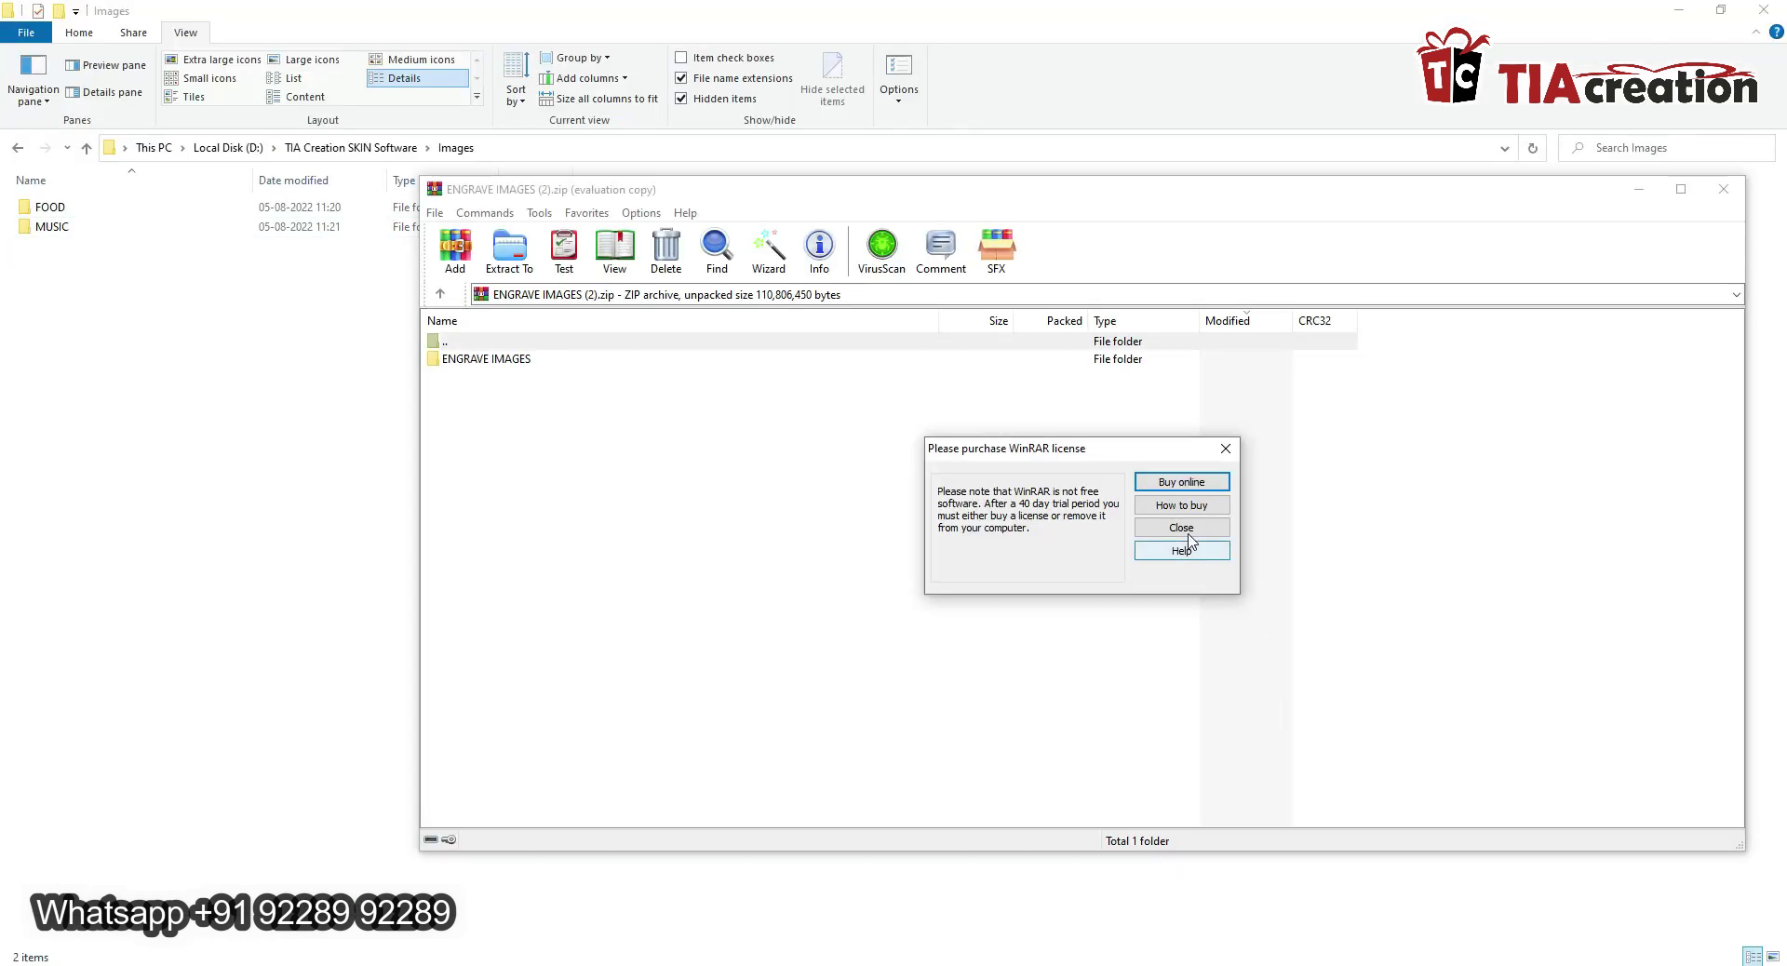
{"action": "left_click", "coordinate": [1182, 525]}
{"action": "left_click", "coordinate": [512, 360]}
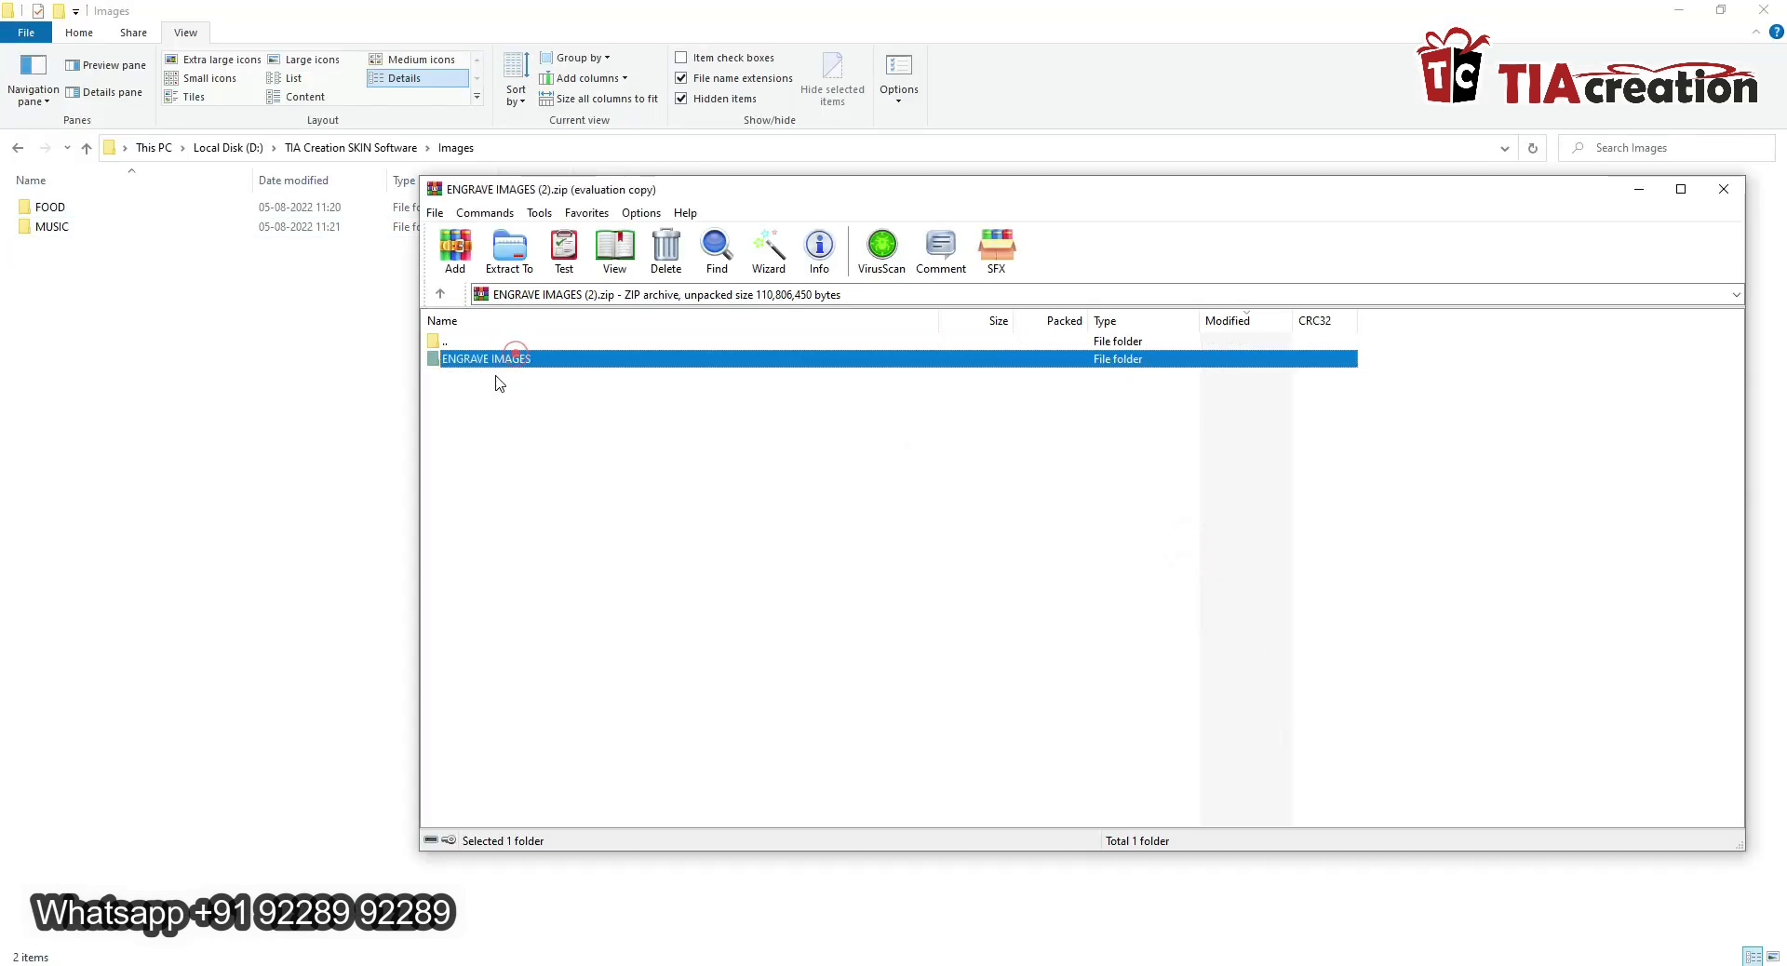
{"action": "left_click_drag", "start_coordinate": [474, 365], "coordinate": [293, 454]}
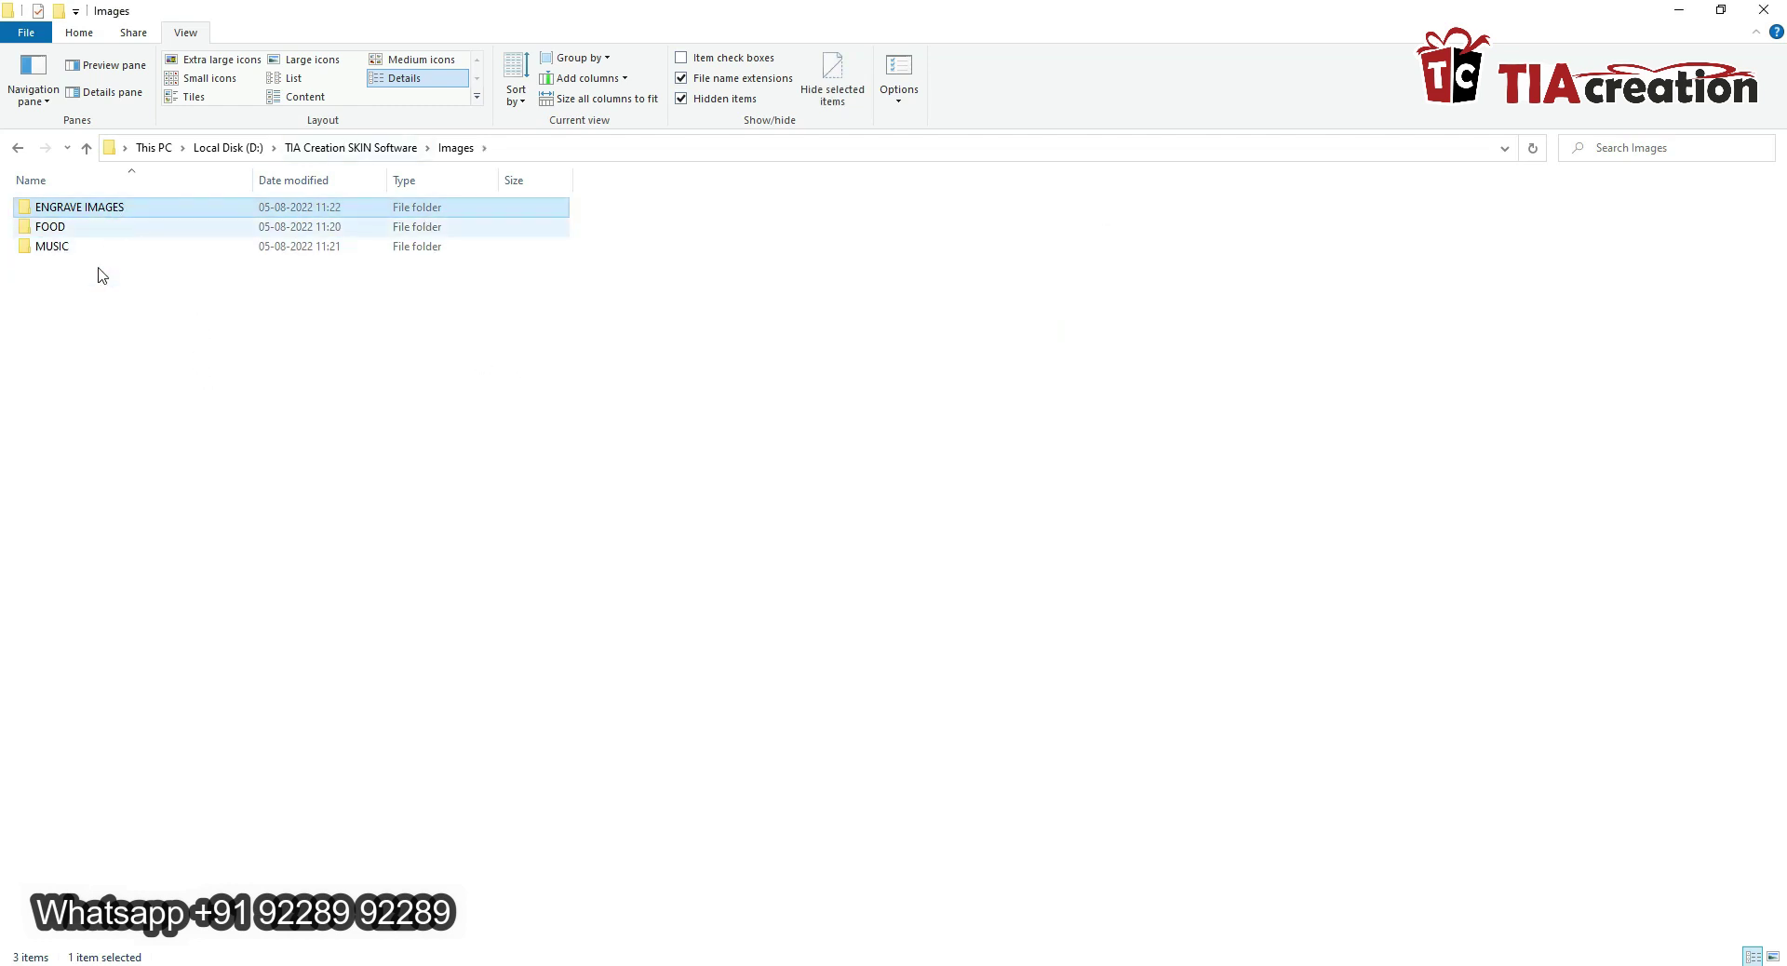
{"action": "left_click", "coordinate": [111, 324]}
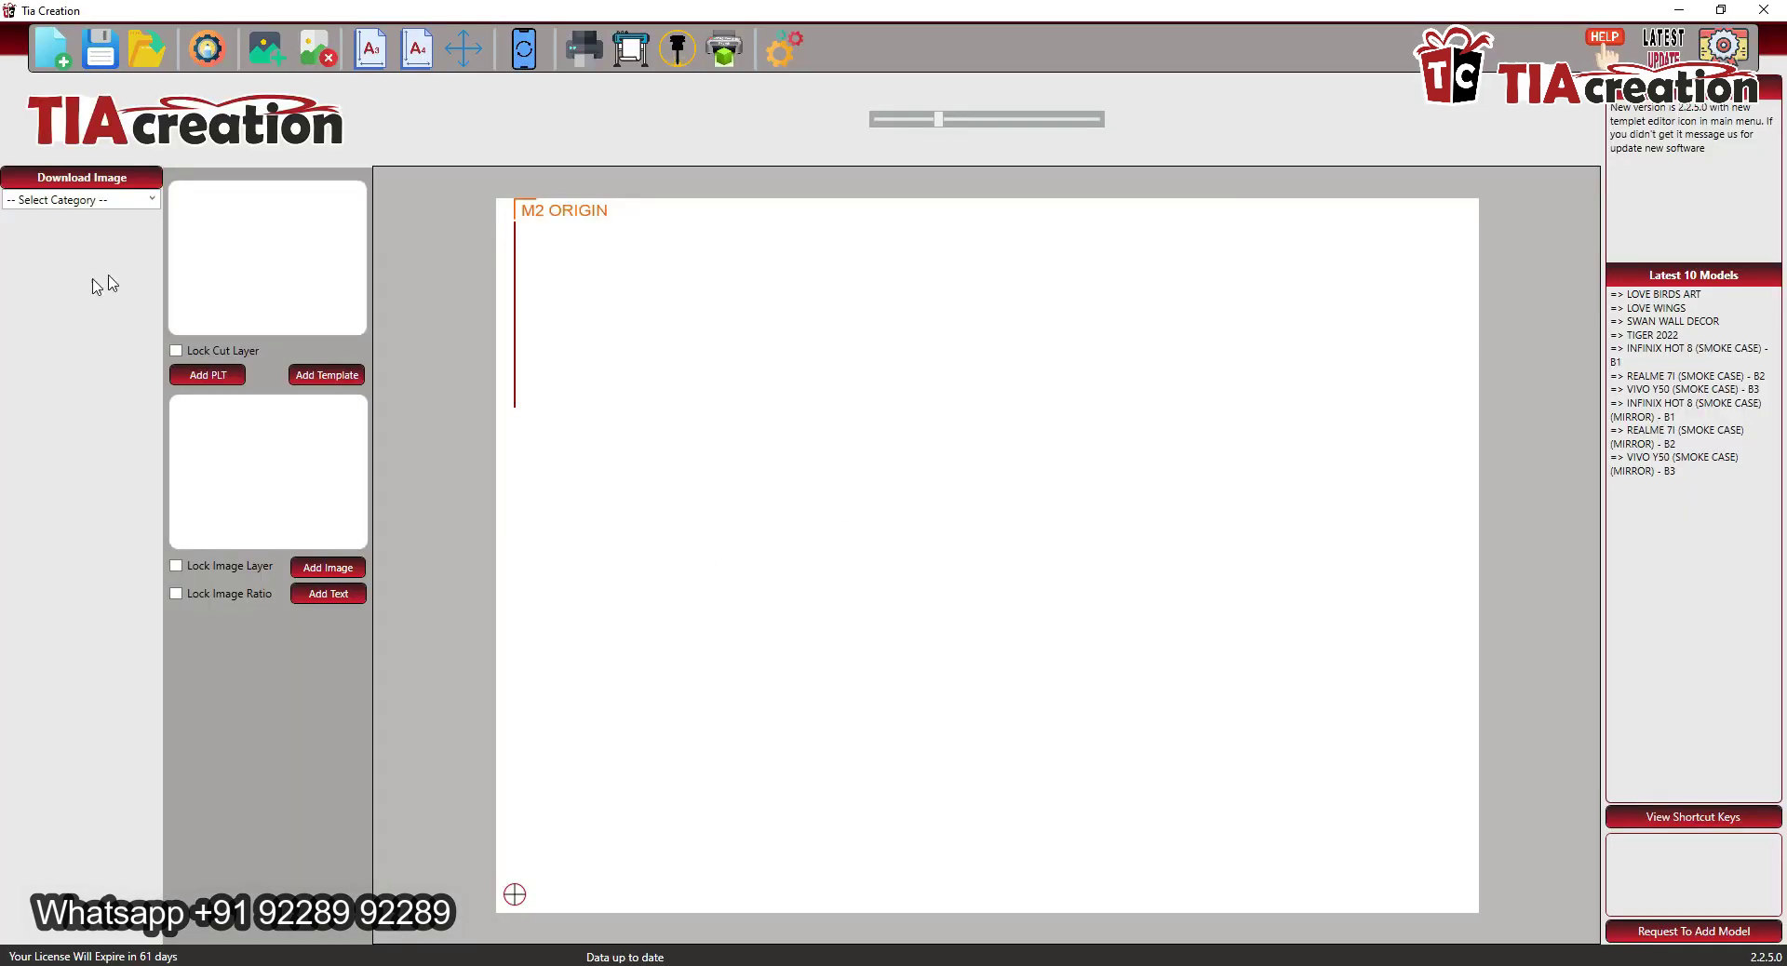
- Check the image category list and restart Tia Creation by closing it and launching TIA Creation.exe from the TIA Creation SKIN Software folder
{"action": "left_click", "coordinate": [152, 199]}
{"action": "left_click", "coordinate": [107, 232]}
{"action": "left_click", "coordinate": [90, 357]}
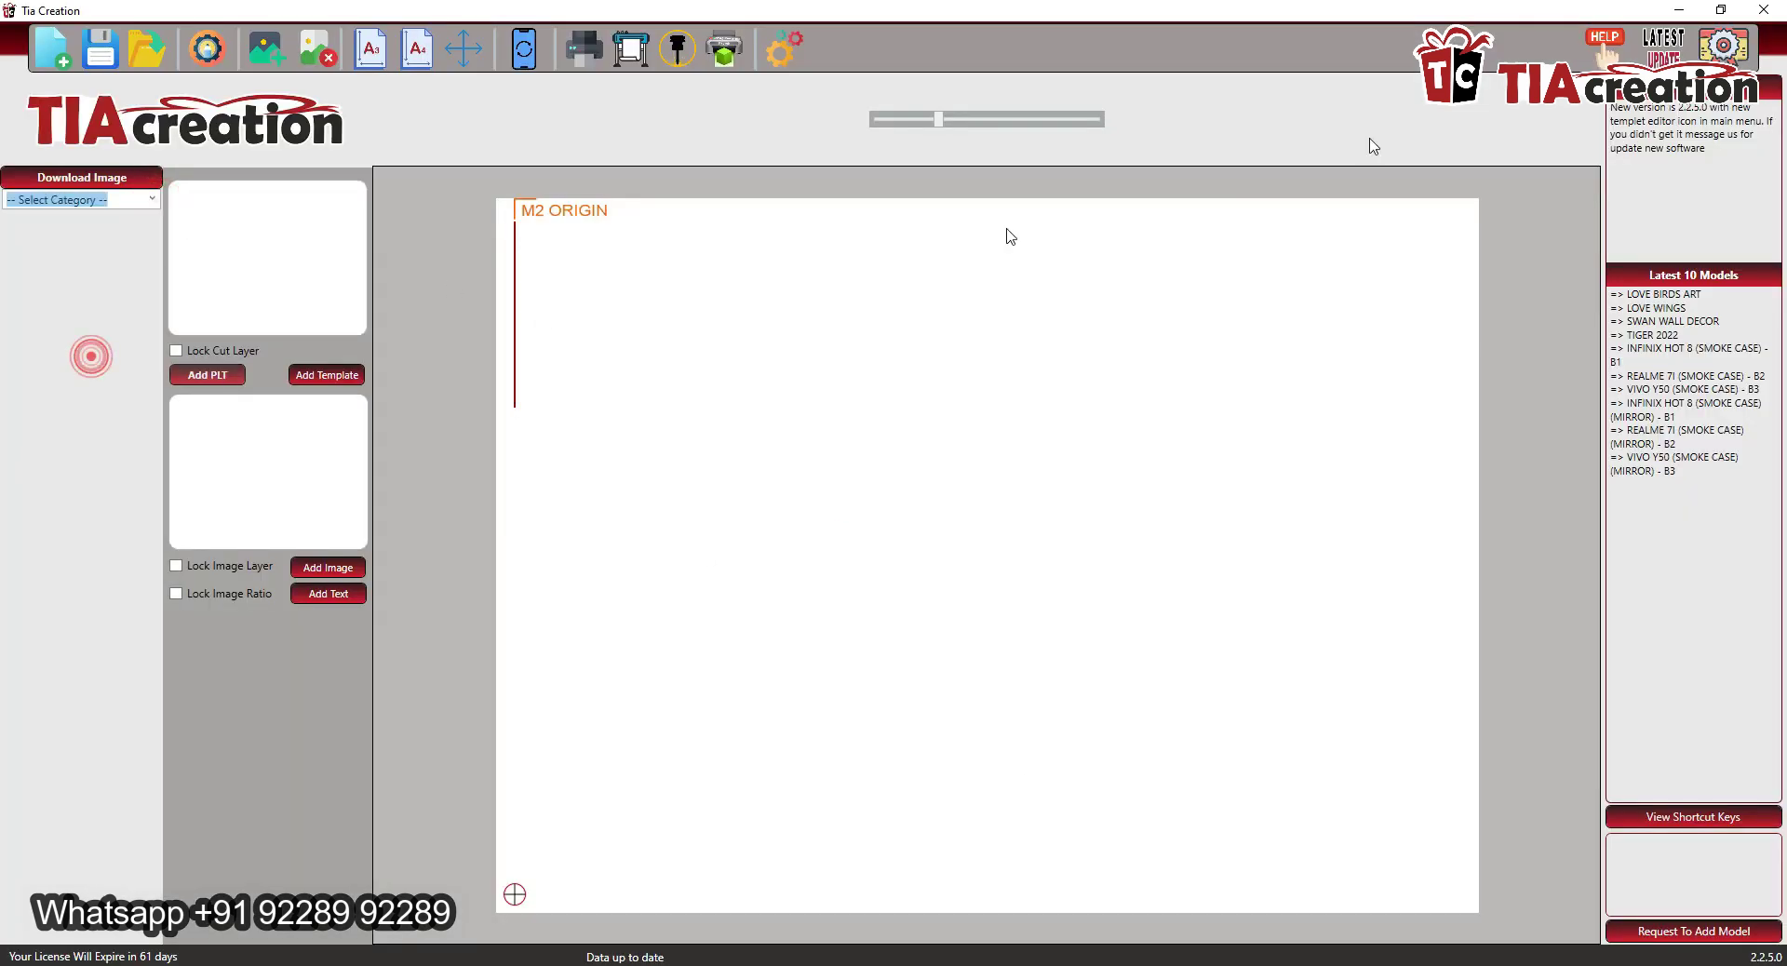
{"action": "left_click", "coordinate": [1761, 12]}
{"action": "left_click", "coordinate": [829, 479]}
{"action": "left_click", "coordinate": [684, 322]}
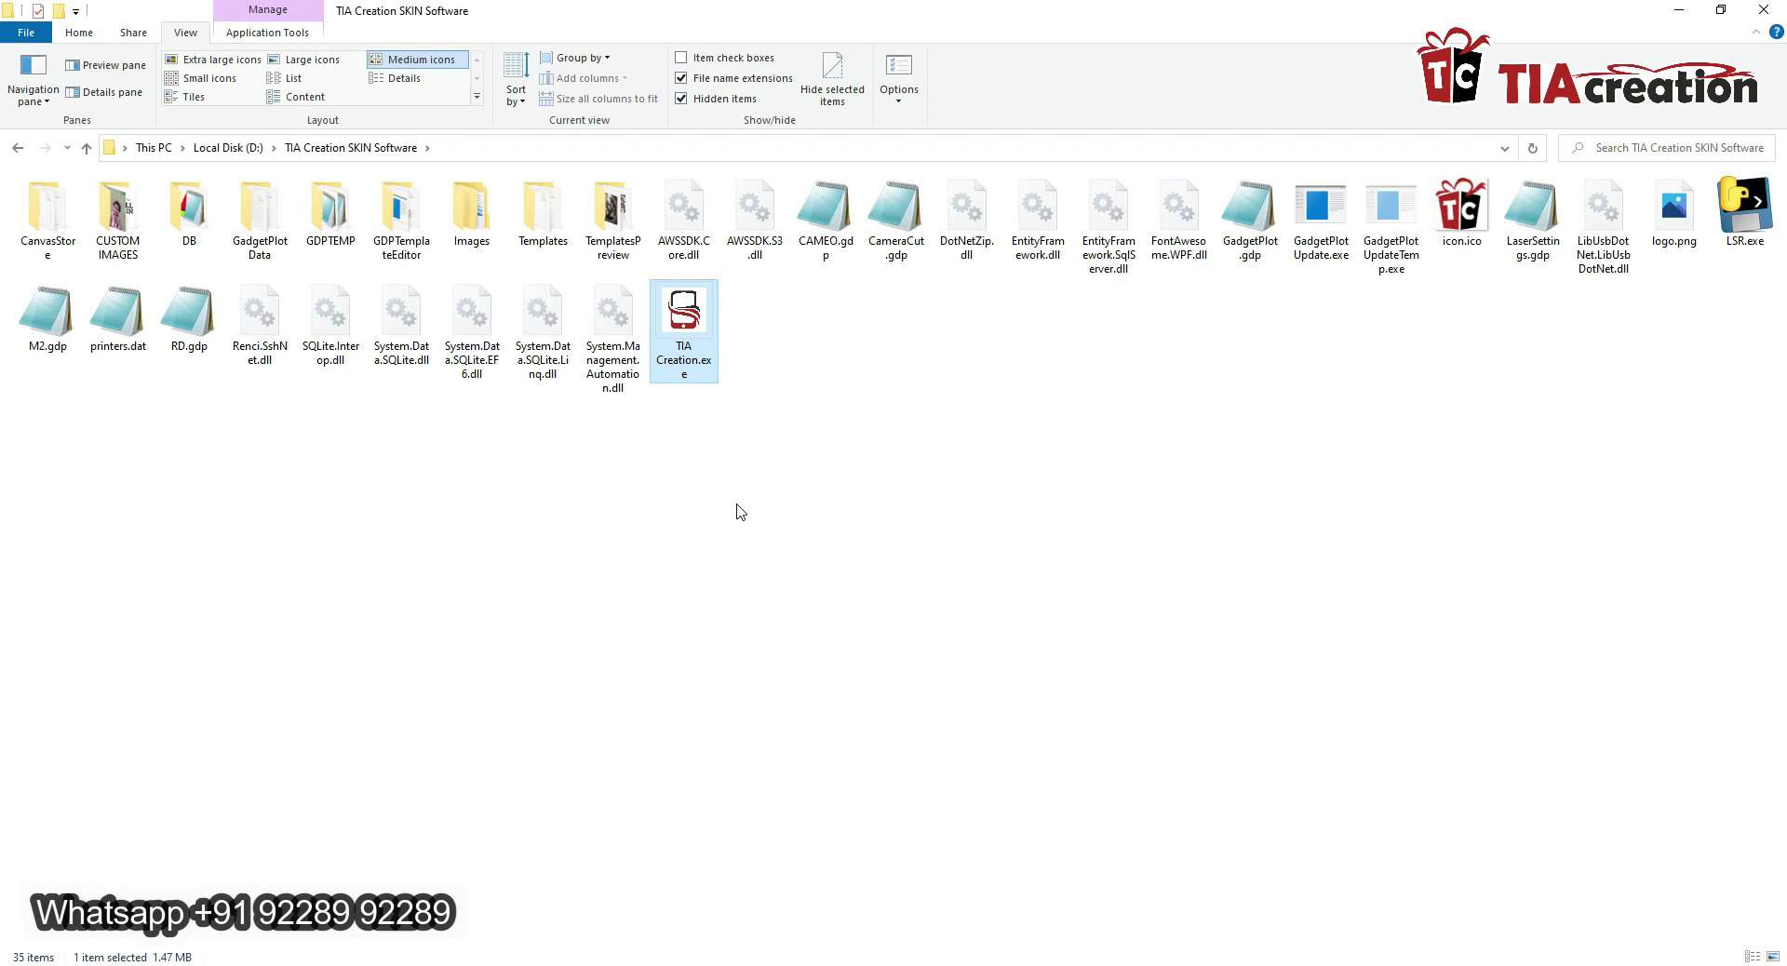
{"action": "key", "text": "Return"}
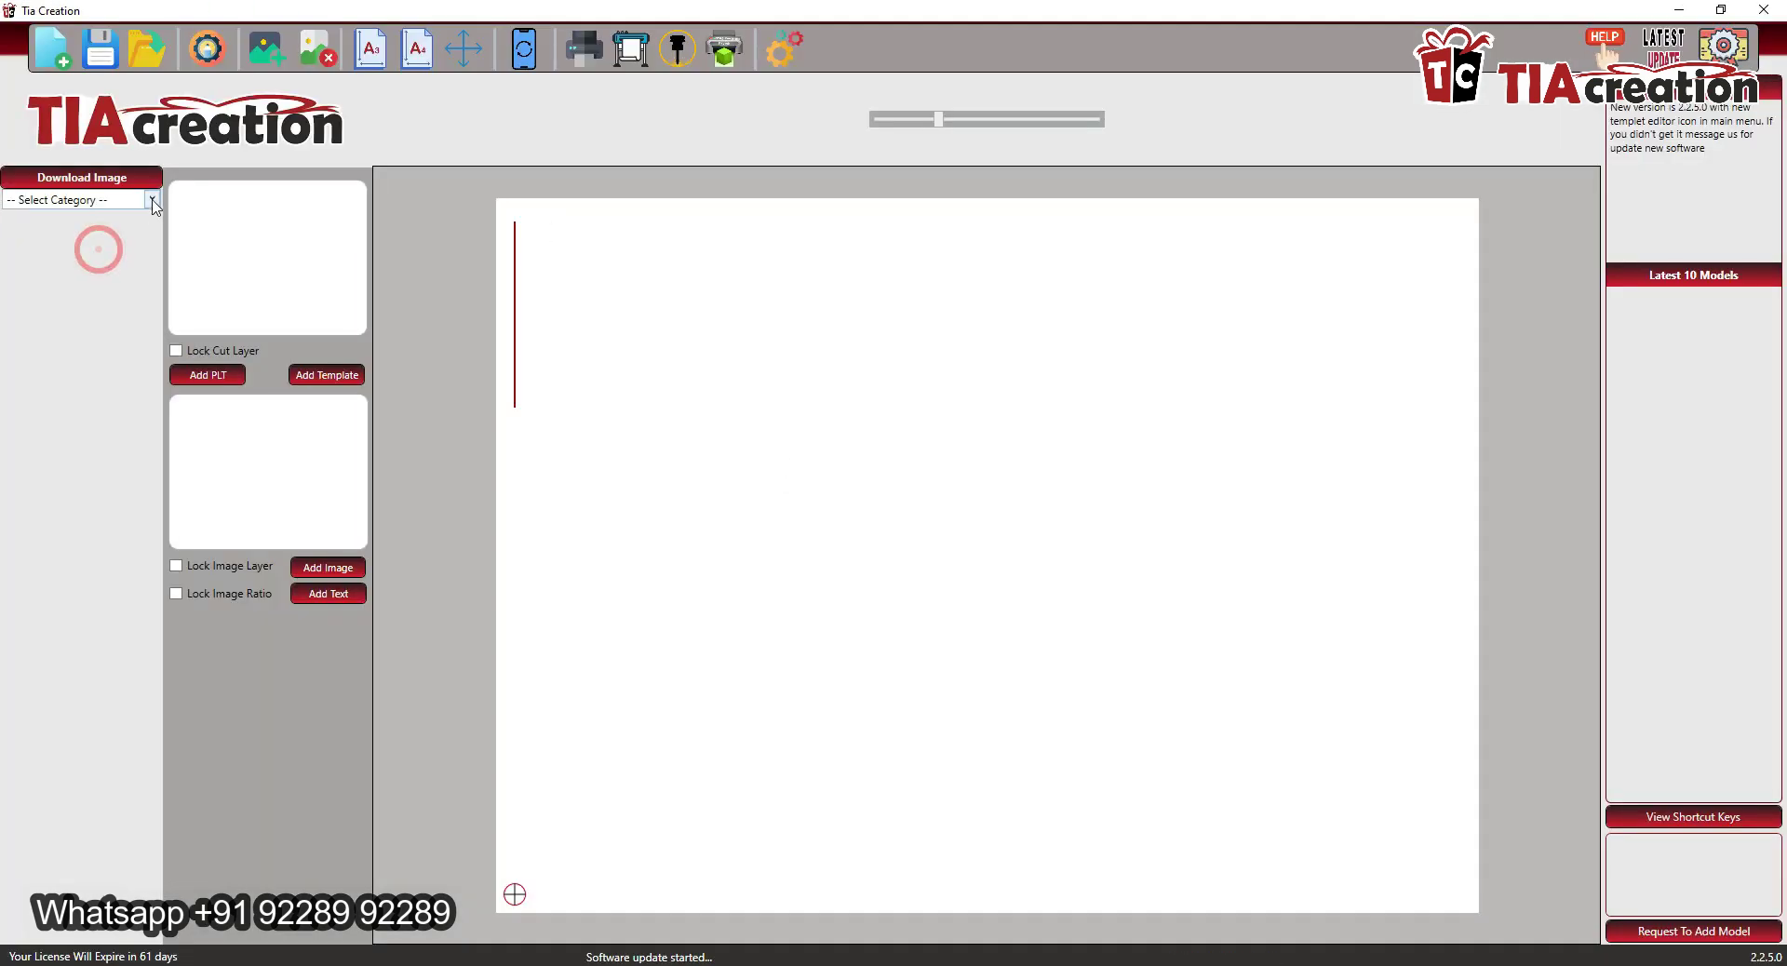
- Select the MUSIC image category, place the dancing silhouettes image on the canvas and delete it again
{"action": "left_click", "coordinate": [151, 199]}
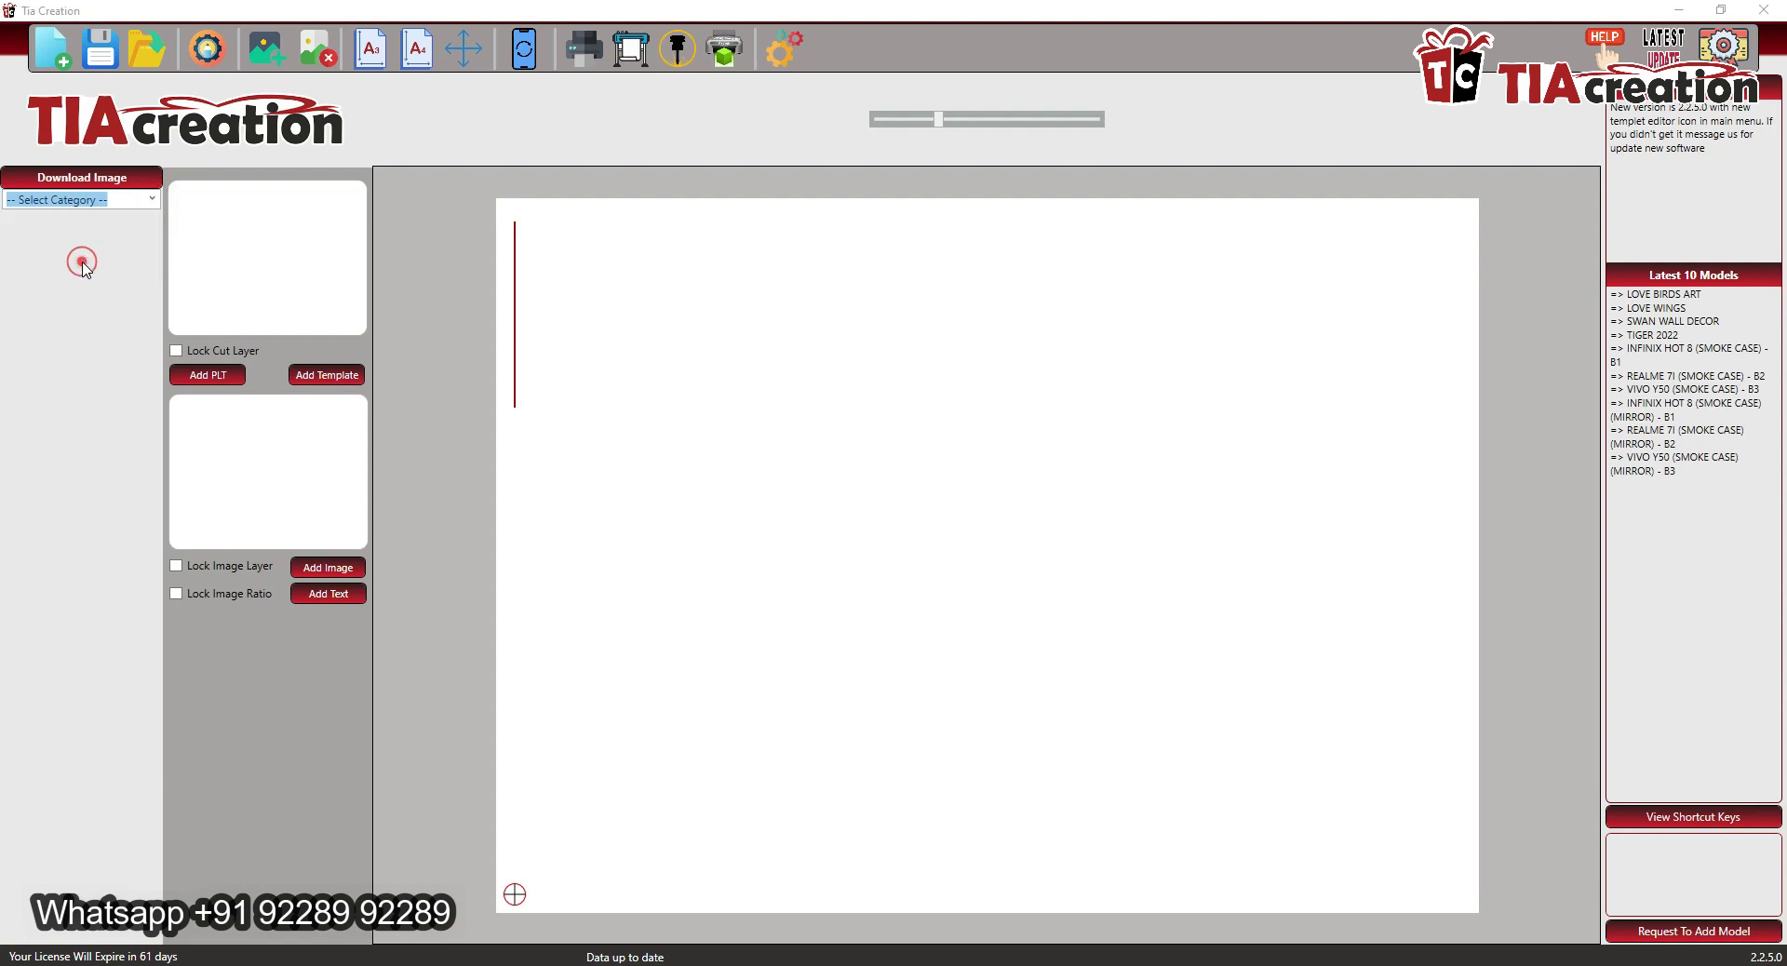
{"action": "left_click", "coordinate": [82, 261]}
{"action": "scroll", "coordinate": [78, 455], "scroll_direction": "down", "scroll_amount": 5}
{"action": "left_click", "coordinate": [84, 465]}
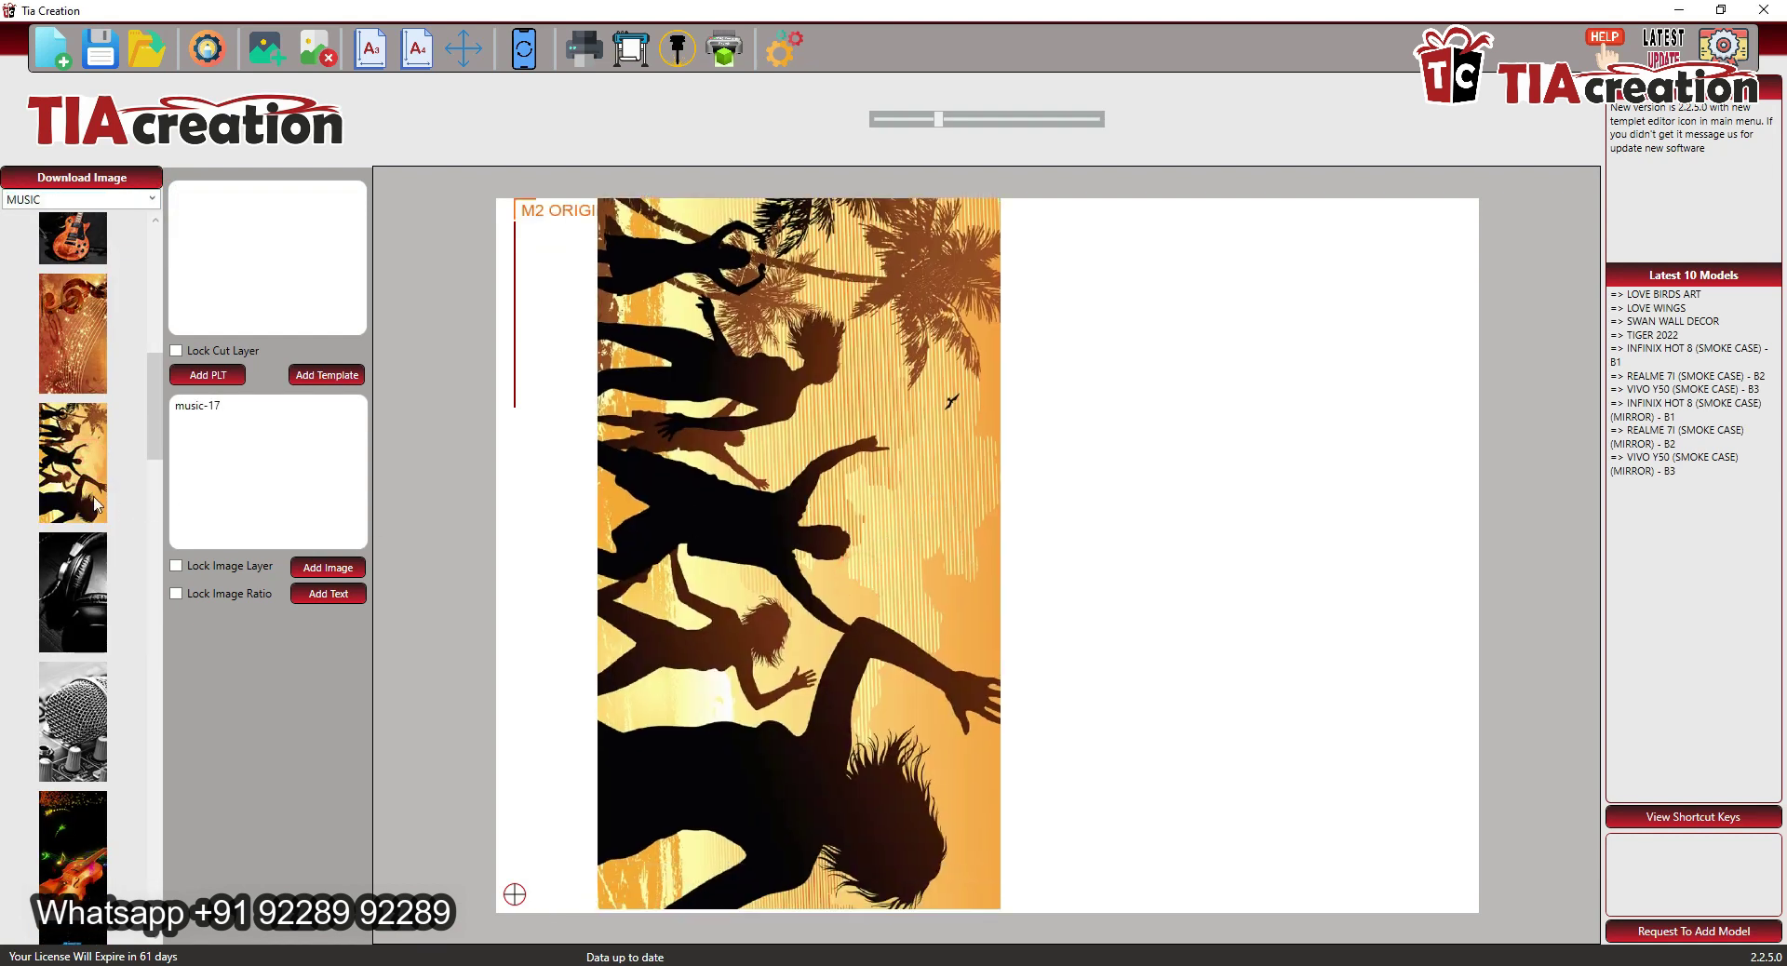
{"action": "right_click", "coordinate": [765, 446]}
{"action": "left_click", "coordinate": [742, 461]}
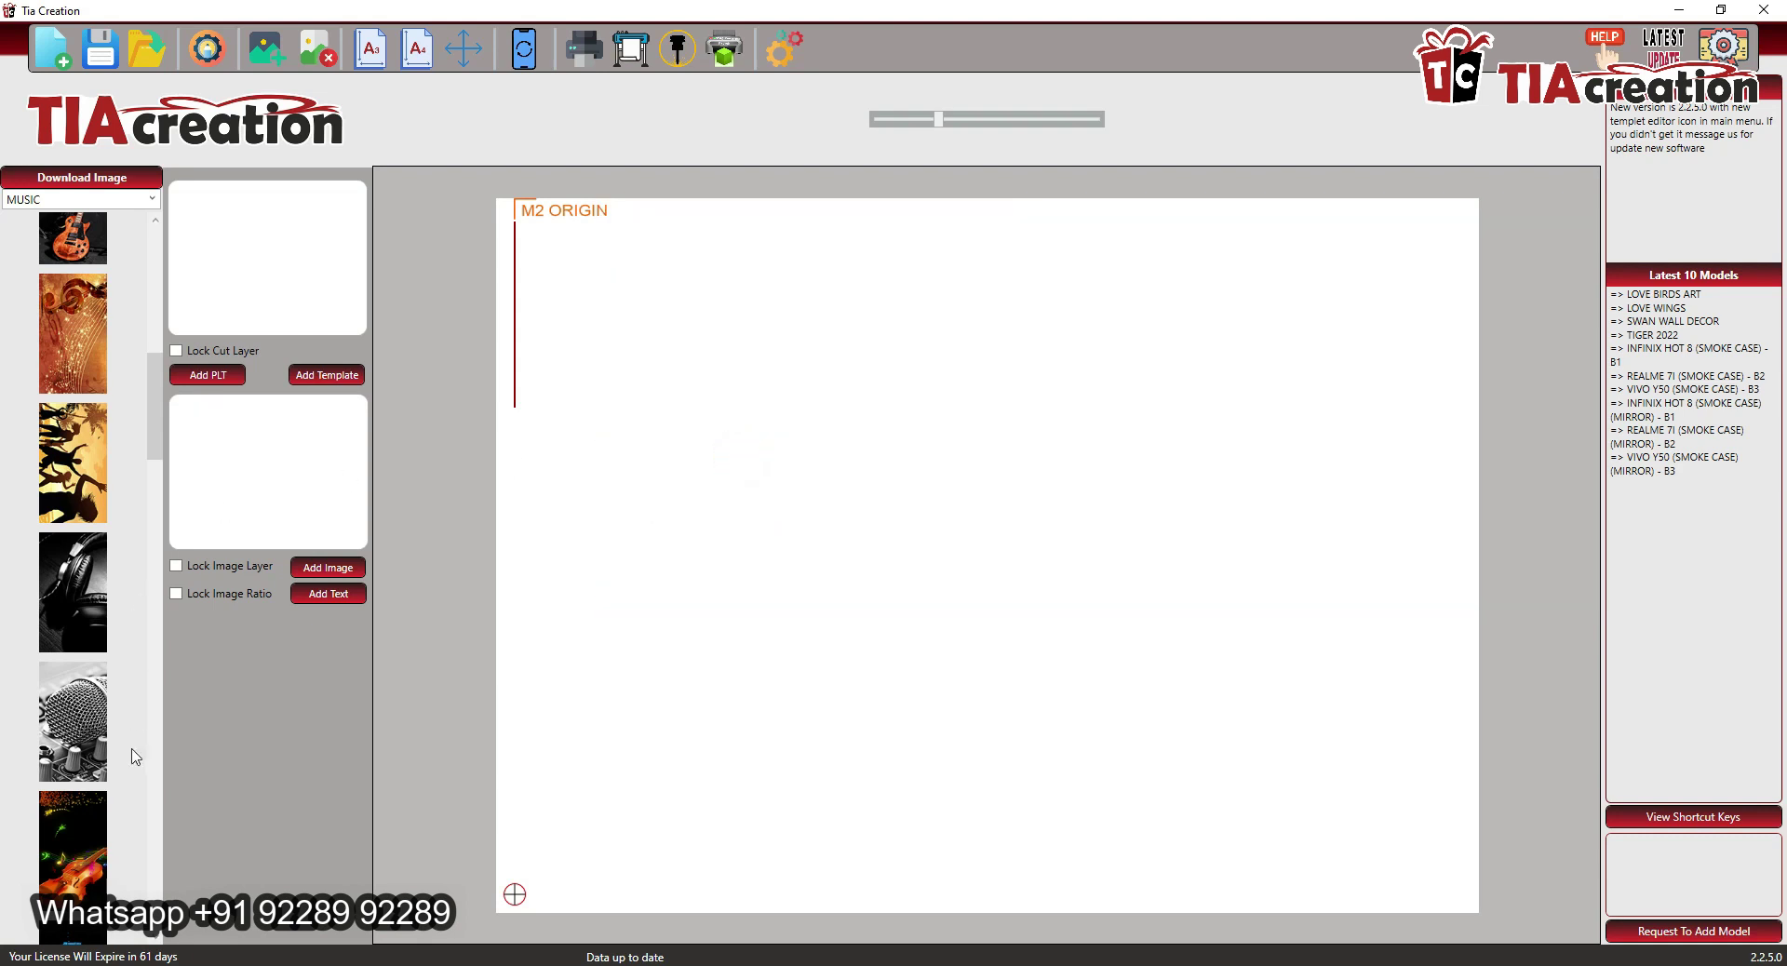
- Place the black-and-white microphone image from the MUSIC category on the canvas and delete it again
{"action": "left_click", "coordinate": [78, 709]}
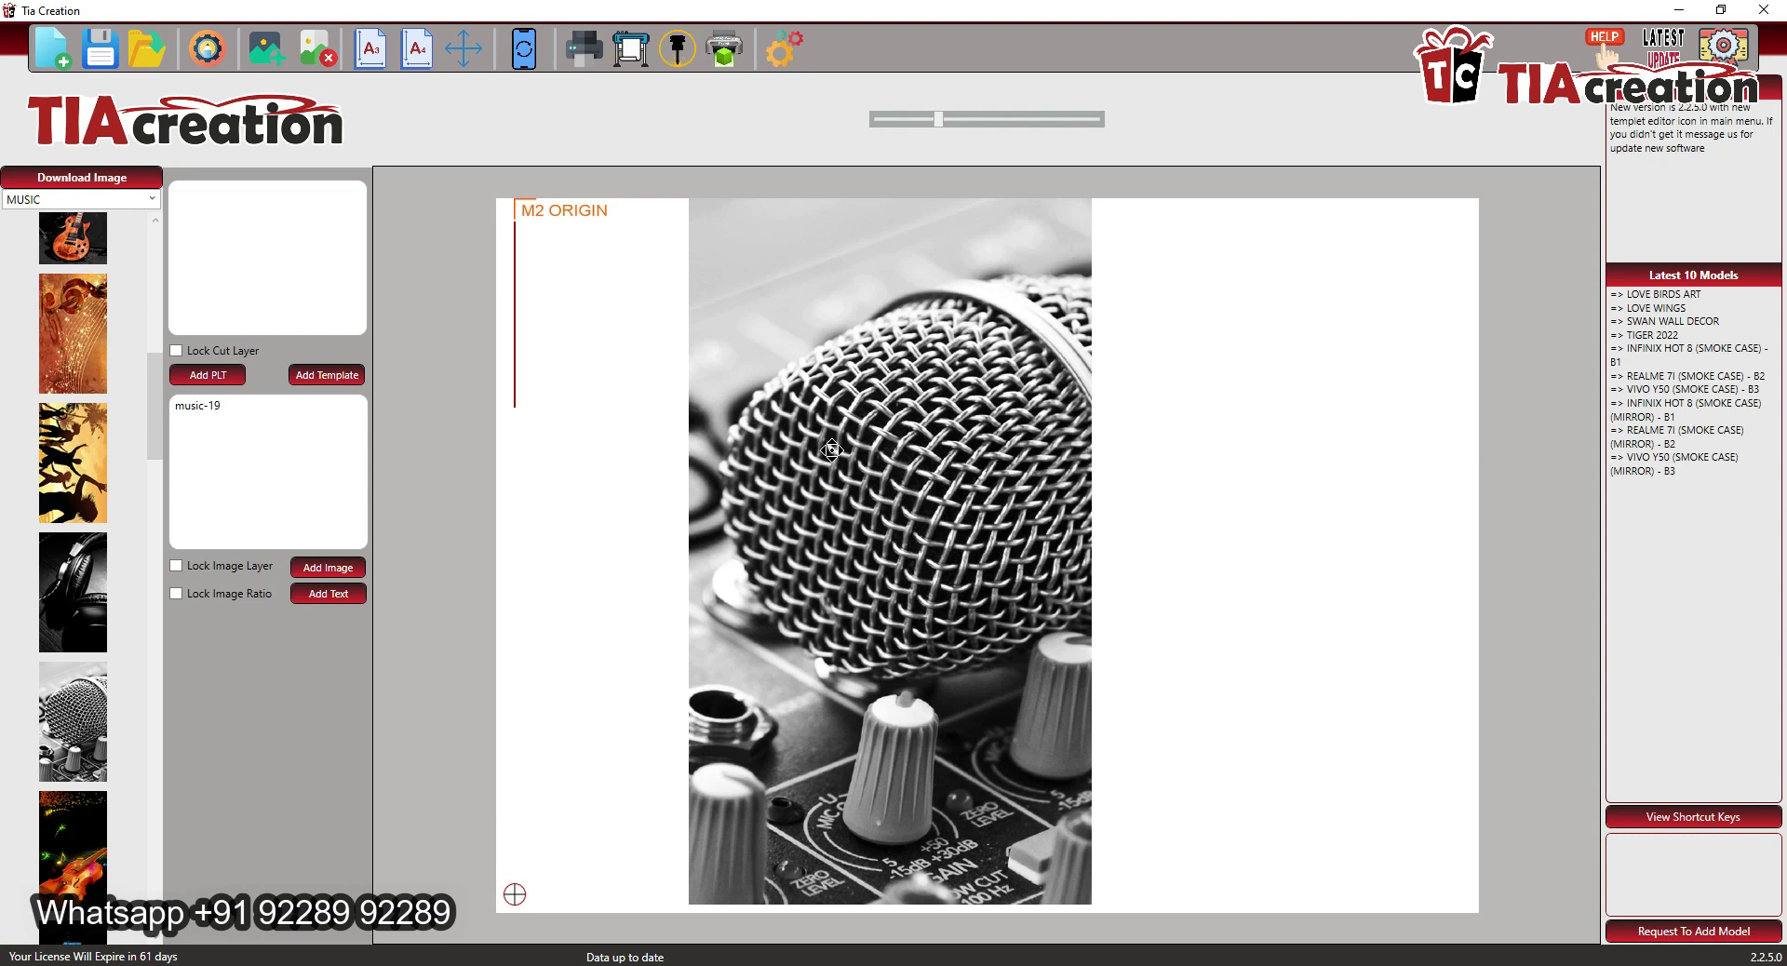
{"action": "right_click", "coordinate": [831, 450]}
{"action": "left_click", "coordinate": [763, 462]}
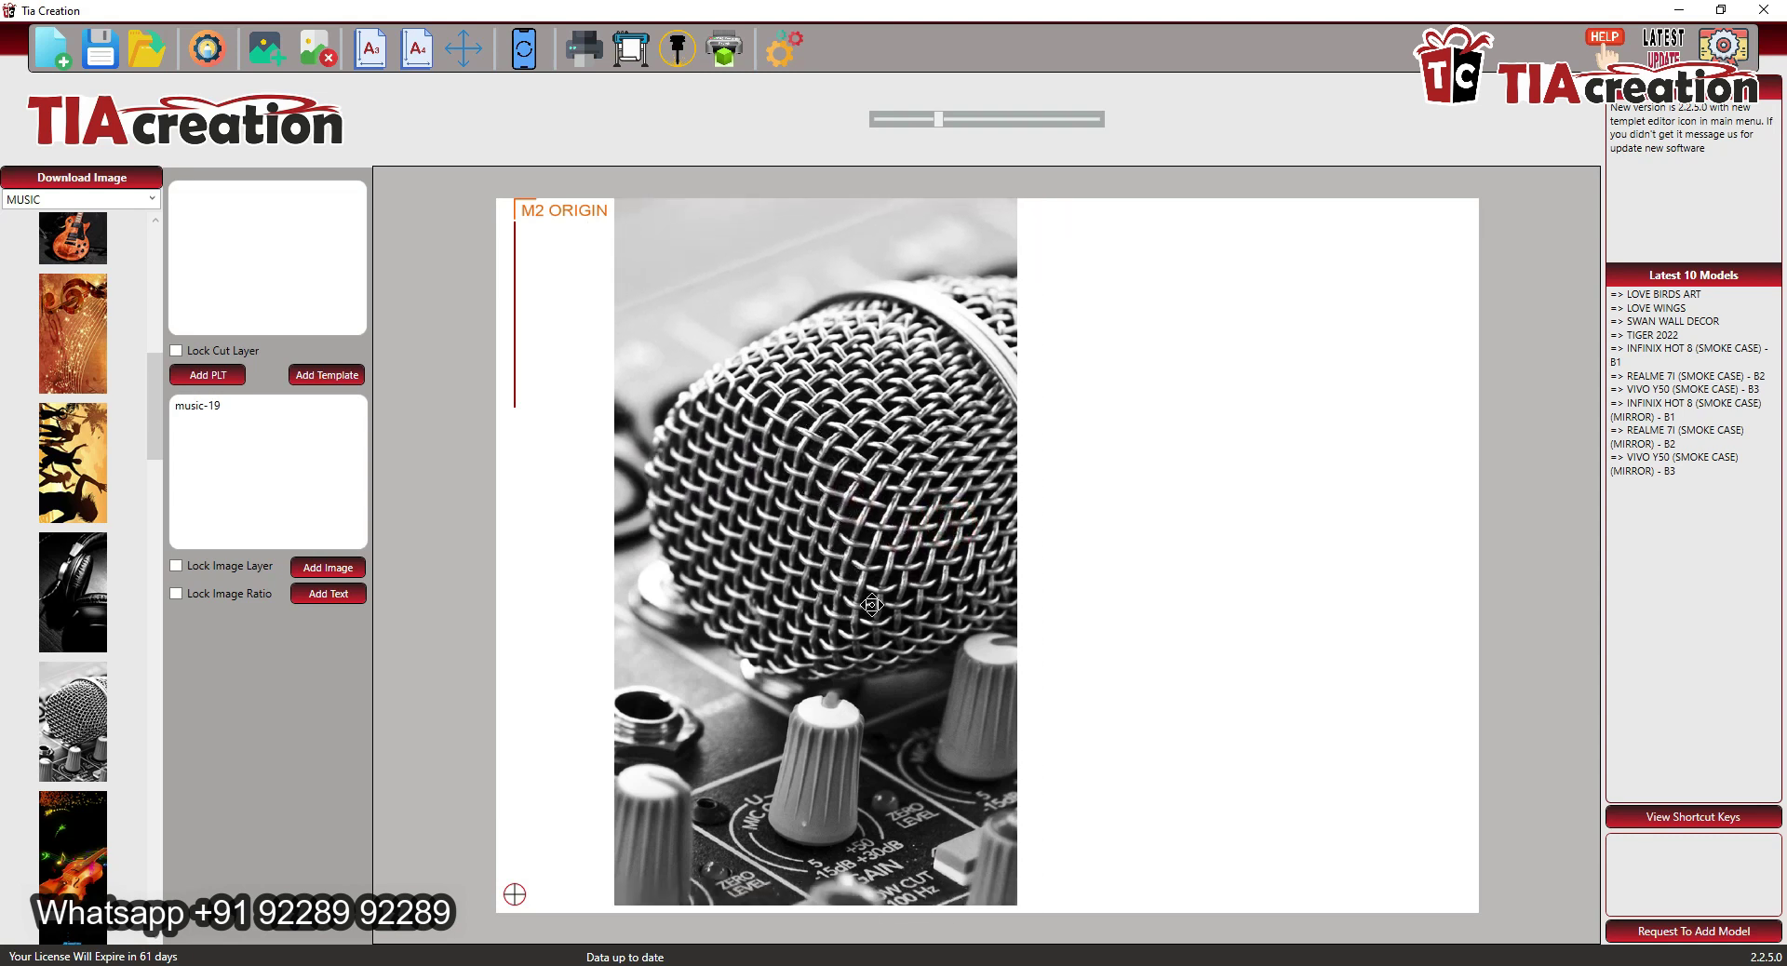
{"action": "right_click", "coordinate": [794, 525]}
{"action": "left_click", "coordinate": [756, 532]}
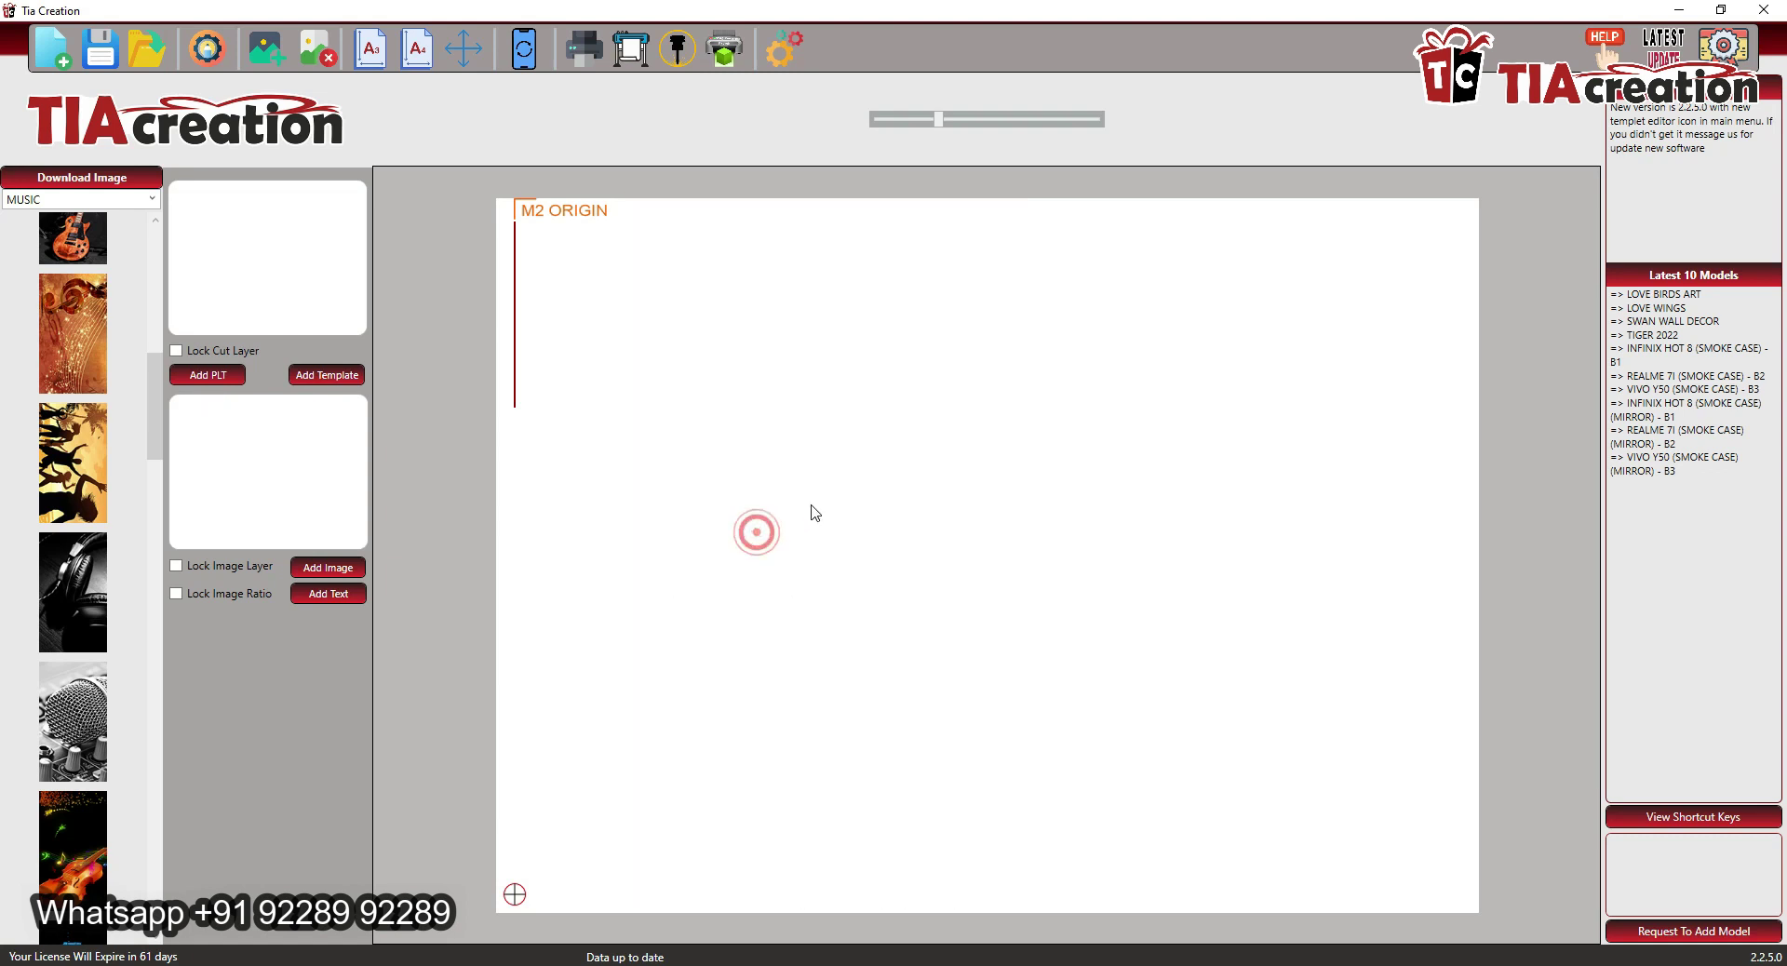
- Switch the image category to ENGRAVE IMAGES and place the Ganesha image on the canvas
{"action": "left_click", "coordinate": [153, 199]}
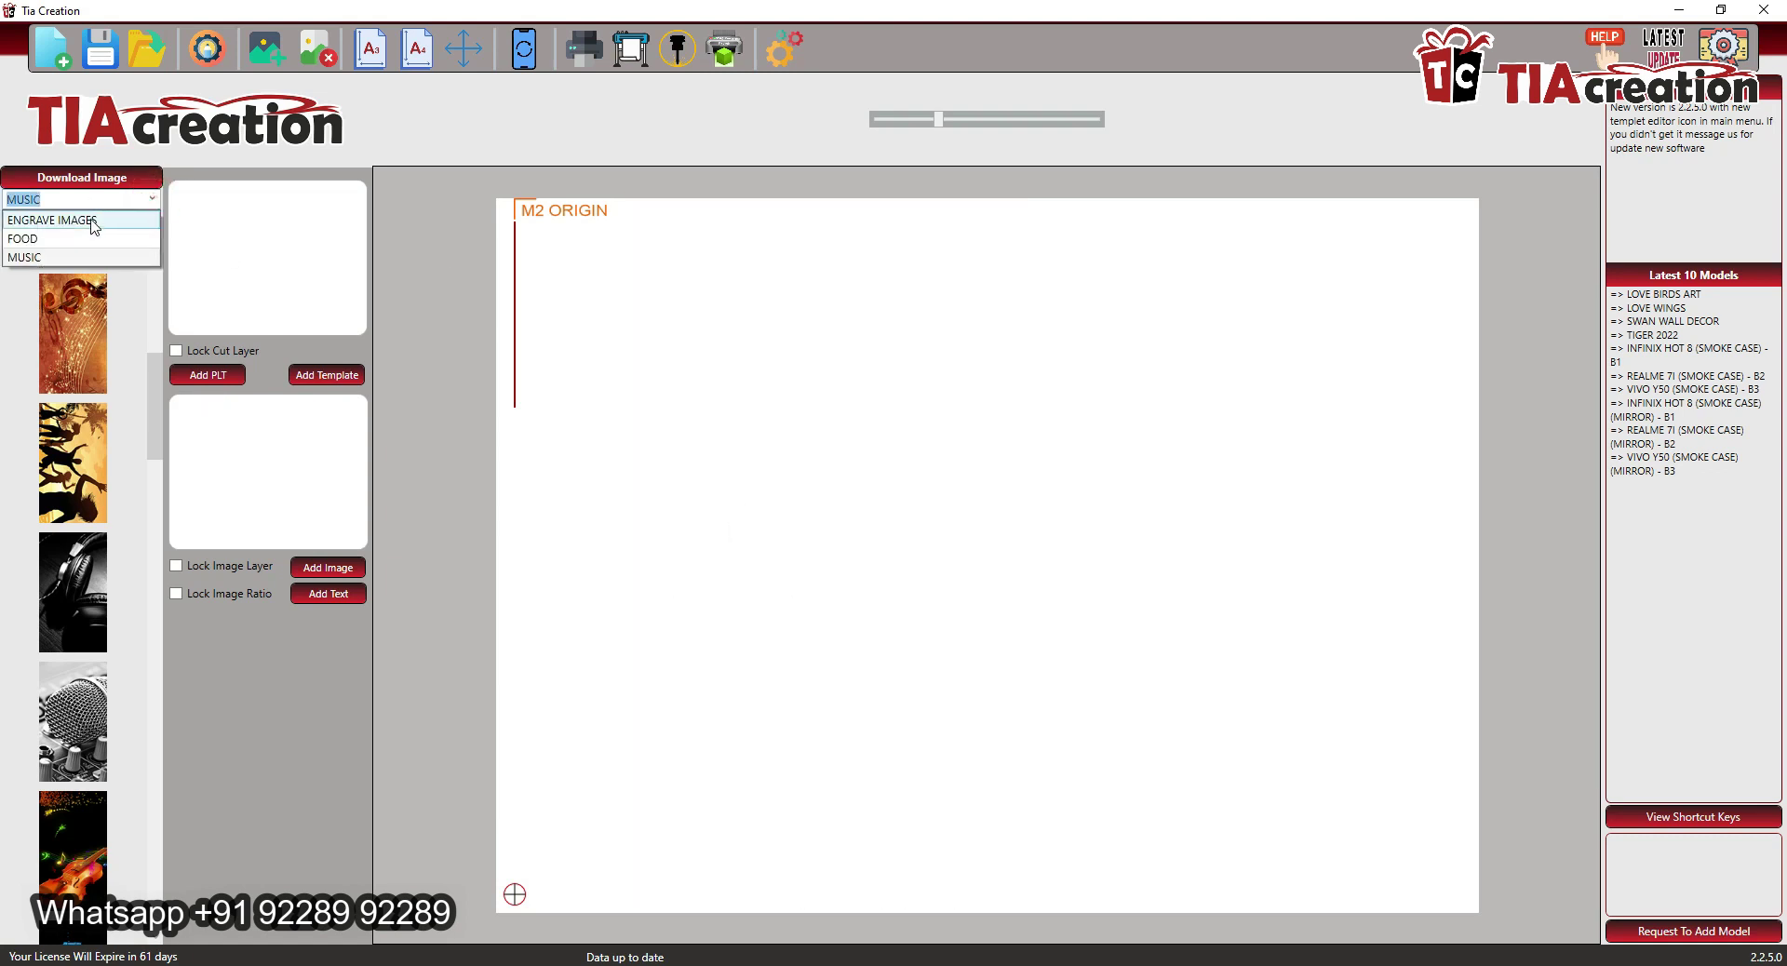
{"action": "left_click", "coordinate": [94, 222]}
{"action": "left_click_drag", "start_coordinate": [156, 245], "coordinate": [127, 799]}
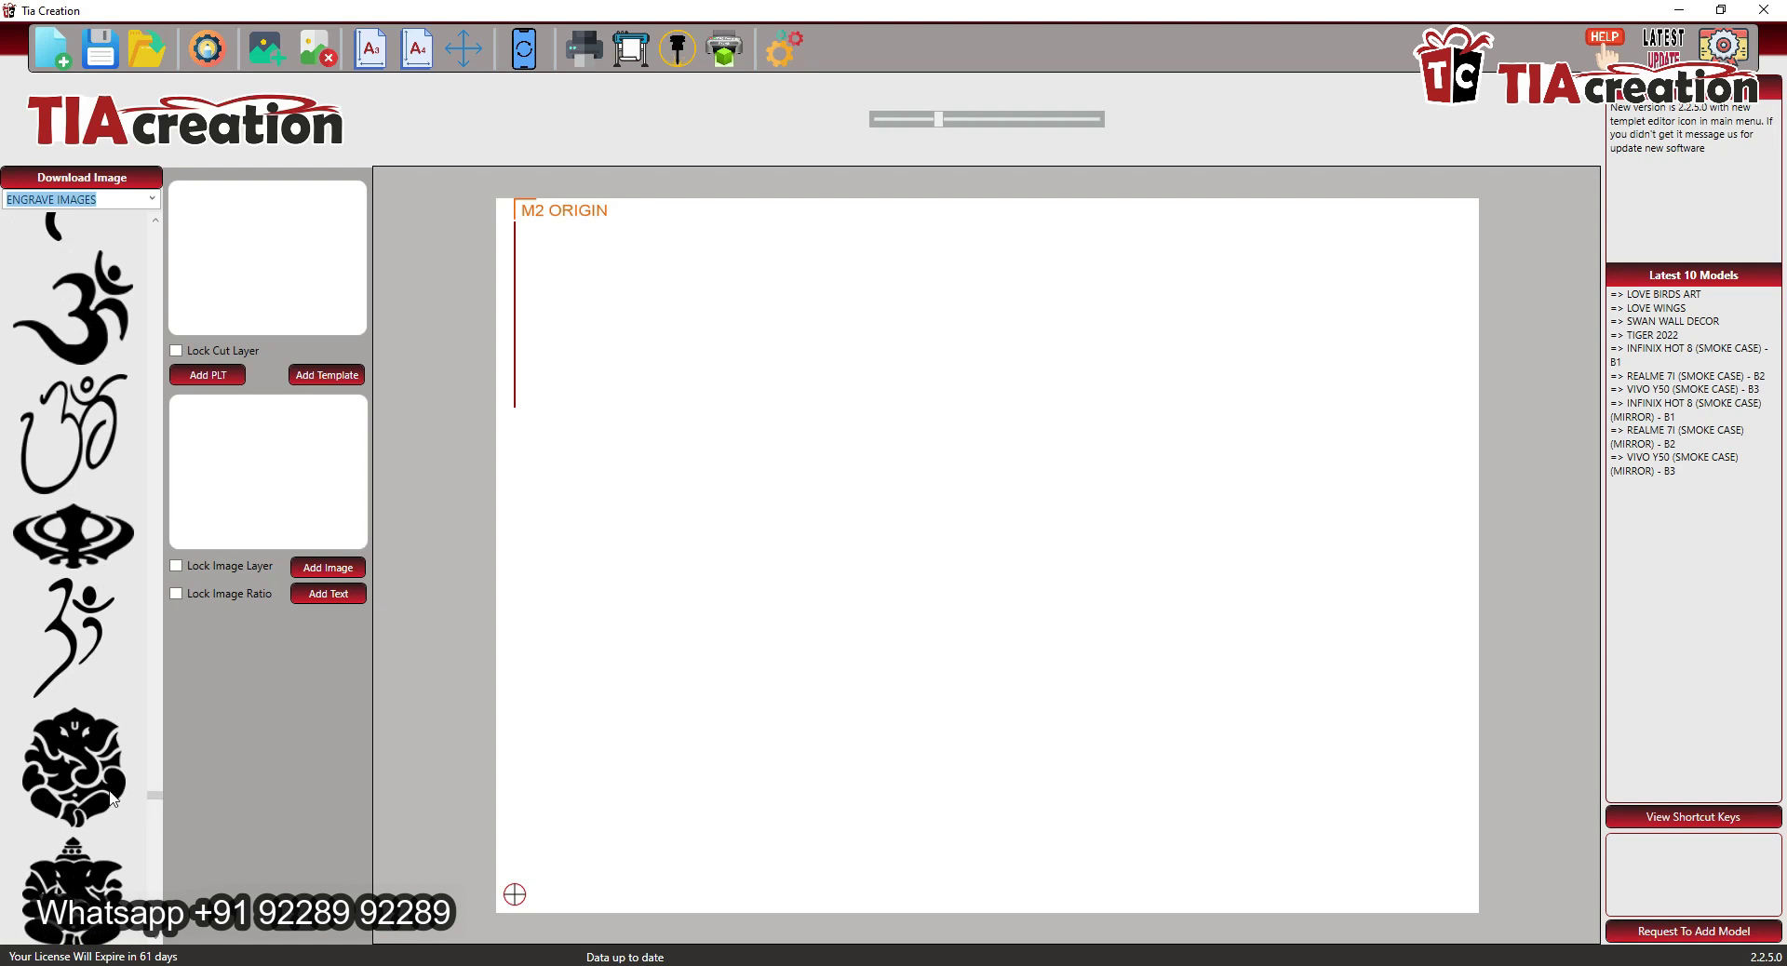
{"action": "left_click", "coordinate": [89, 772]}
{"action": "left_click", "coordinate": [982, 637]}
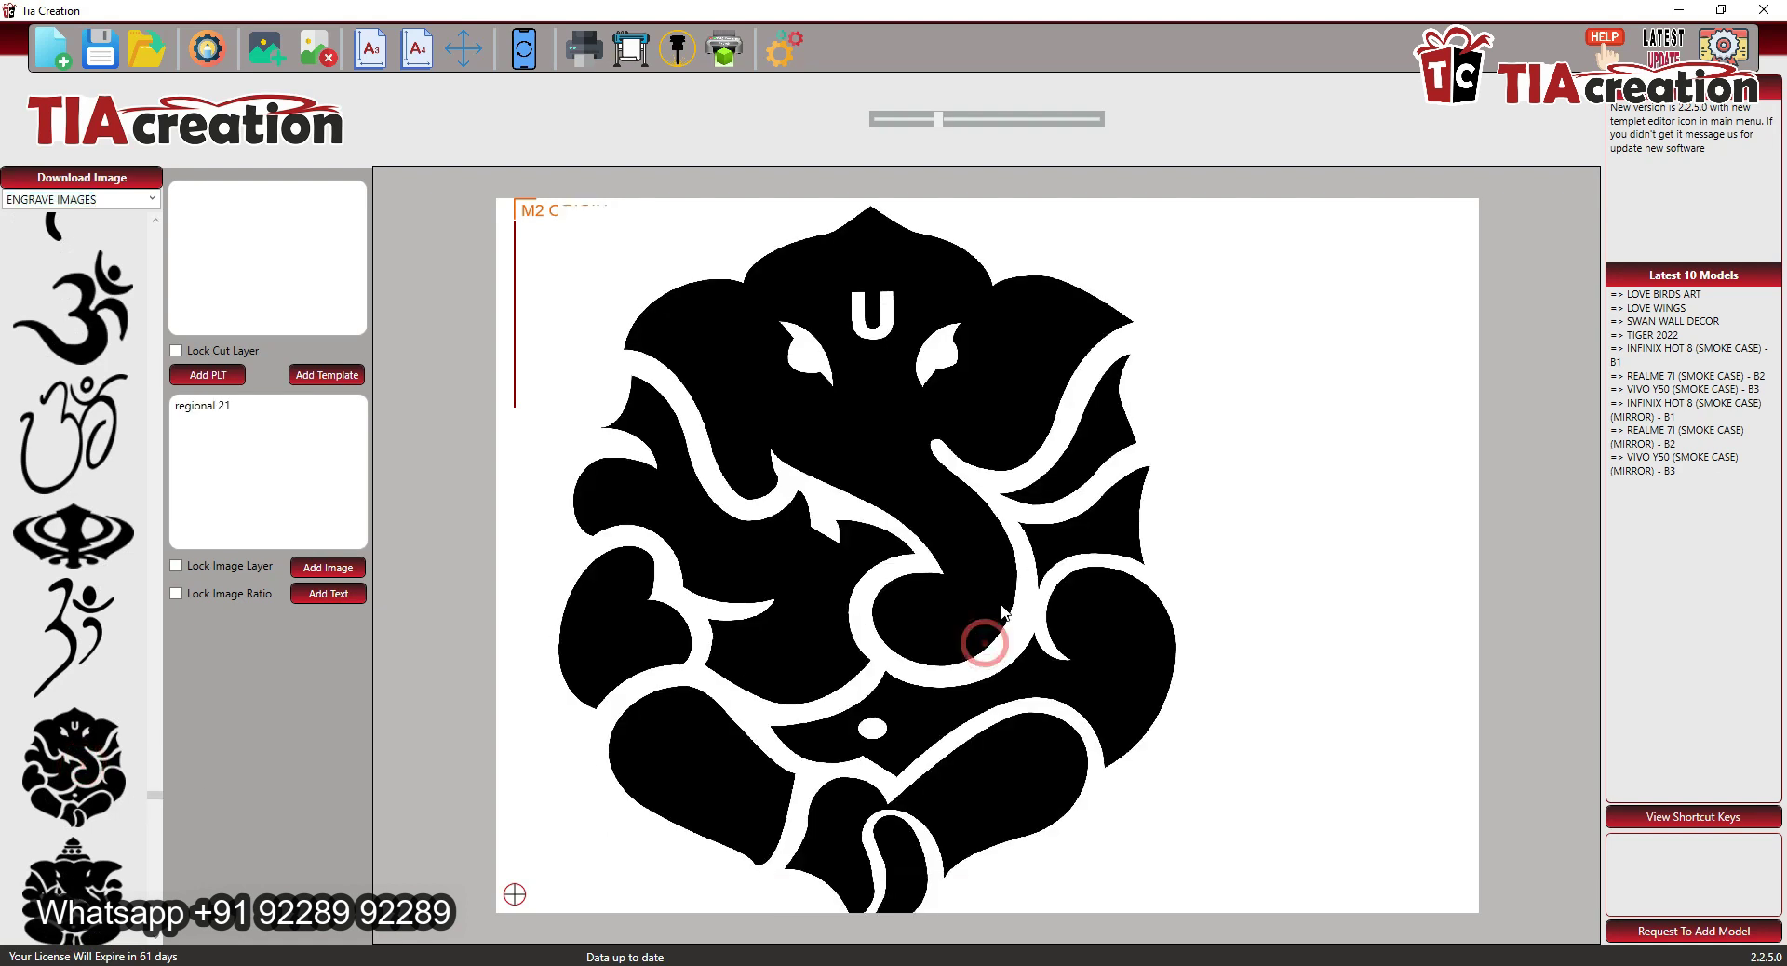
{"action": "right_click", "coordinate": [933, 457]}
{"action": "left_click", "coordinate": [872, 465]}
- Open the template selection and filter it to the DECALS AND SHAPE category with the DECALS group
{"action": "left_click", "coordinate": [326, 374]}
{"action": "left_click", "coordinate": [640, 260]}
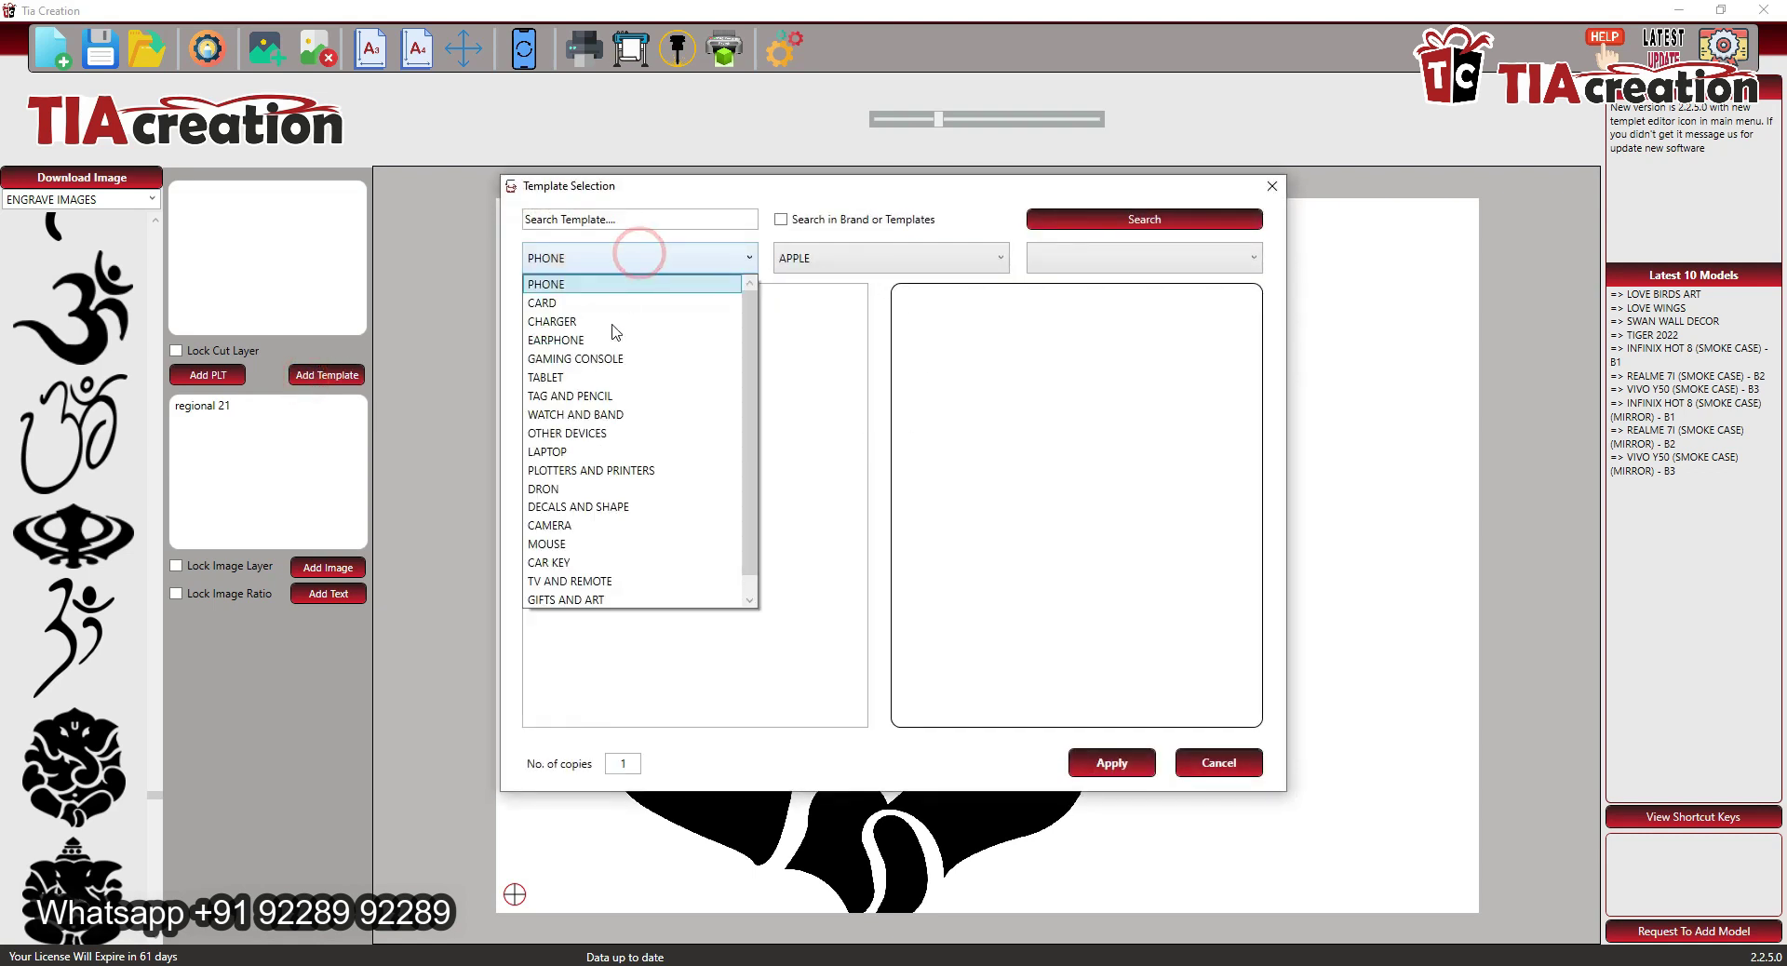
{"action": "left_click", "coordinate": [619, 504]}
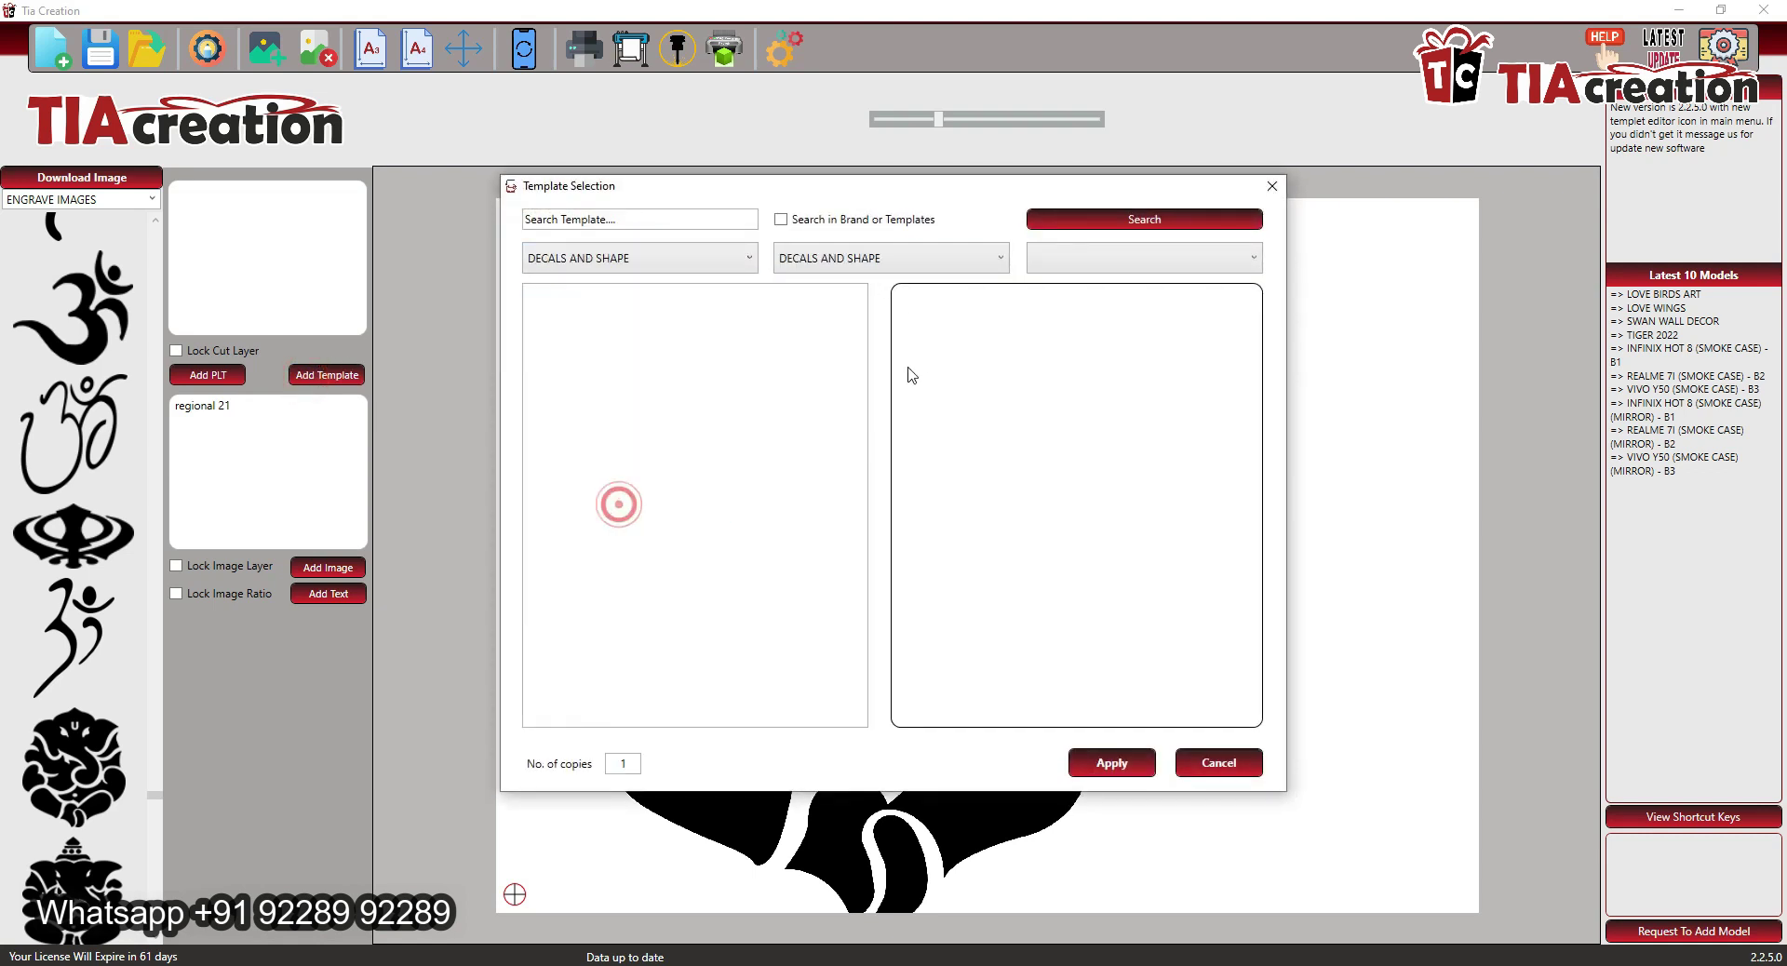
{"action": "left_click", "coordinate": [1051, 259]}
{"action": "left_click", "coordinate": [1059, 285]}
- Preview various decal templates, including MAN 2, REGIONAL 9 and LOVE 1, and leave the template selection without applying any
{"action": "left_click", "coordinate": [618, 368]}
{"action": "left_click", "coordinate": [689, 481]}
{"action": "left_click", "coordinate": [730, 666]}
{"action": "left_click", "coordinate": [724, 703]}
{"action": "key", "text": "Down"}
{"action": "key", "text": "Down"}
{"action": "key", "text": "Down"}
{"action": "key", "text": "Down"}
{"action": "key", "text": "Down"}
{"action": "key", "text": "Down"}
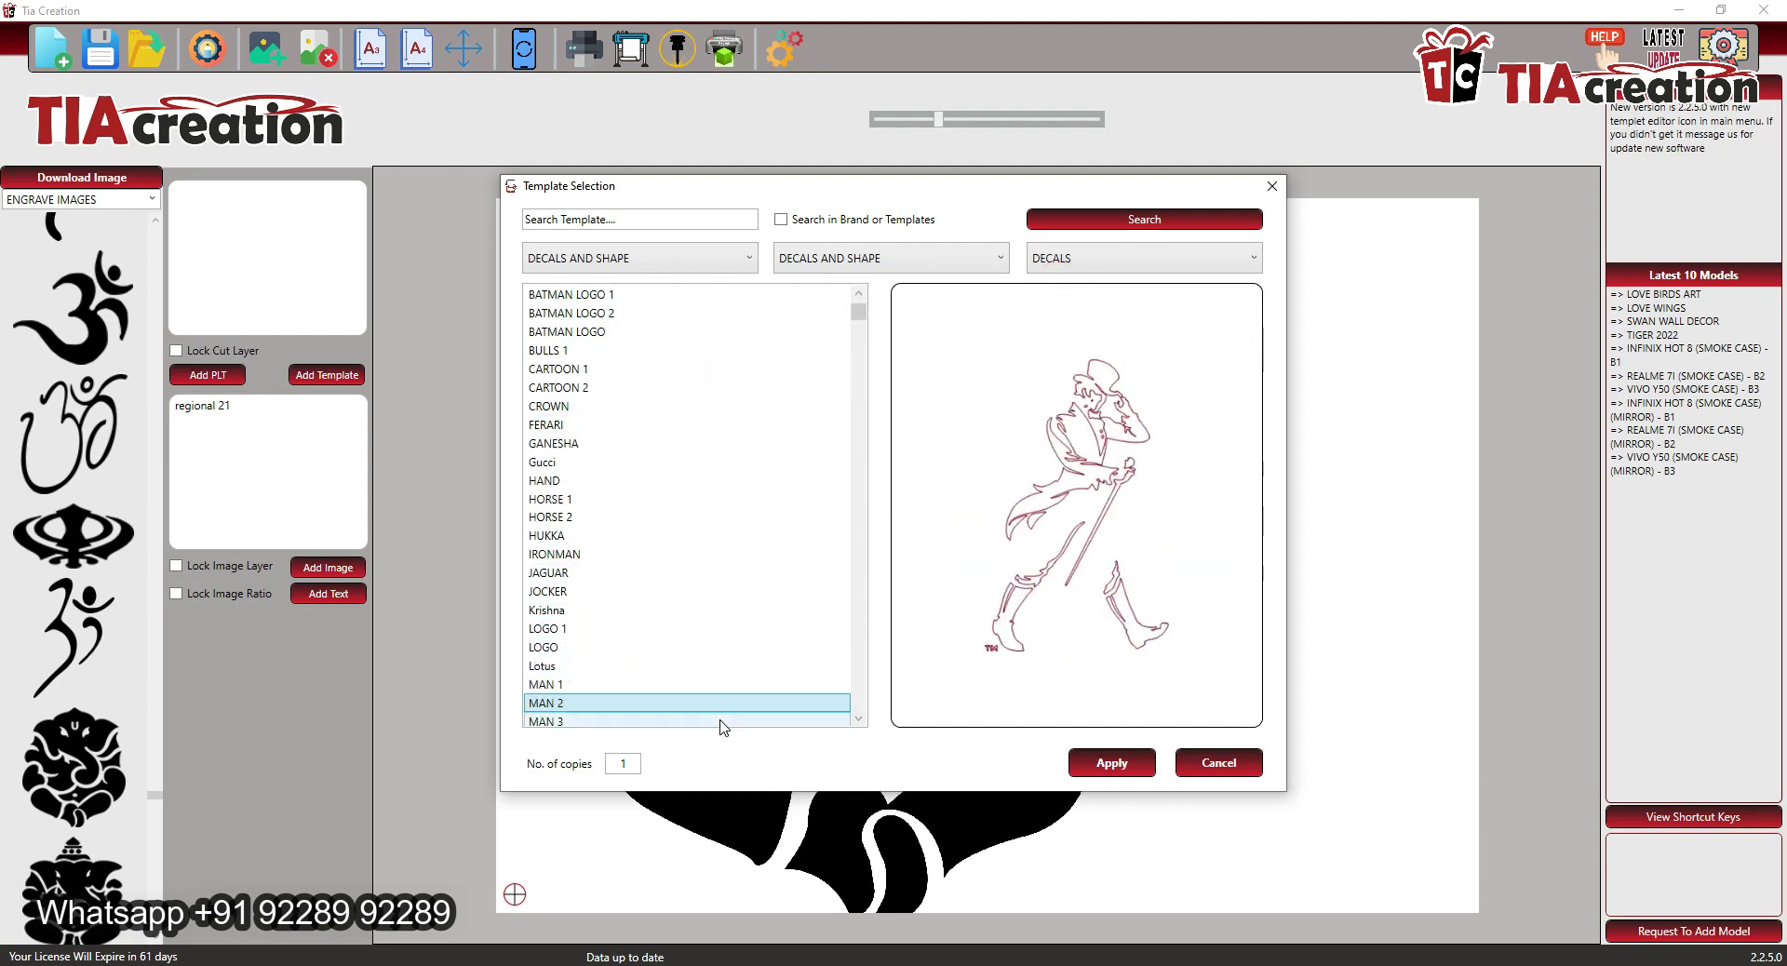
{"action": "scroll", "coordinate": [704, 604], "scroll_direction": "down", "scroll_amount": 20}
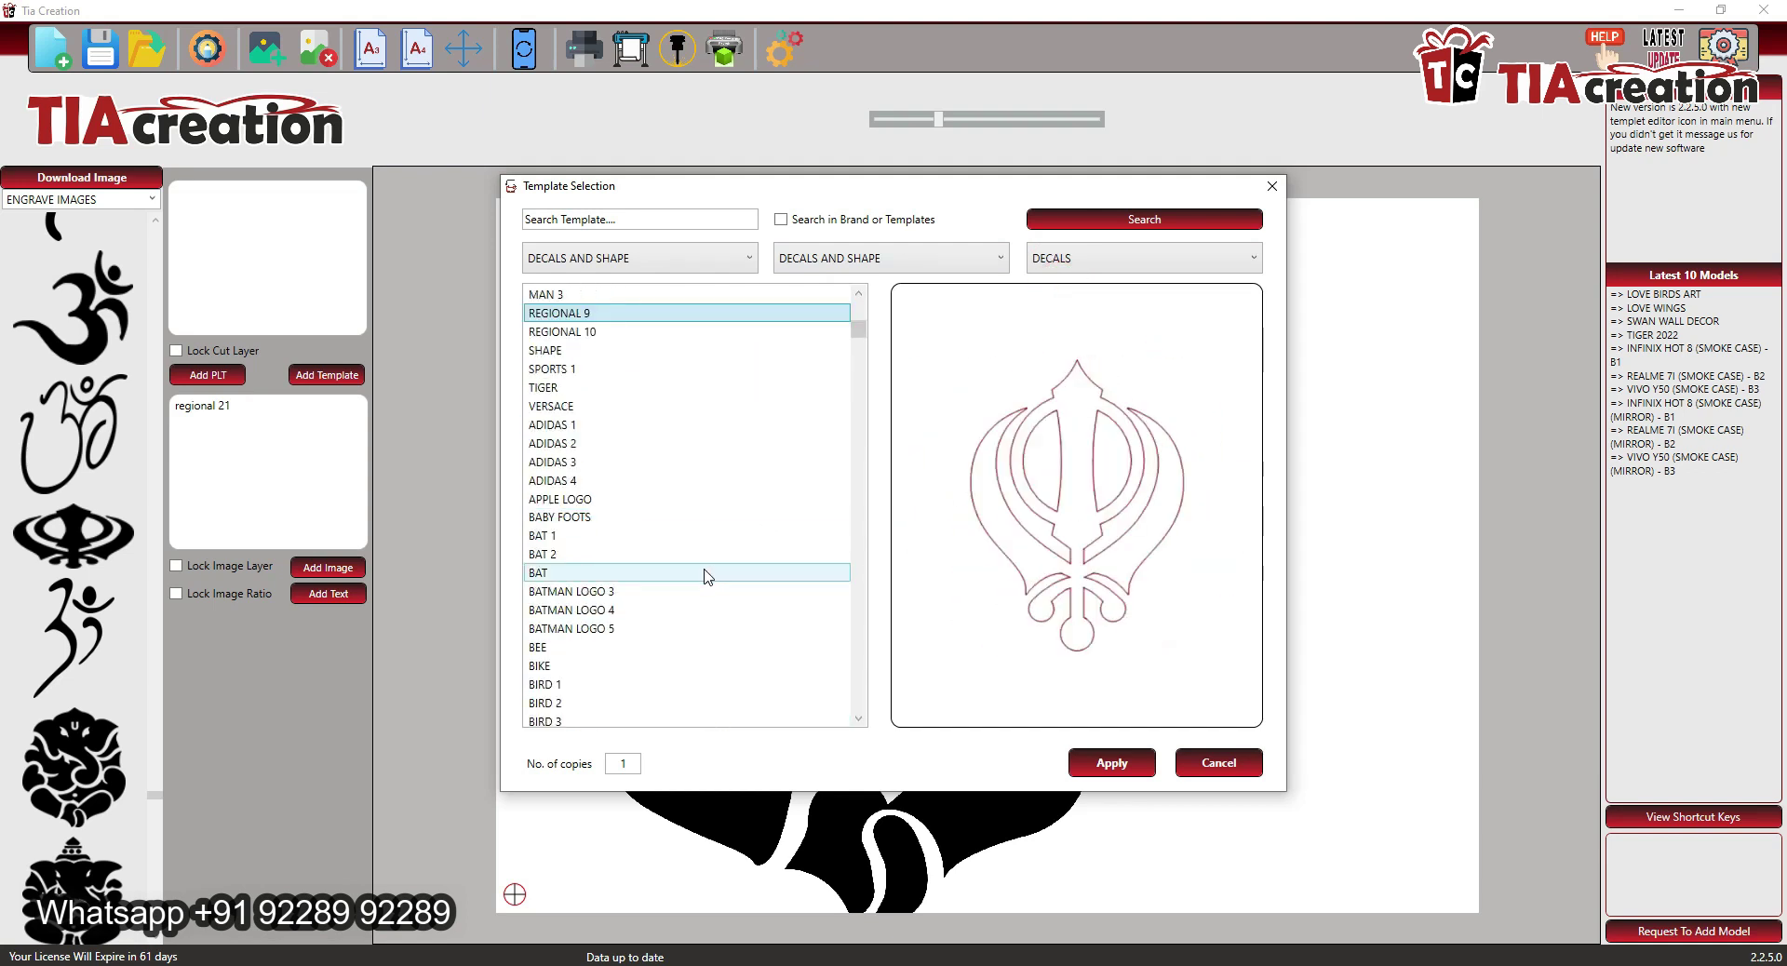
{"action": "scroll", "coordinate": [648, 542], "scroll_direction": "down", "scroll_amount": 6}
{"action": "left_click", "coordinate": [646, 535]}
{"action": "left_click", "coordinate": [645, 665]}
{"action": "left_click", "coordinate": [646, 703]}
{"action": "left_click", "coordinate": [642, 574]}
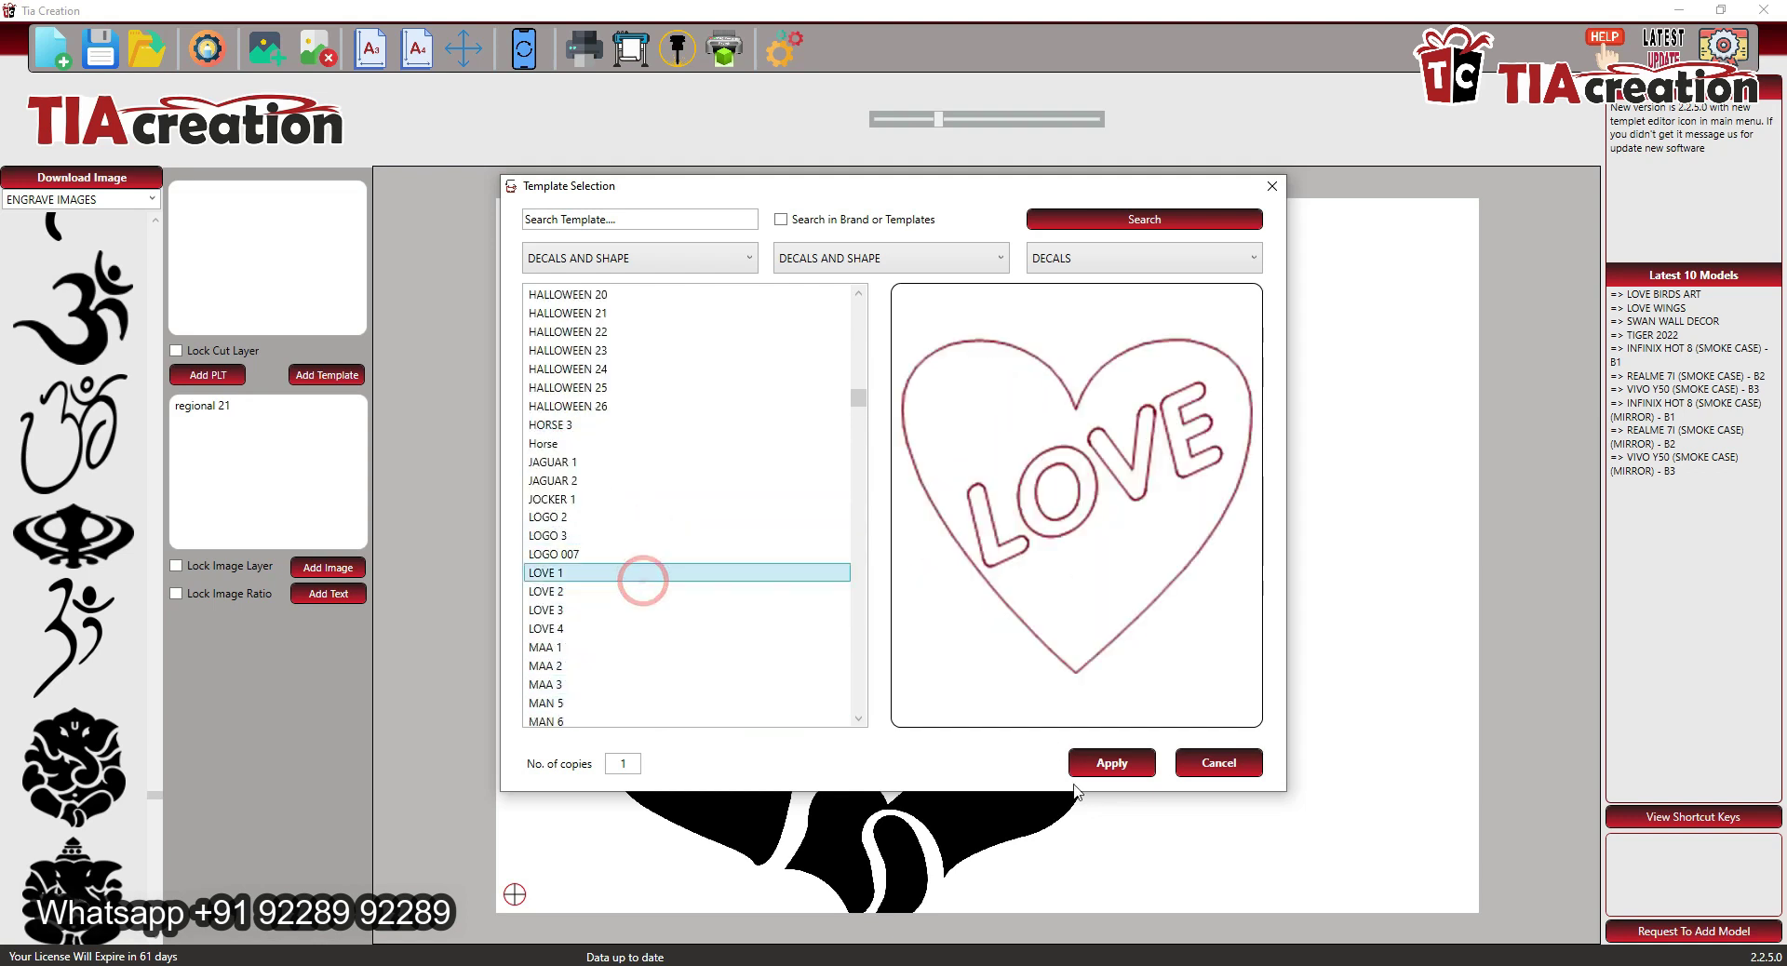
{"action": "left_click", "coordinate": [1219, 765]}
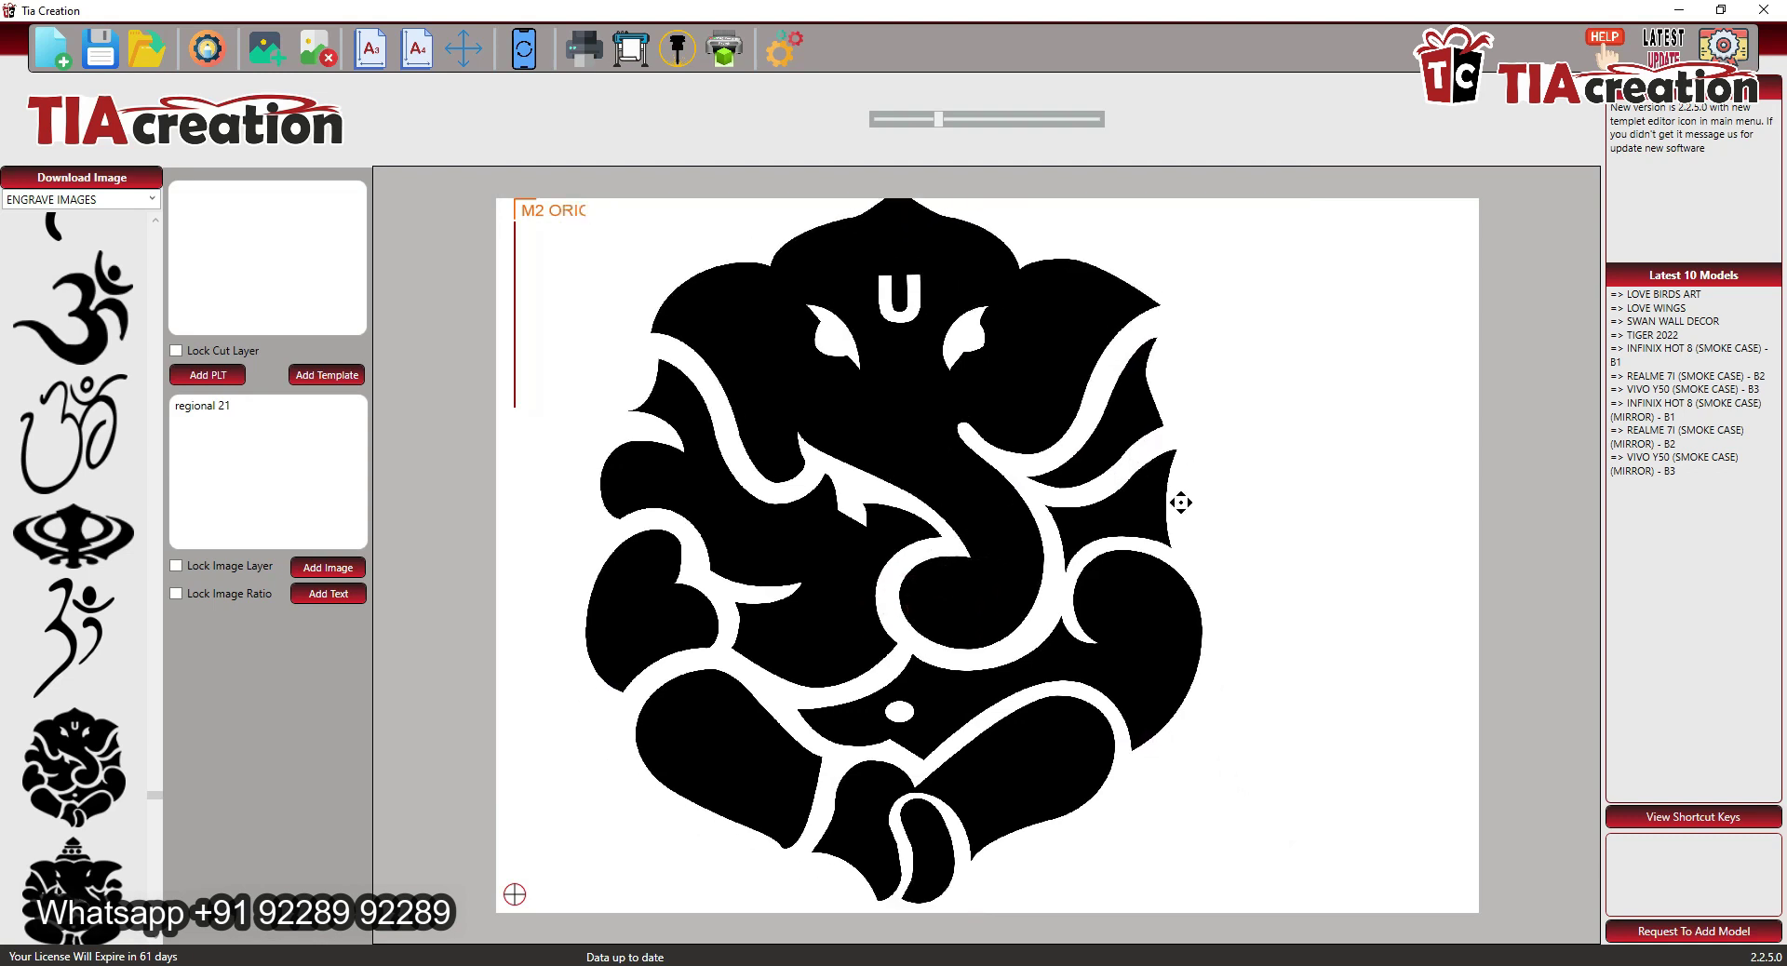
- Lock the image layer and delete the Ganesha image from the canvas
{"action": "left_click", "coordinate": [235, 570]}
{"action": "right_click", "coordinate": [980, 499]}
{"action": "left_click", "coordinate": [904, 508]}
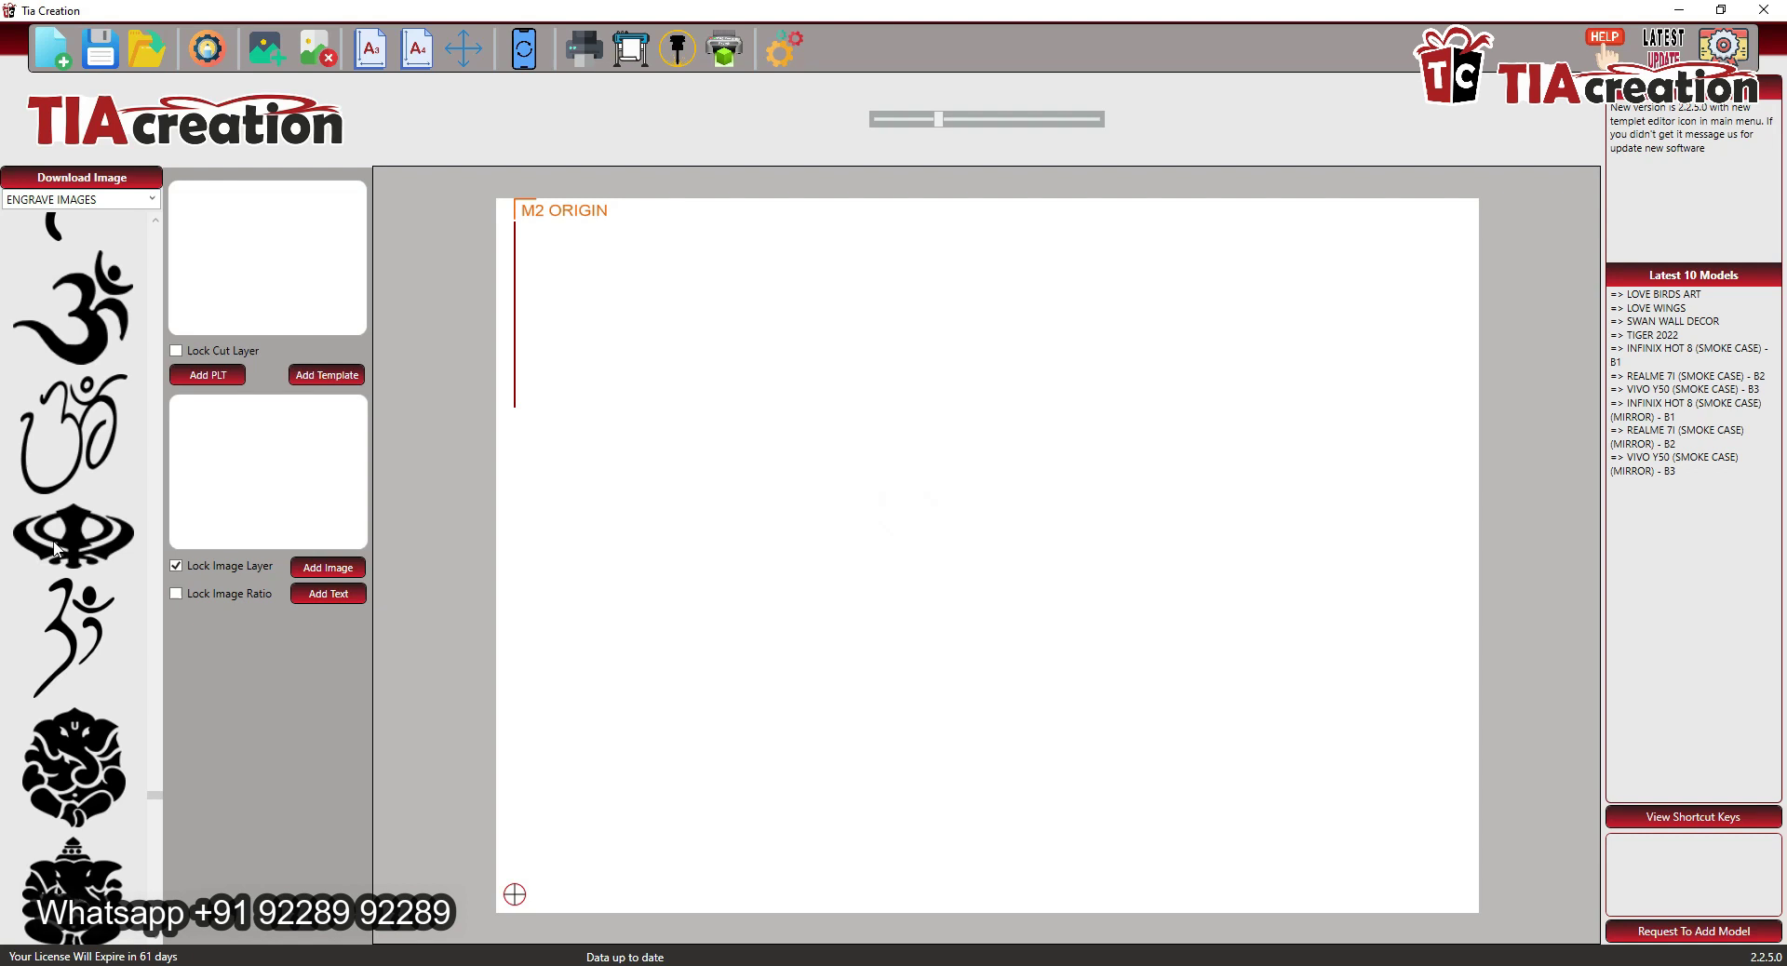
- Place the thin-stroked Om image from ENGRAVE IMAGES on the canvas and delete it again
{"action": "left_click", "coordinate": [72, 458]}
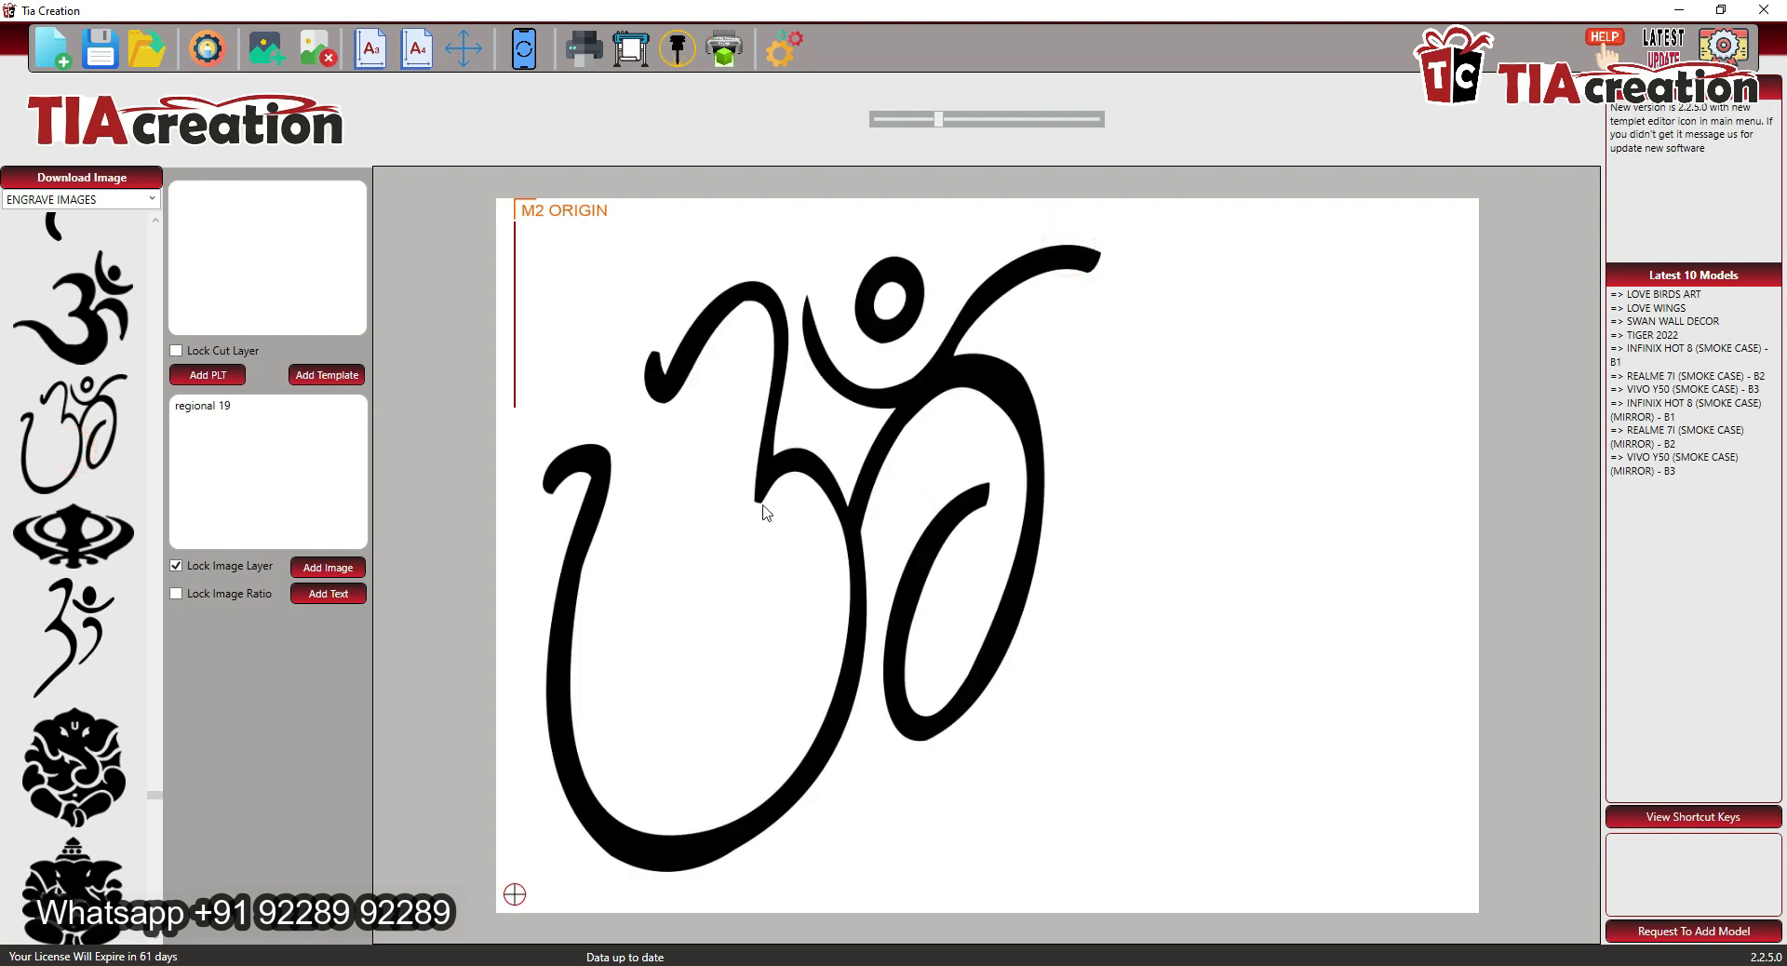
{"action": "right_click", "coordinate": [735, 461]}
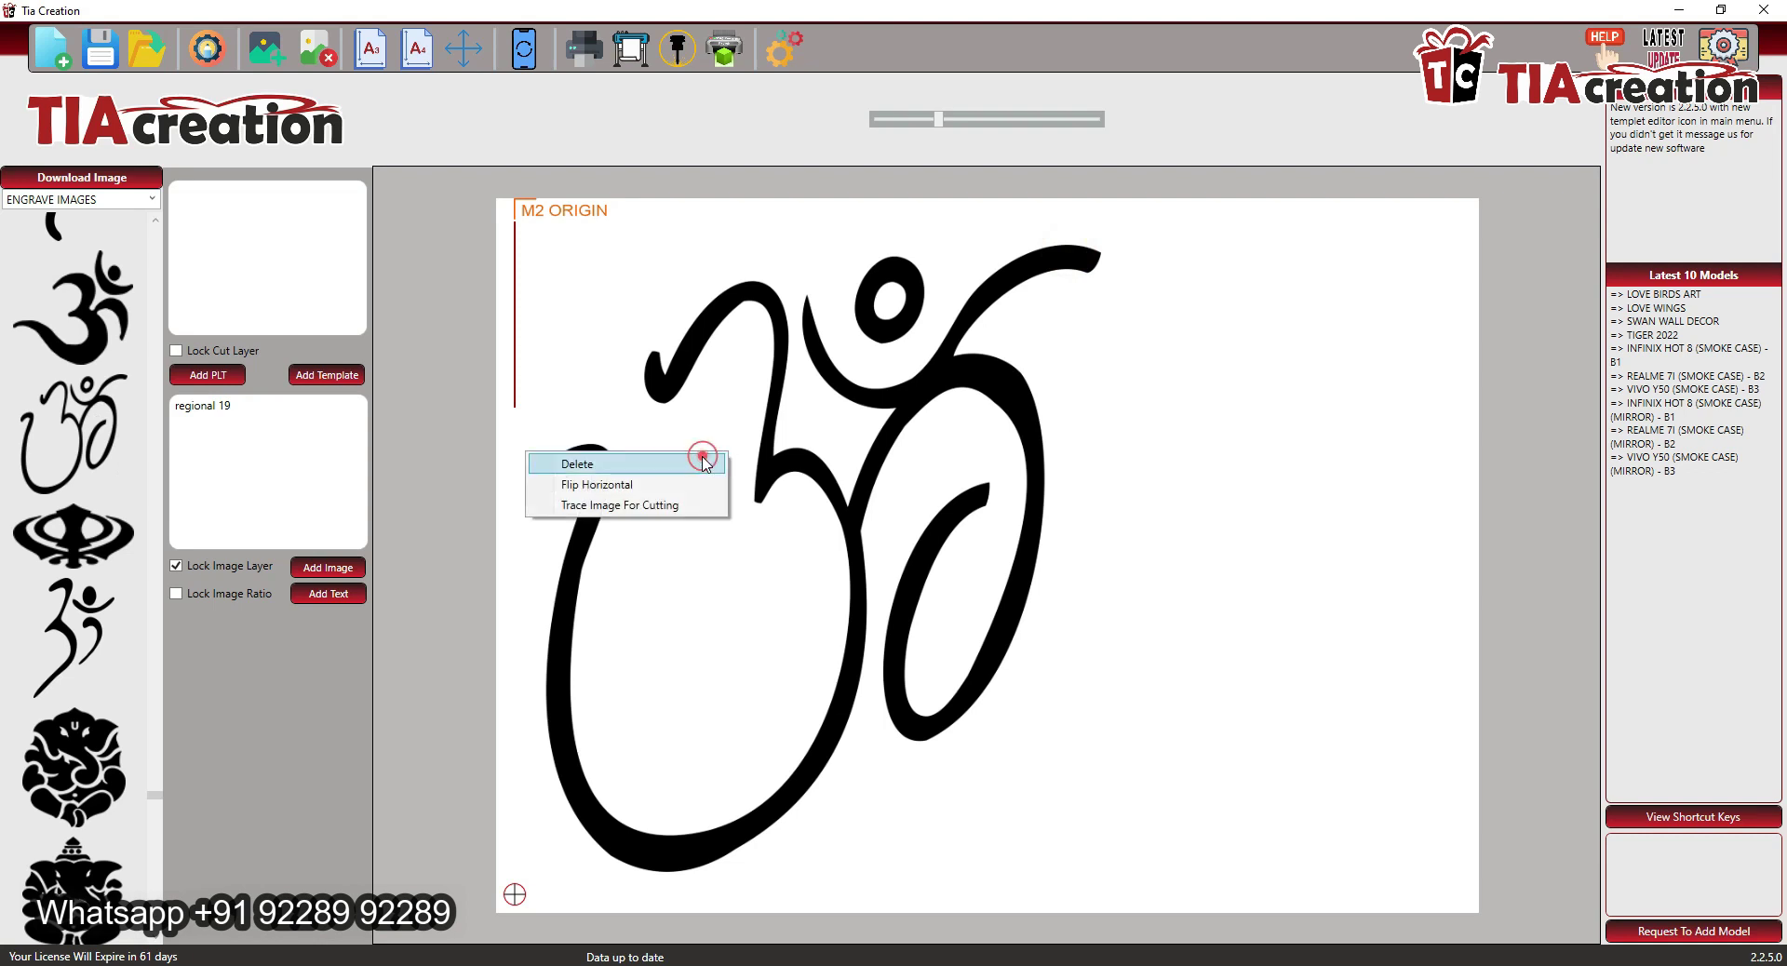
{"action": "left_click", "coordinate": [703, 459]}
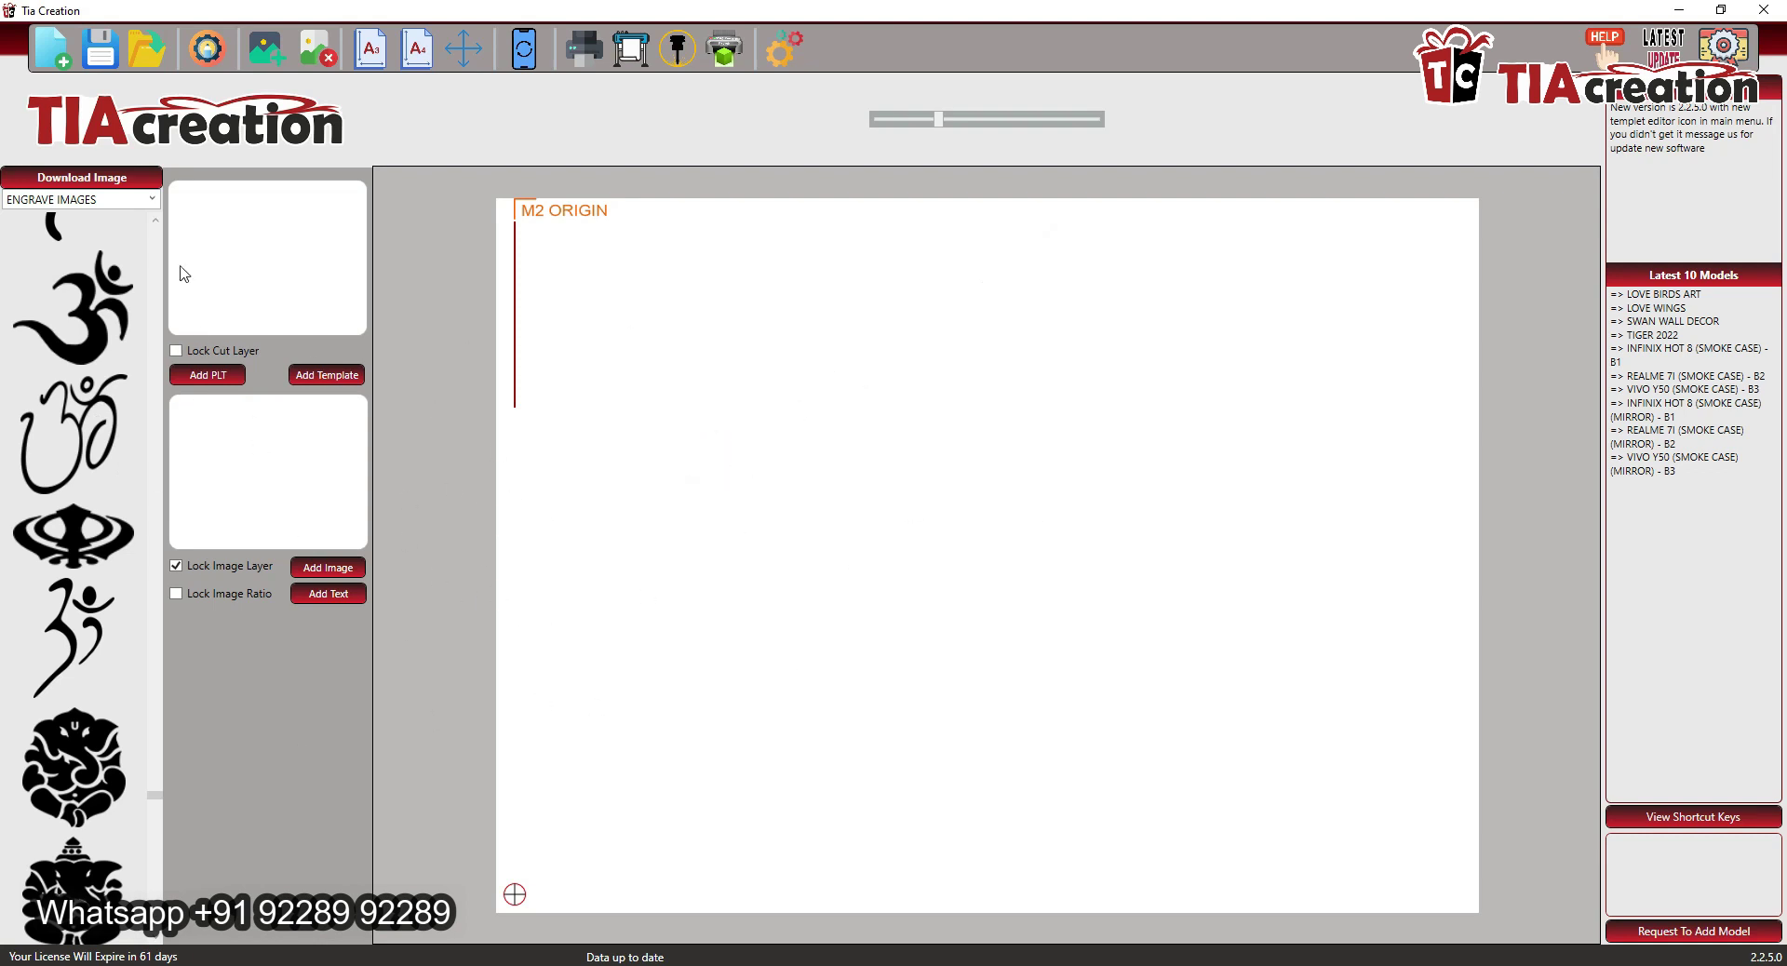
- Switch the image category to FOOD and place the beer bubbles image on the canvas
{"action": "left_click", "coordinate": [151, 199]}
{"action": "left_click", "coordinate": [538, 575]}
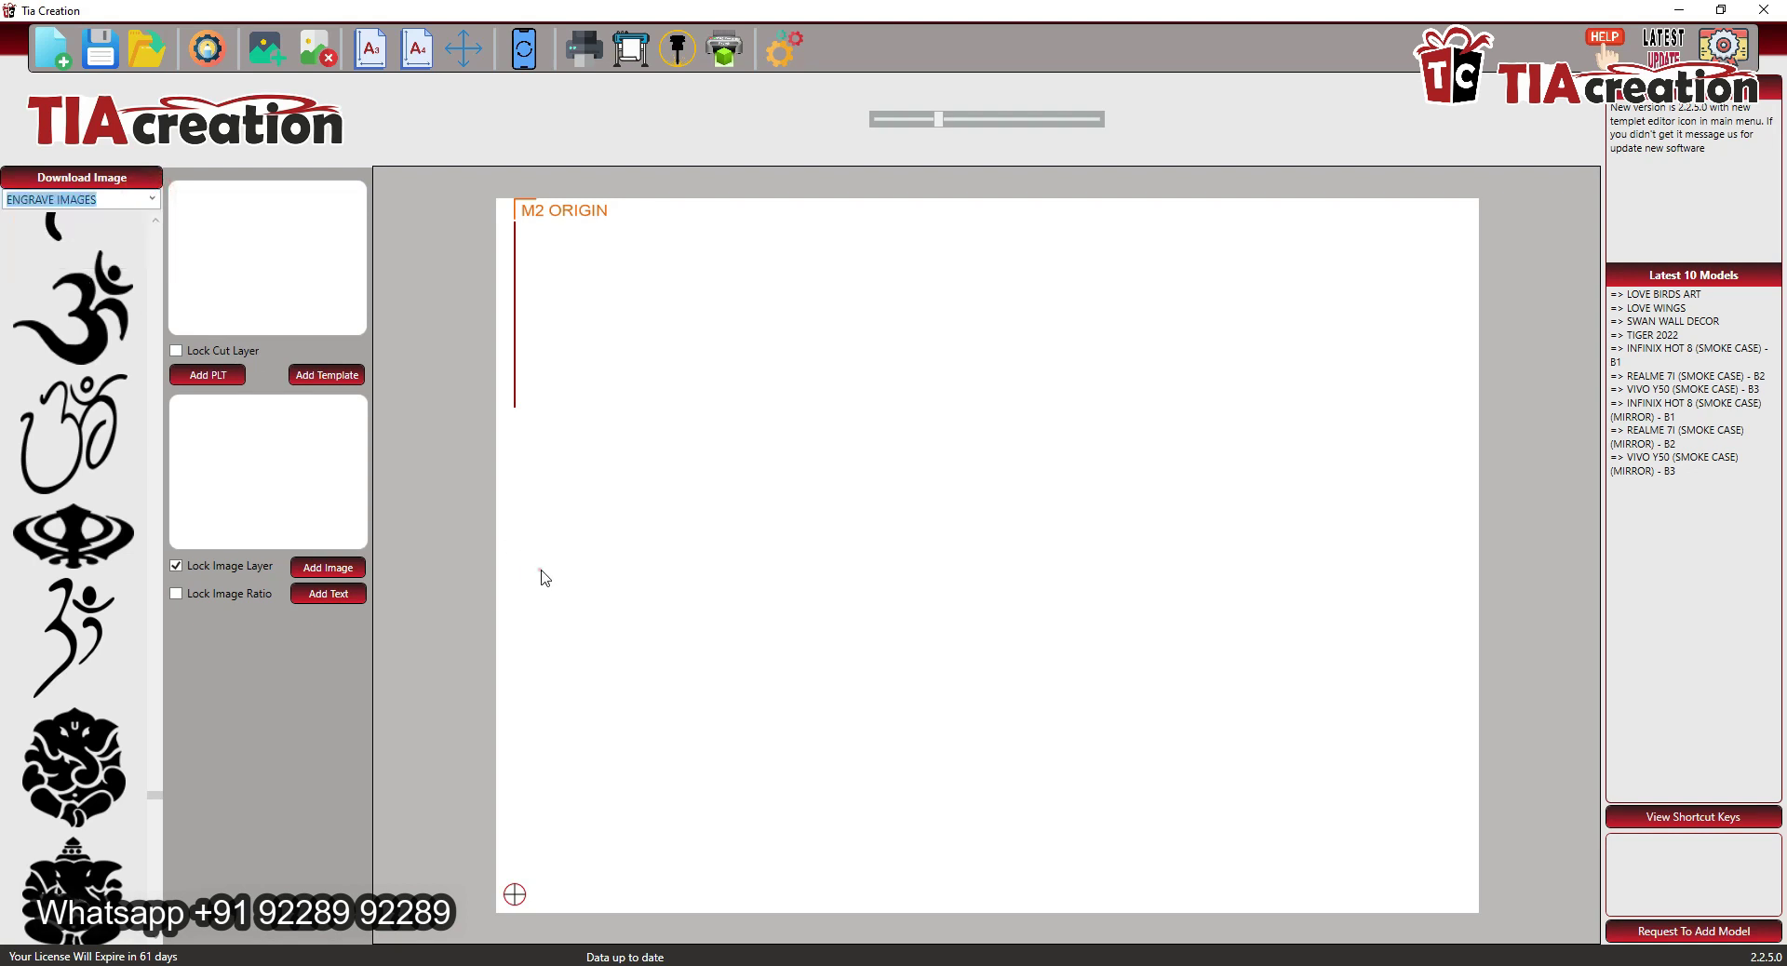
{"action": "left_click", "coordinate": [151, 199]}
{"action": "left_click", "coordinate": [56, 236]}
{"action": "left_click", "coordinate": [71, 425]}
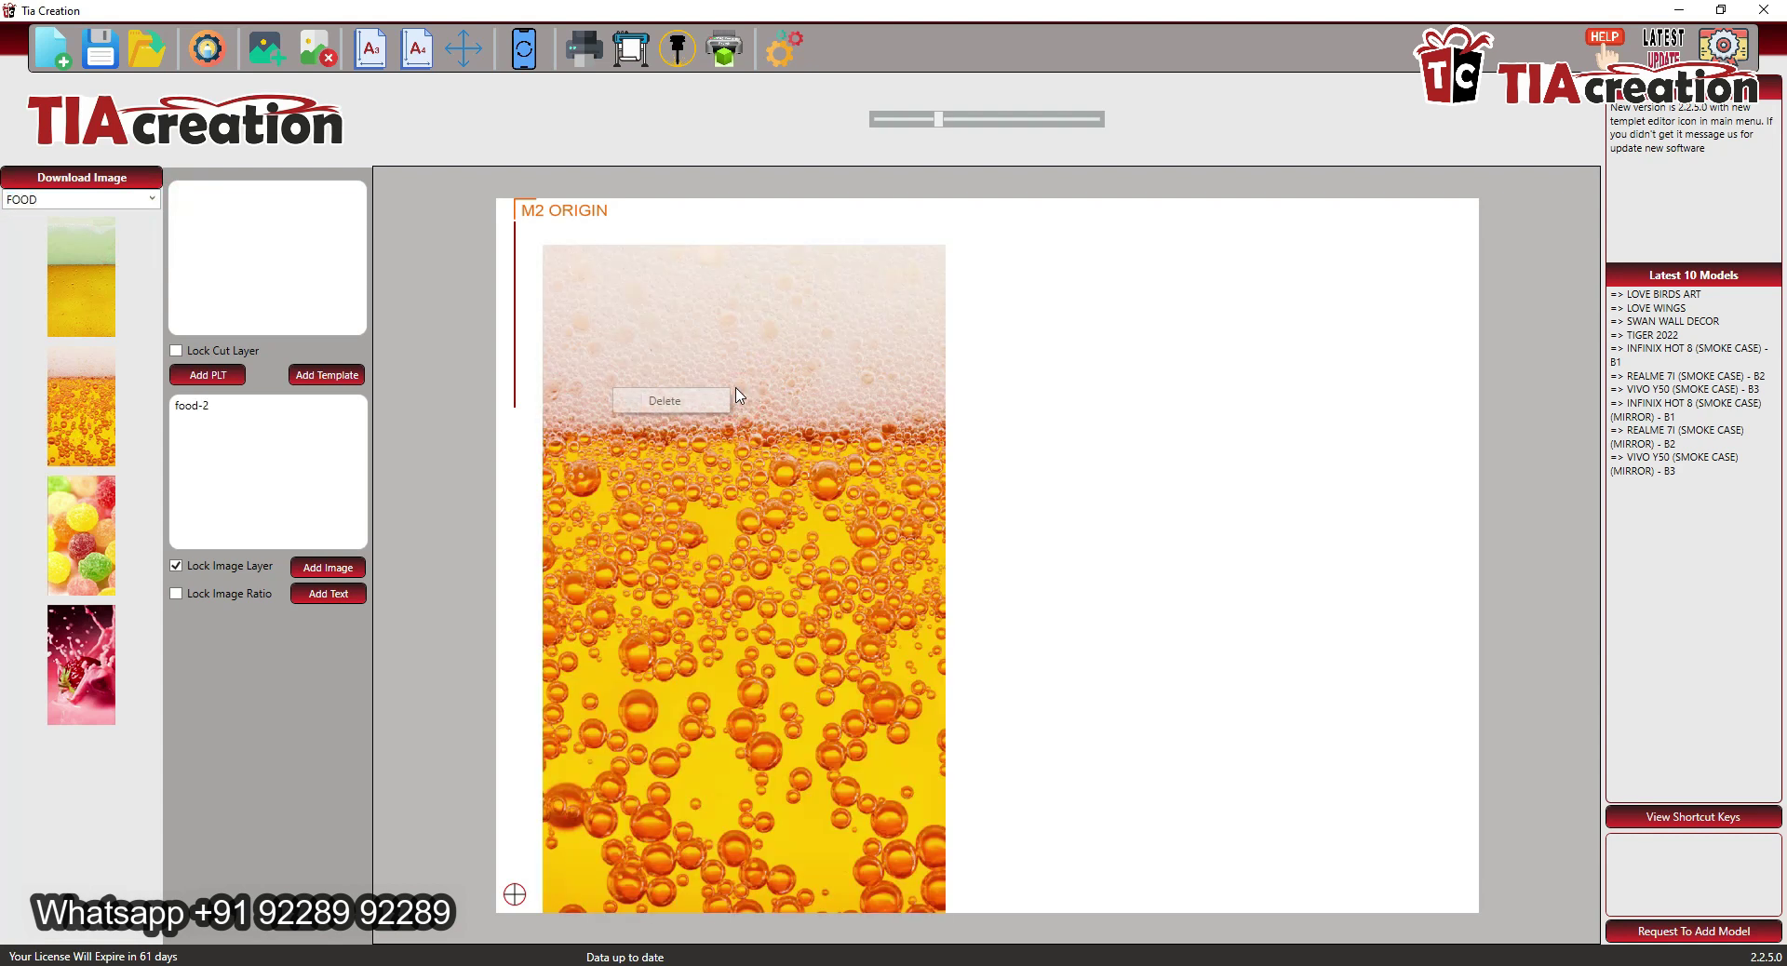
- Unlock the image layer, lock the image ratio and reposition the beer bubbles image on the canvas
{"action": "left_click", "coordinate": [239, 566]}
{"action": "left_click", "coordinate": [210, 594]}
{"action": "left_click_drag", "start_coordinate": [678, 609], "coordinate": [701, 572]}
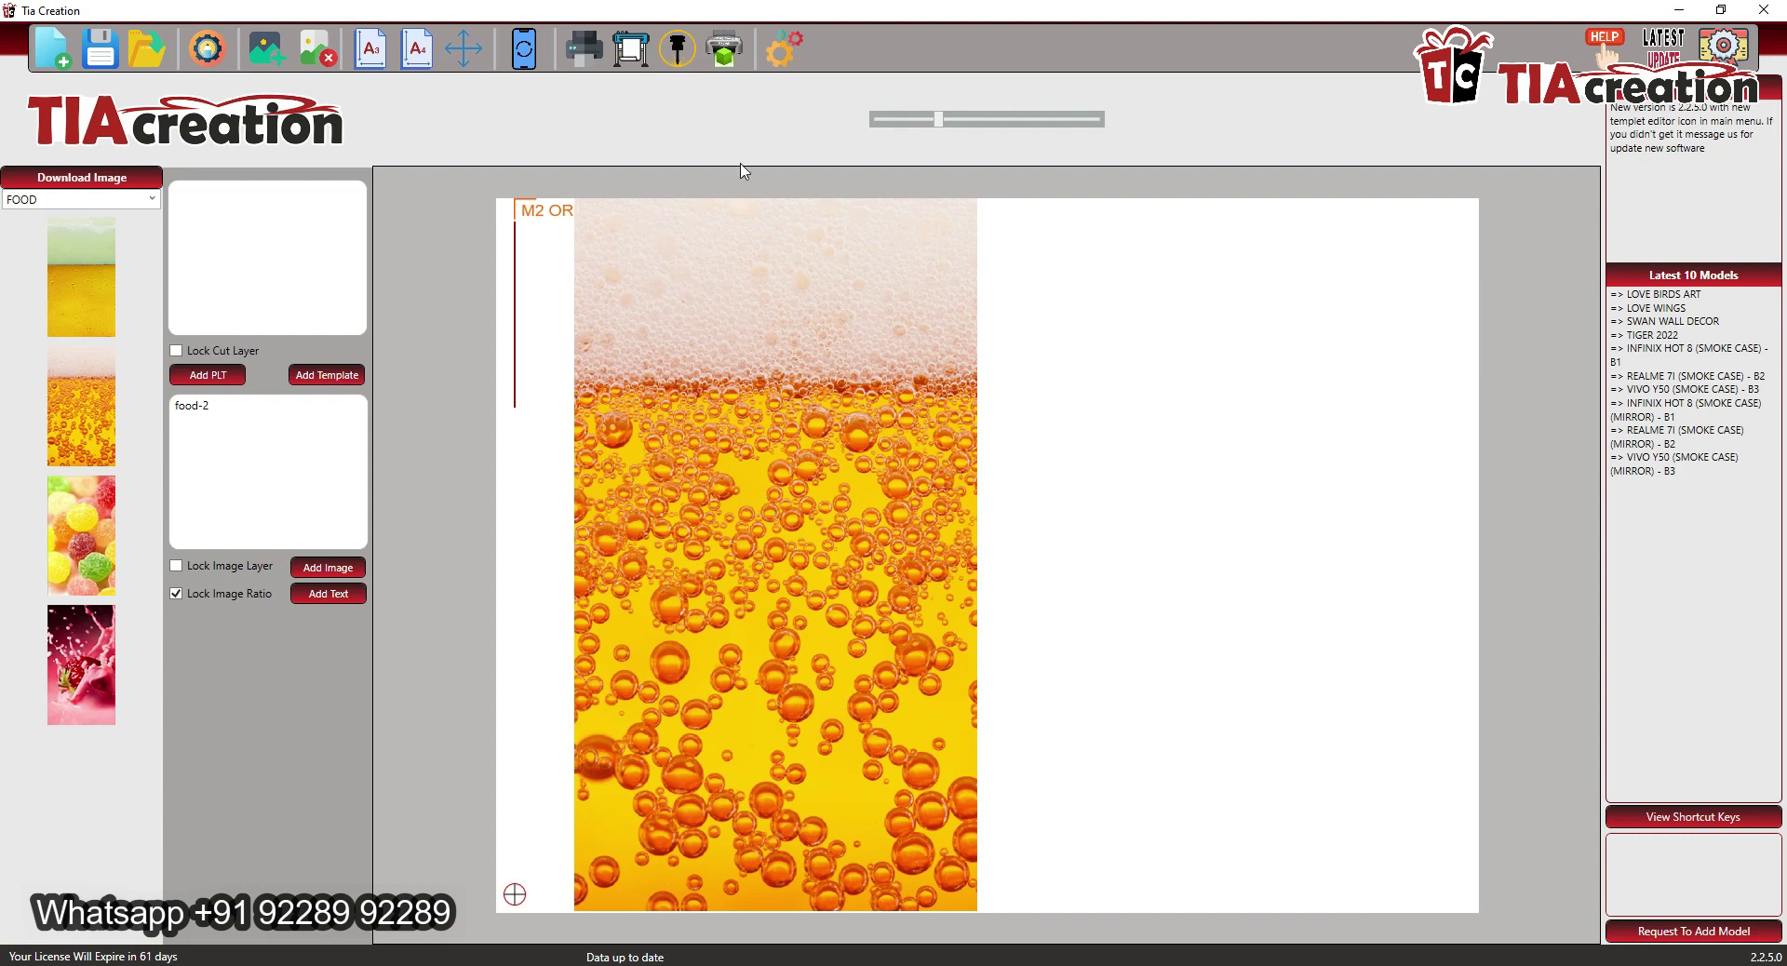
{"action": "mouse_move", "coordinate": [938, 121]}
{"action": "left_mouse_down"}
{"action": "mouse_move", "coordinate": [998, 126]}
{"action": "mouse_move", "coordinate": [916, 130]}
{"action": "mouse_move", "coordinate": [943, 129]}
{"action": "left_mouse_up"}
{"action": "mouse_move", "coordinate": [782, 476]}
{"action": "left_mouse_down"}
{"action": "mouse_move", "coordinate": [814, 463]}
{"action": "mouse_move", "coordinate": [773, 465]}
{"action": "left_mouse_up"}
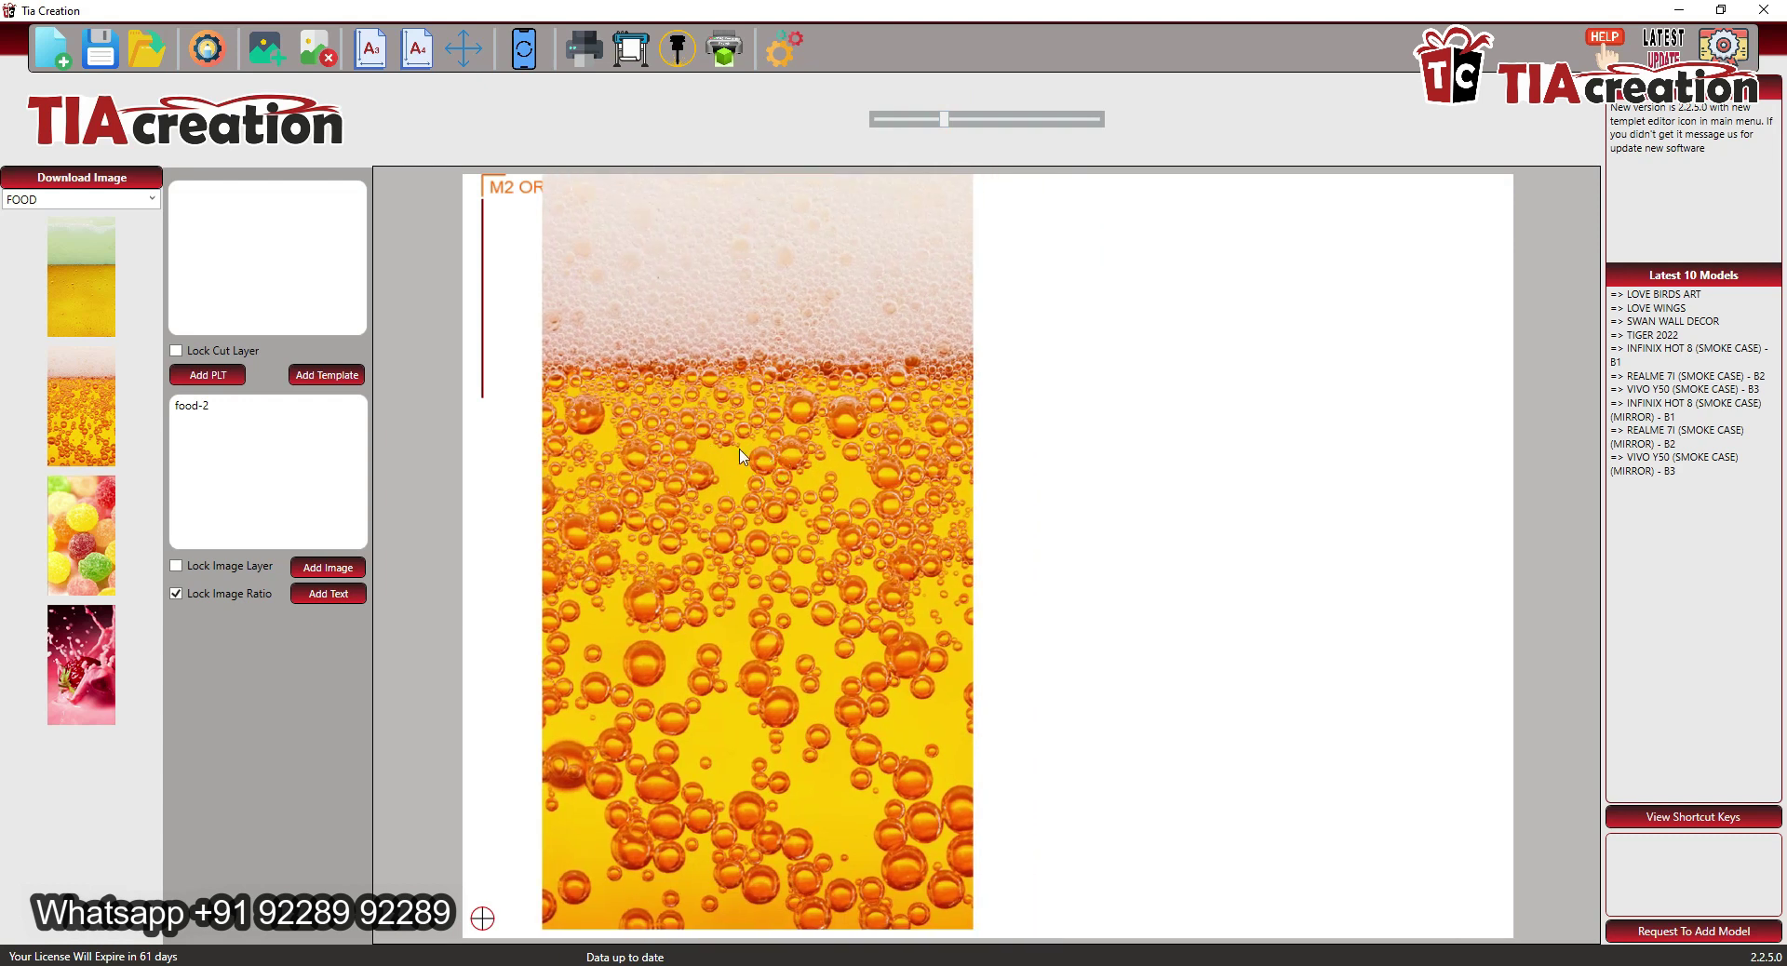
- Replace the beer bubbles image on the canvas with the flaming guitar image from the MUSIC category
{"action": "right_click", "coordinate": [740, 454]}
{"action": "left_click", "coordinate": [705, 459]}
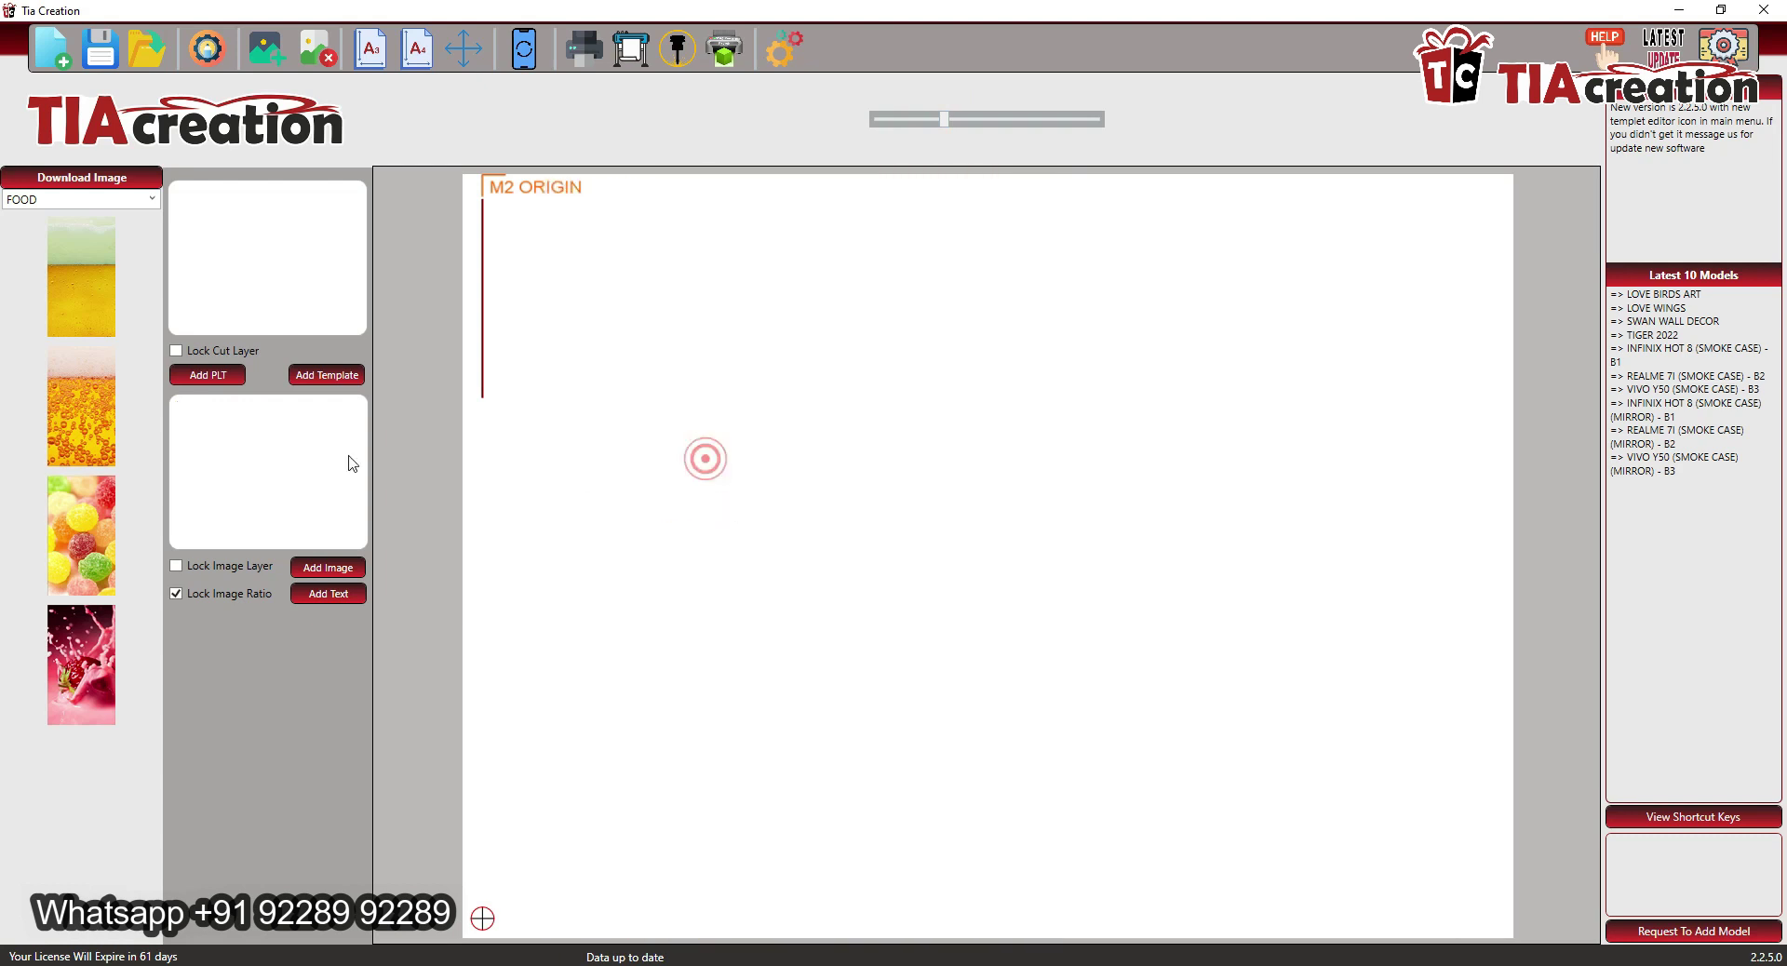
{"action": "left_click", "coordinate": [152, 199]}
{"action": "left_click", "coordinate": [119, 257]}
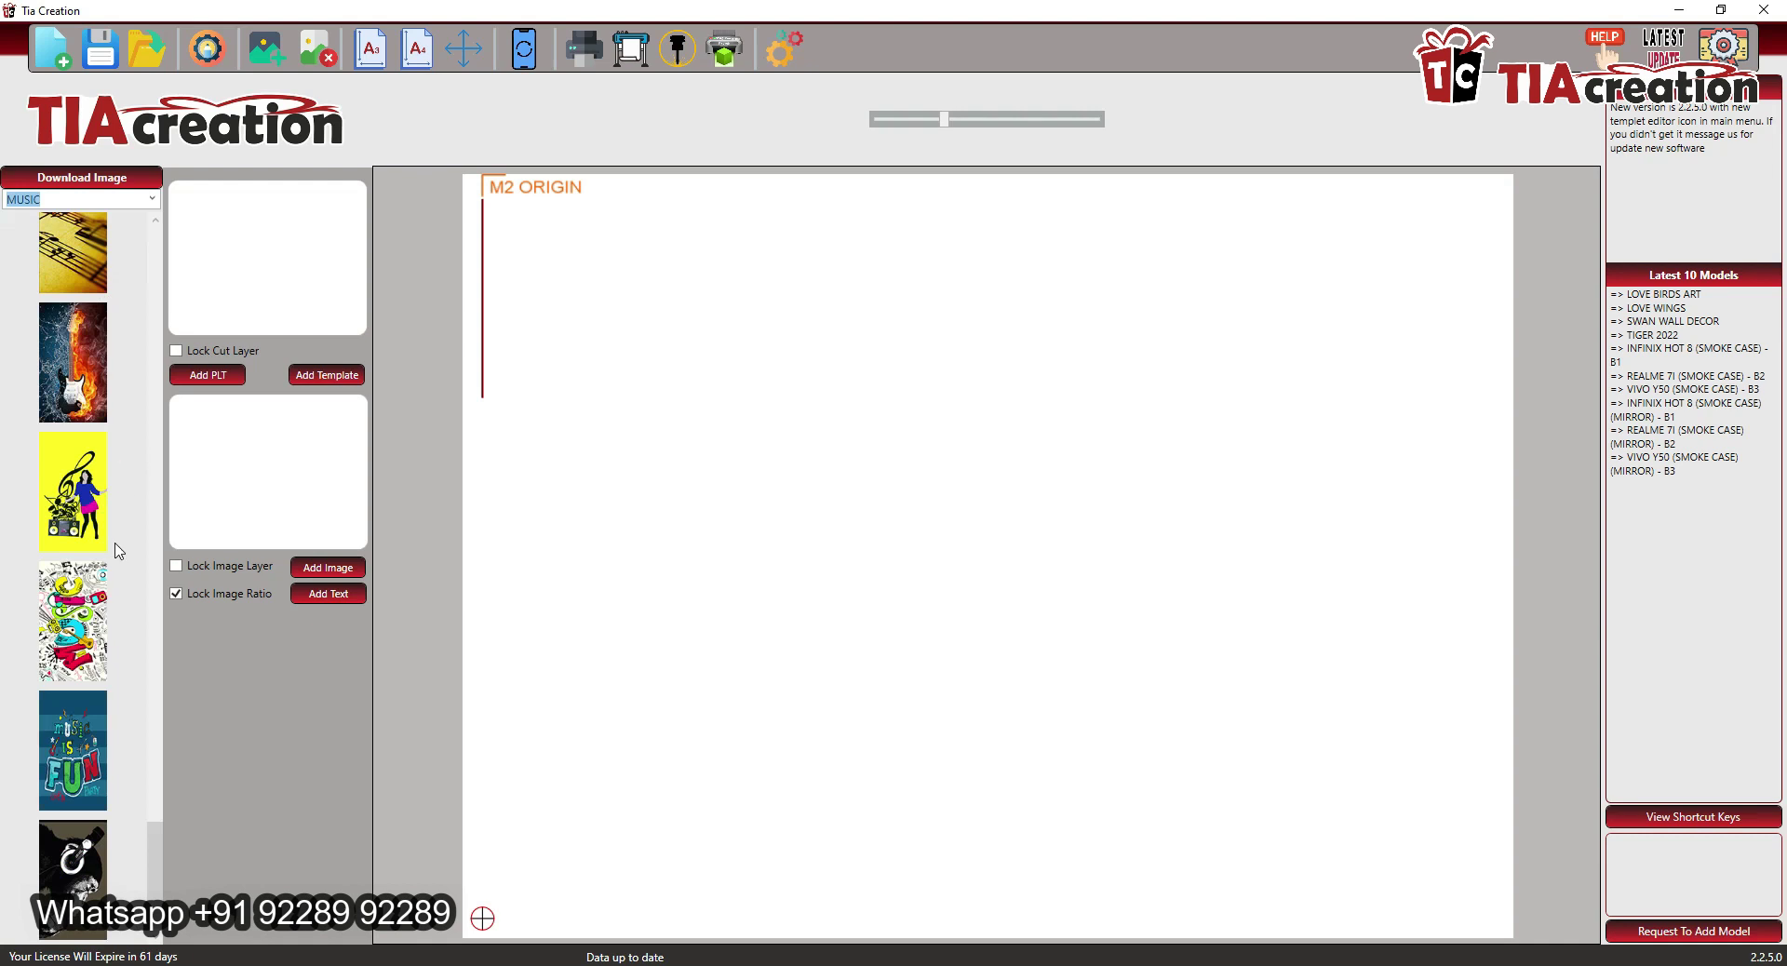
{"action": "left_click", "coordinate": [78, 396]}
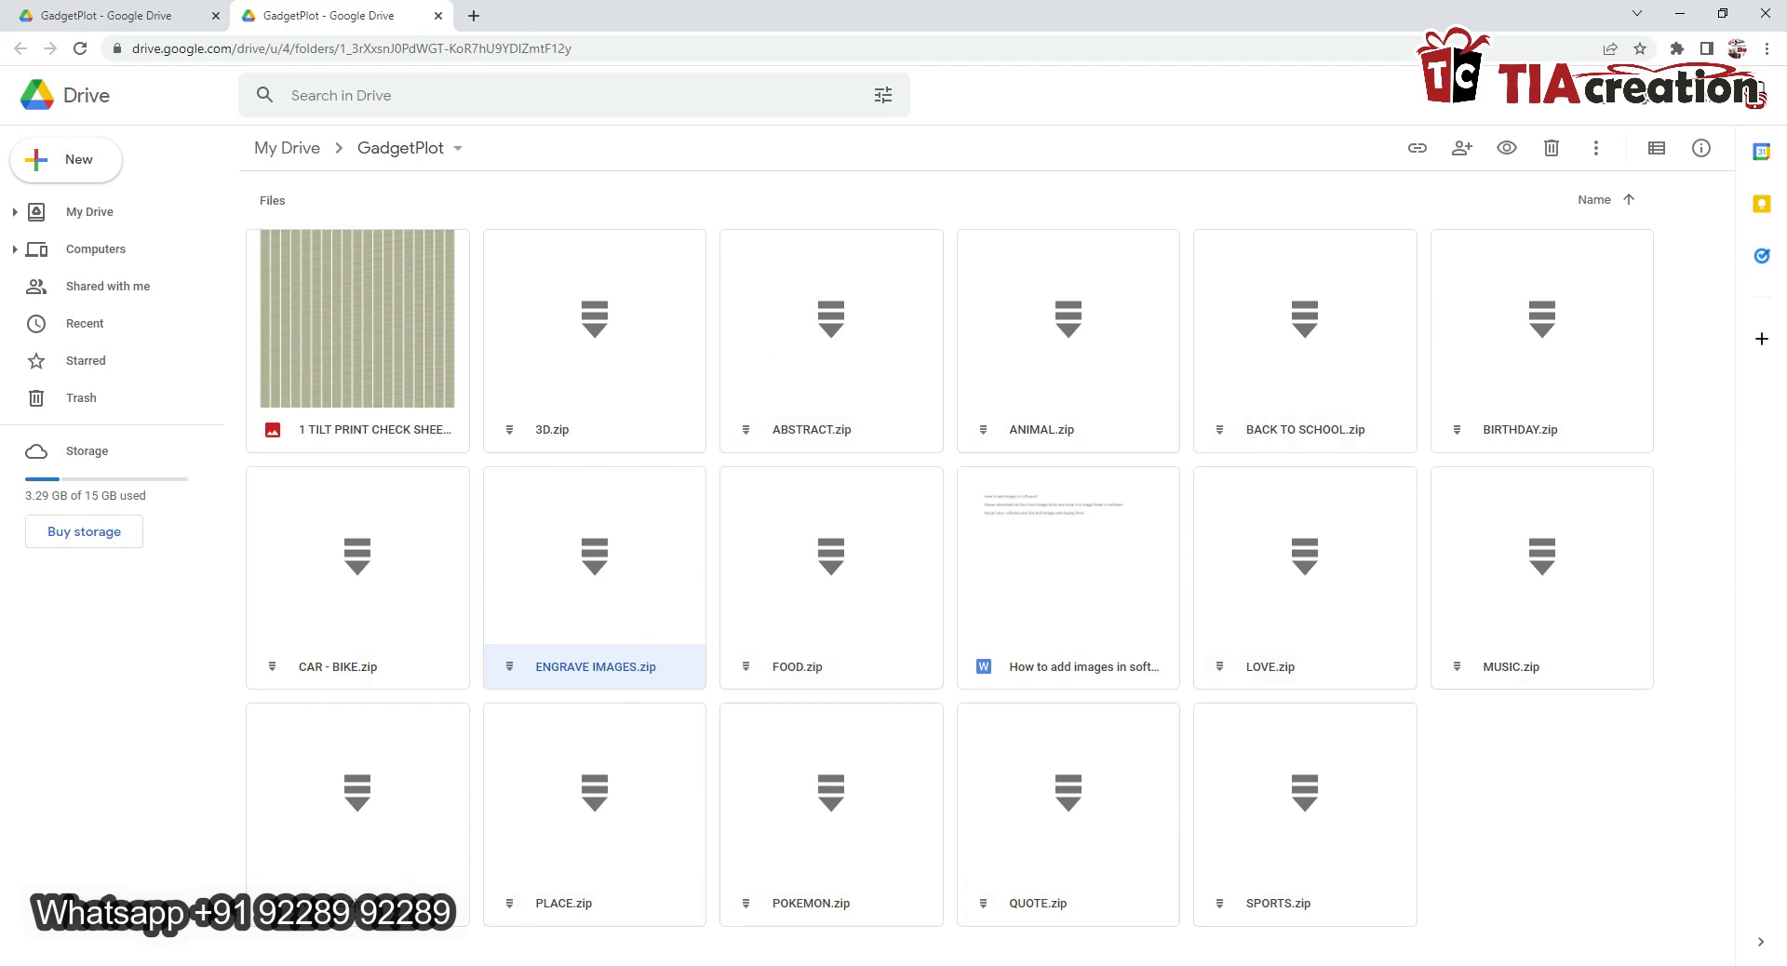
- Switch to File Explorer, check the category folders inside Images and return to the TIA Creation SKIN Software folder
{"action": "key", "text": "alt+Tab"}
{"action": "double_click", "coordinate": [470, 219]}
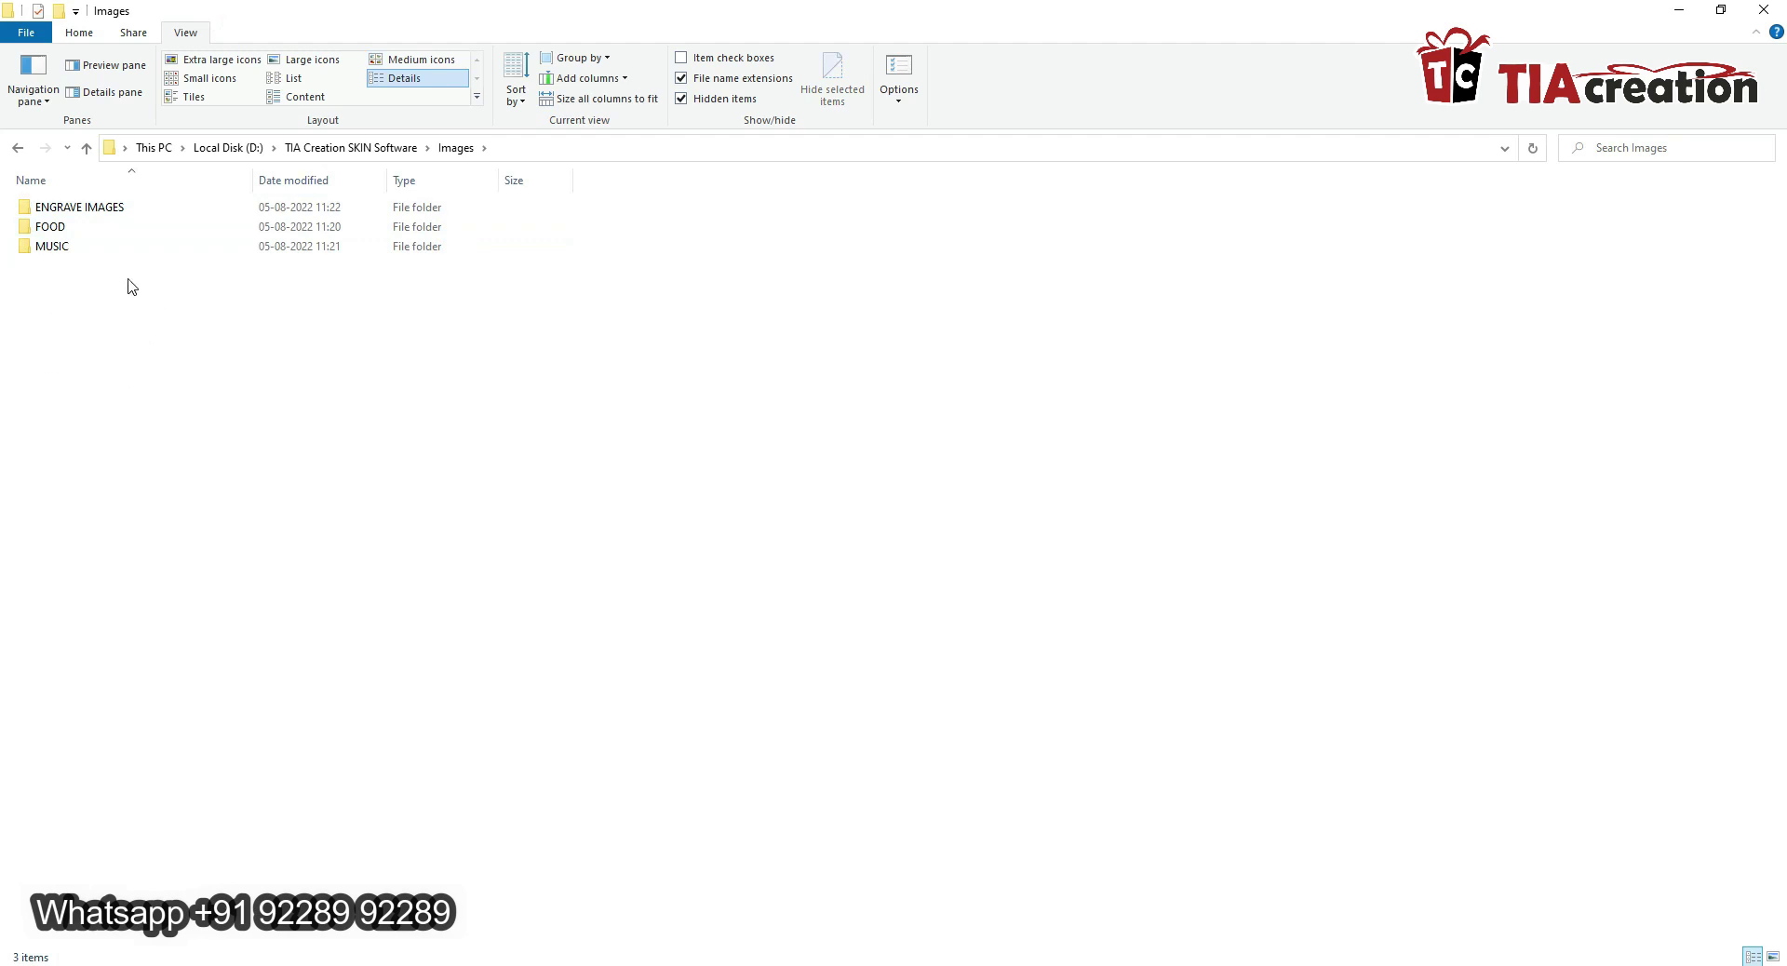
{"action": "left_click", "coordinate": [544, 152]}
{"action": "left_click", "coordinate": [366, 413]}
{"action": "left_click", "coordinate": [366, 149]}
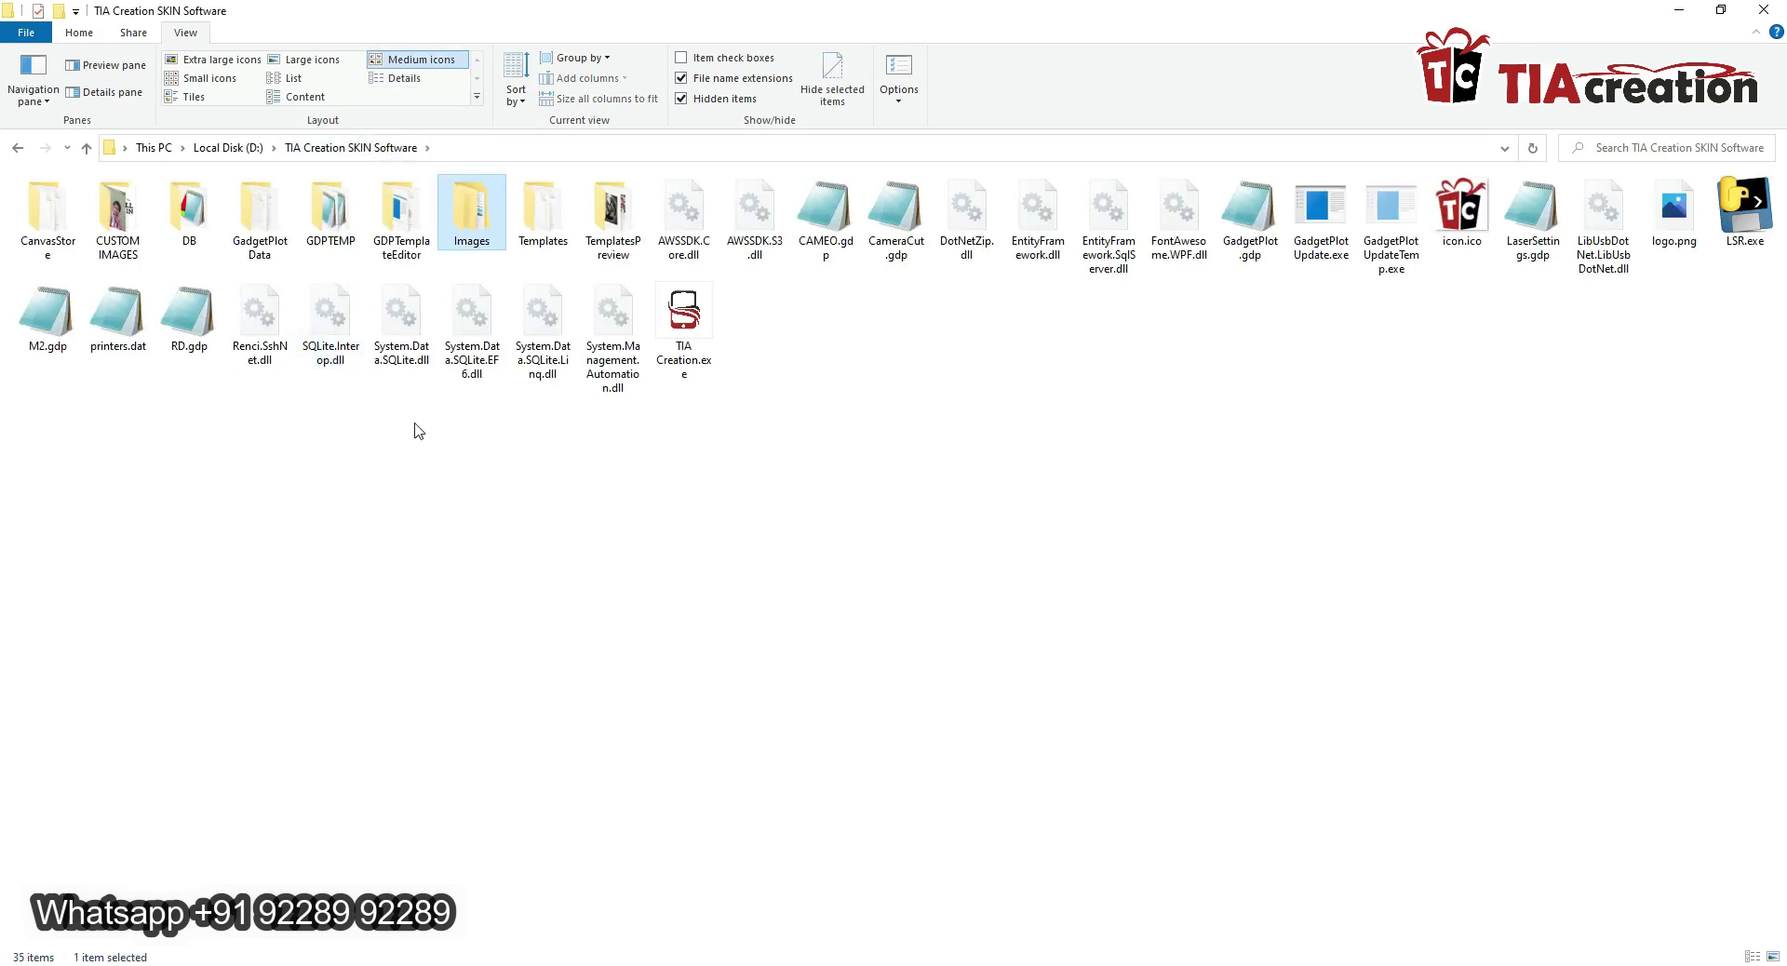
- View the image files in the MUSIC folder inside Images and return to the Images folder
{"action": "double_click", "coordinate": [462, 225]}
{"action": "left_click", "coordinate": [58, 249]}
{"action": "double_click", "coordinate": [58, 249]}
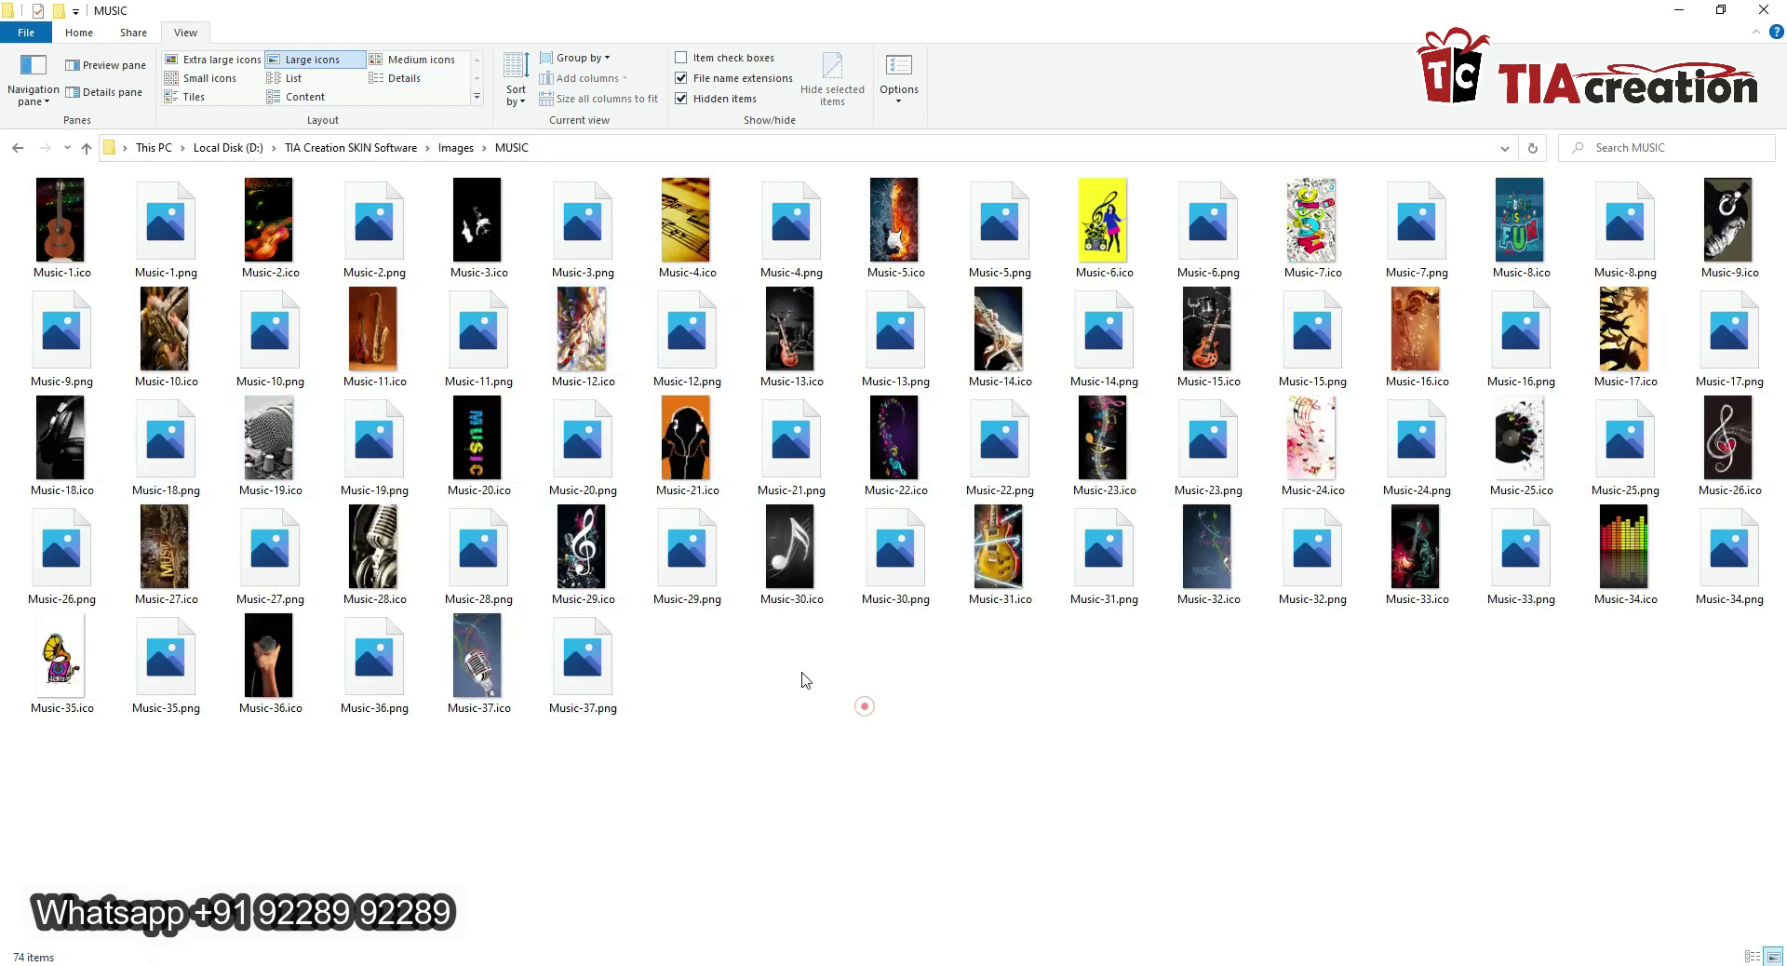
{"action": "left_click", "coordinate": [455, 148]}
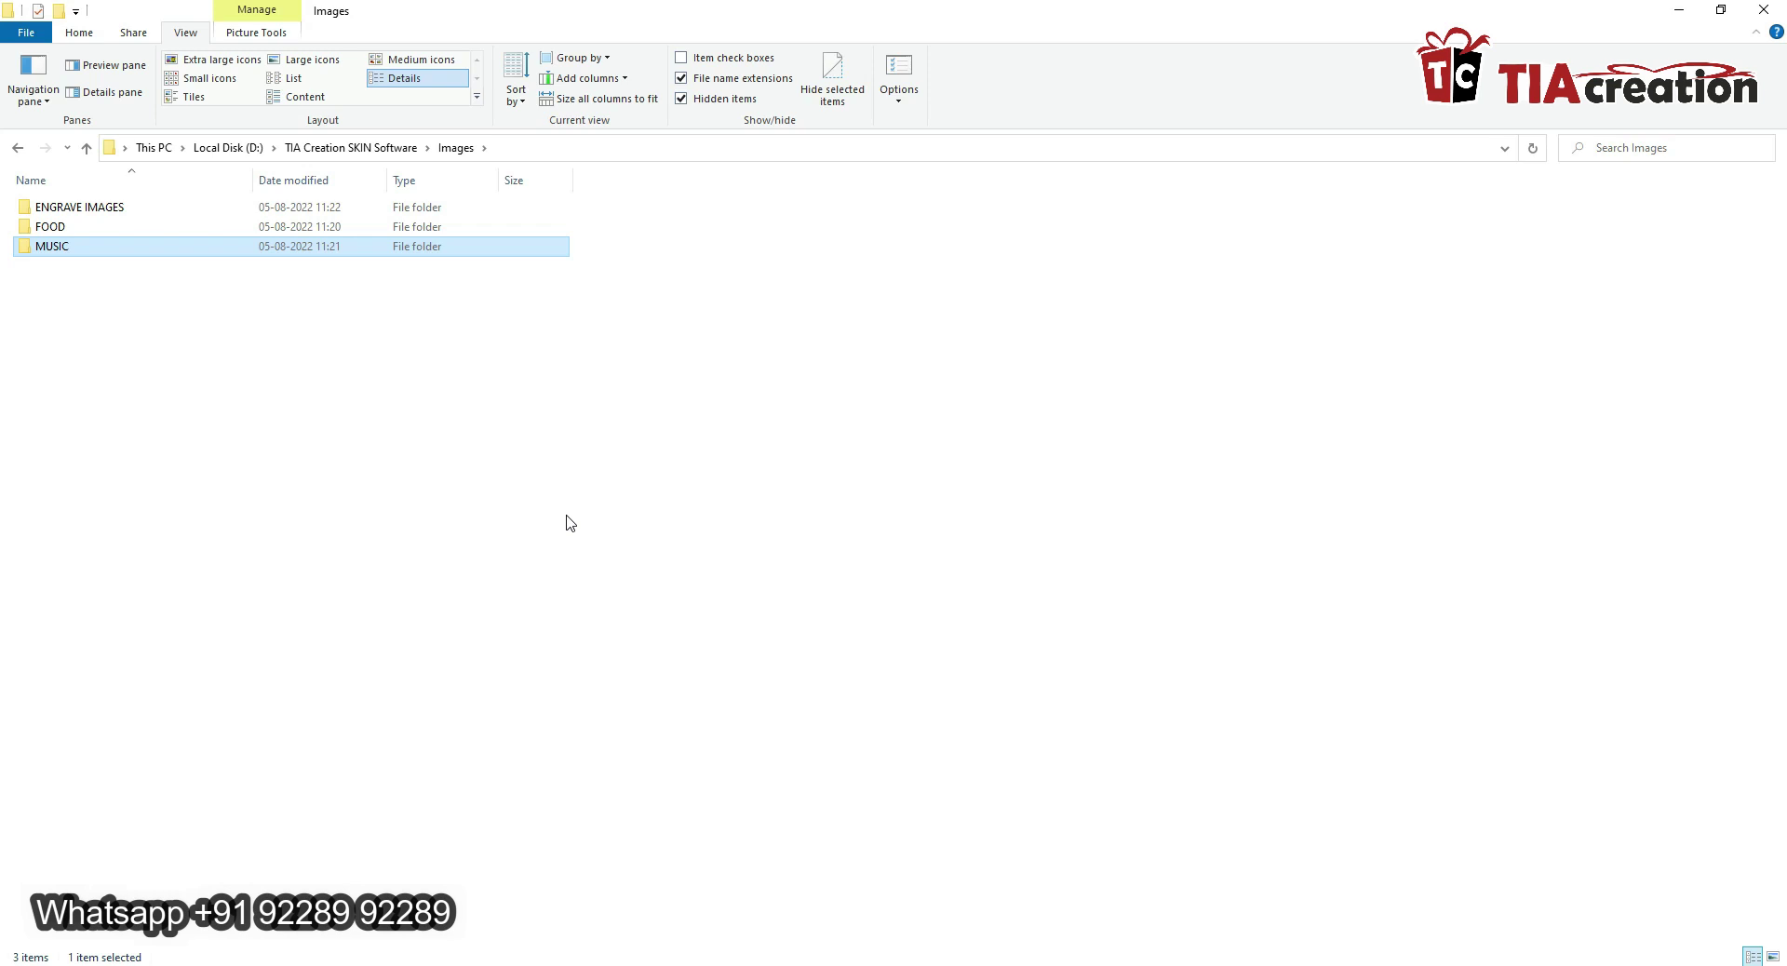
- Switch back to Tia Creation and move the flaming guitar image up and to the right, near the canvas's upper edge
{"action": "left_click", "coordinate": [665, 449]}
{"action": "left_click", "coordinate": [680, 431]}
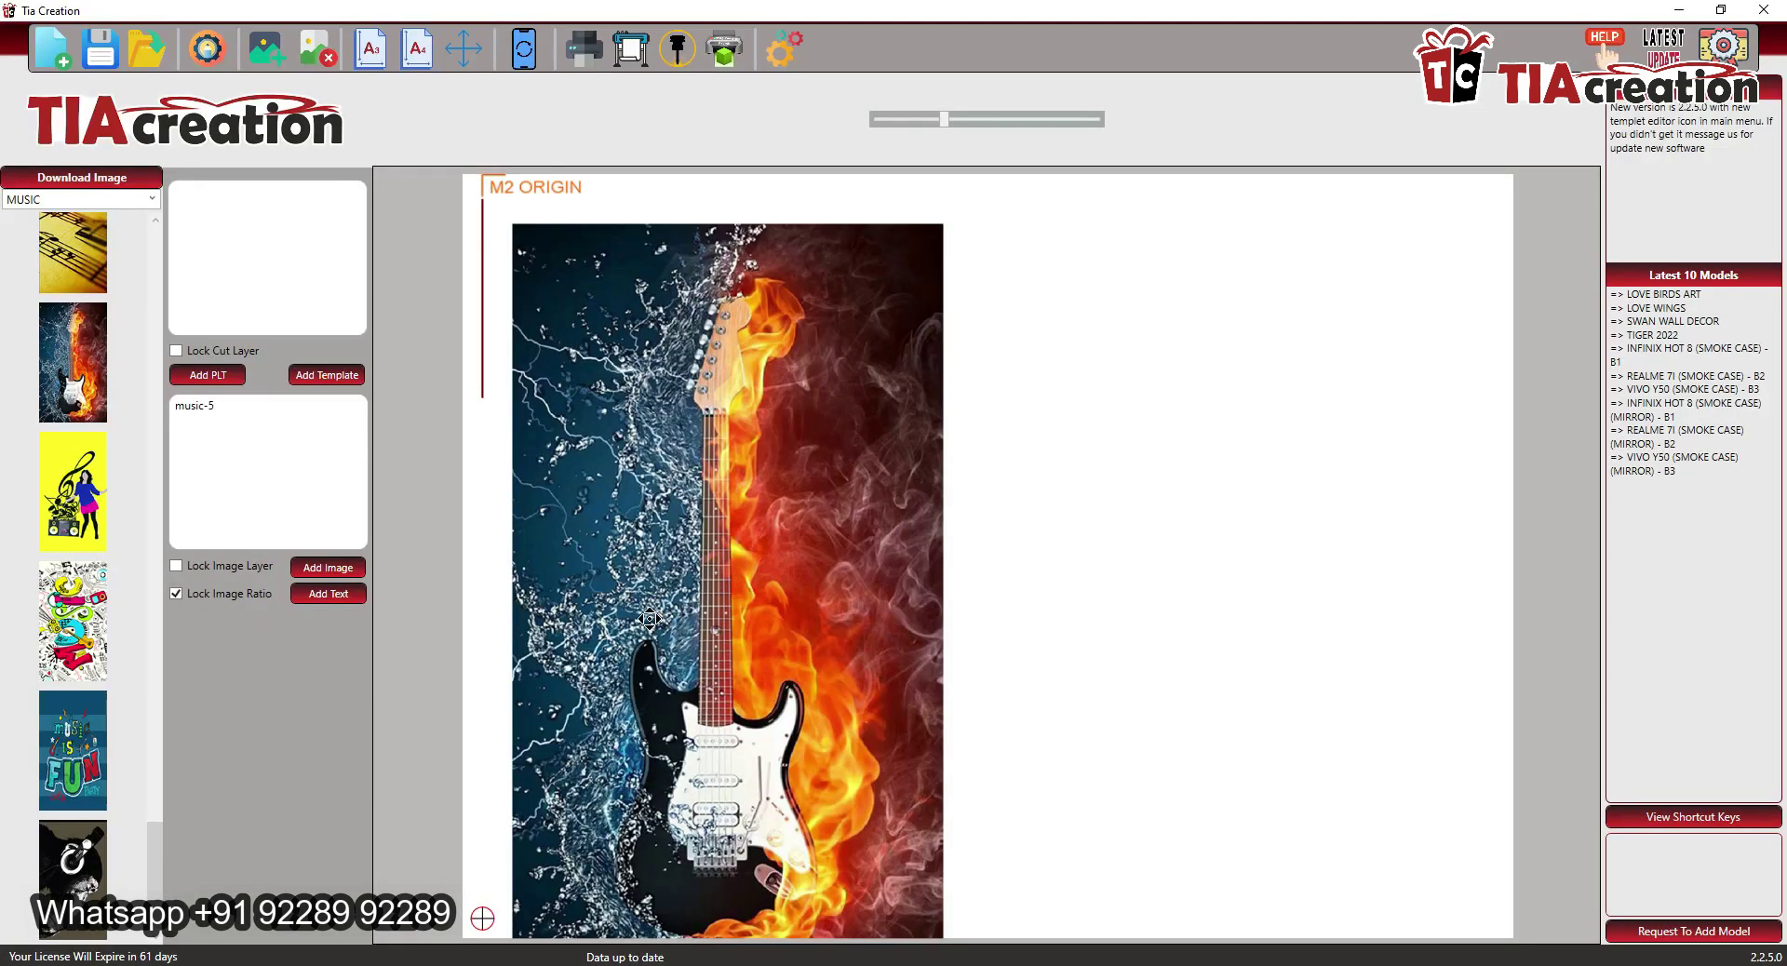
{"action": "left_click_drag", "start_coordinate": [869, 539], "coordinate": [894, 486]}
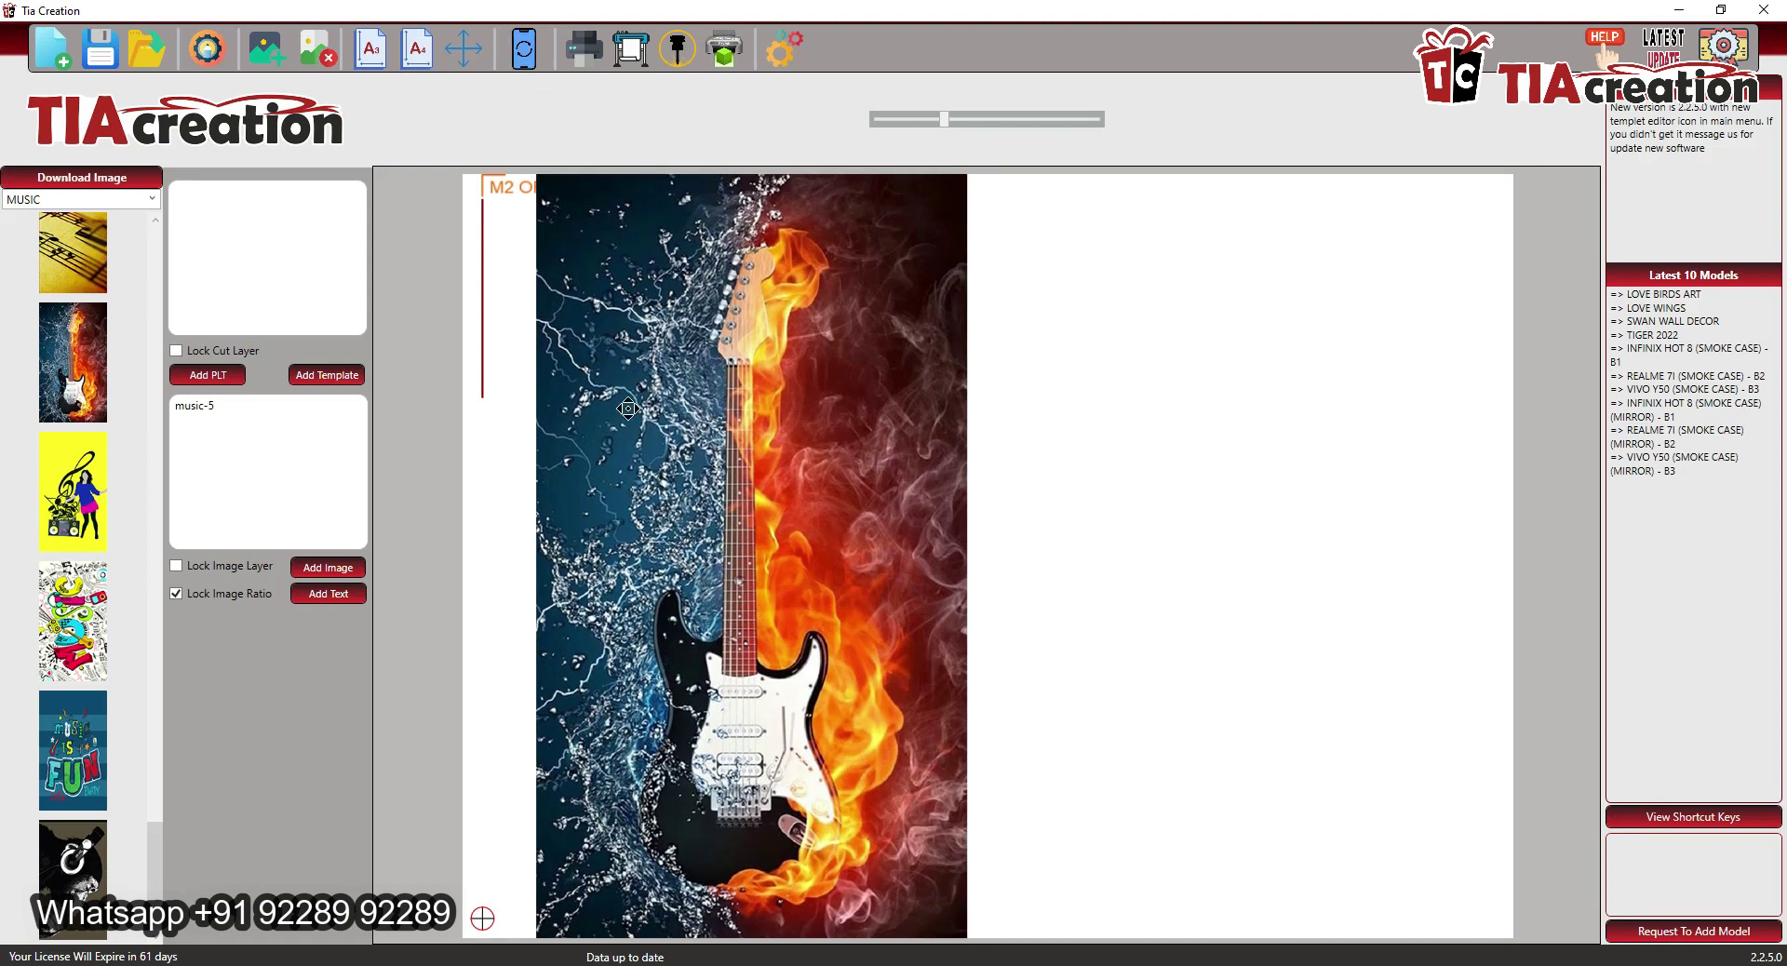
{"action": "scroll", "coordinate": [74, 641], "scroll_direction": "up", "scroll_amount": 15}
{"action": "scroll", "coordinate": [75, 631], "scroll_direction": "up", "scroll_amount": 3}
{"action": "left_click_drag", "start_coordinate": [786, 589], "coordinate": [822, 577]}
{"action": "scroll", "coordinate": [70, 391], "scroll_direction": "up", "scroll_amount": 15}
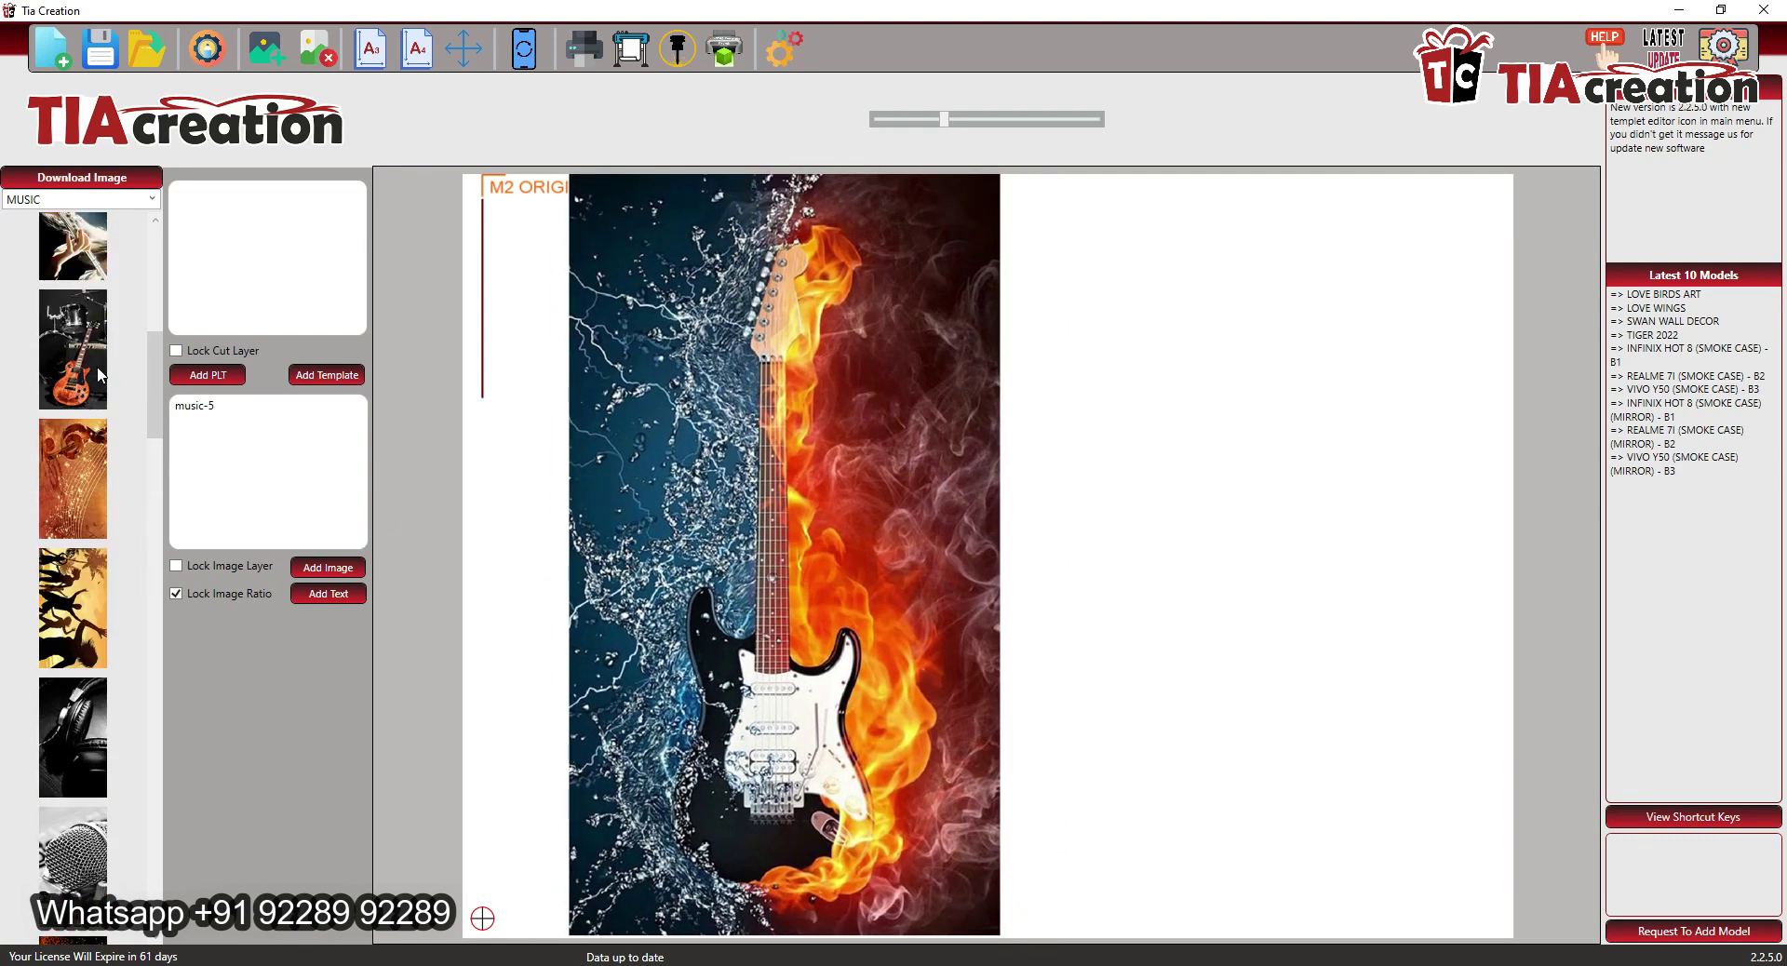
{"action": "scroll", "coordinate": [104, 369], "scroll_direction": "down", "scroll_amount": 10}
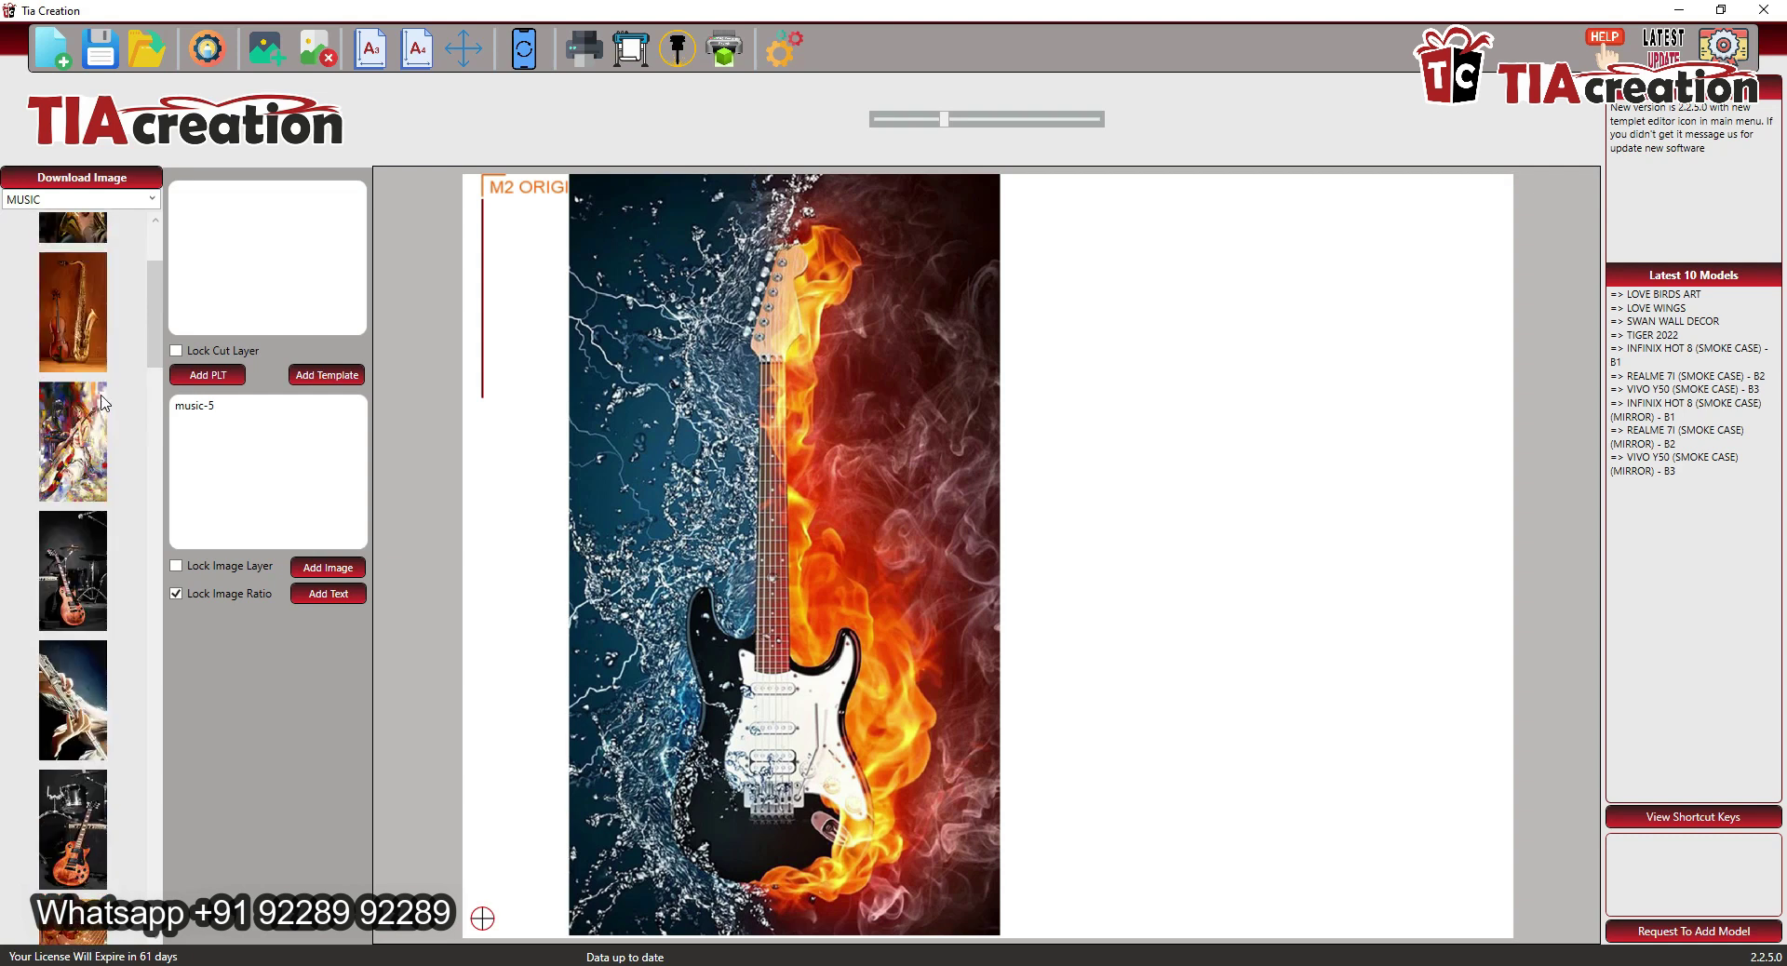
{"action": "scroll", "coordinate": [75, 452], "scroll_direction": "down", "scroll_amount": 5}
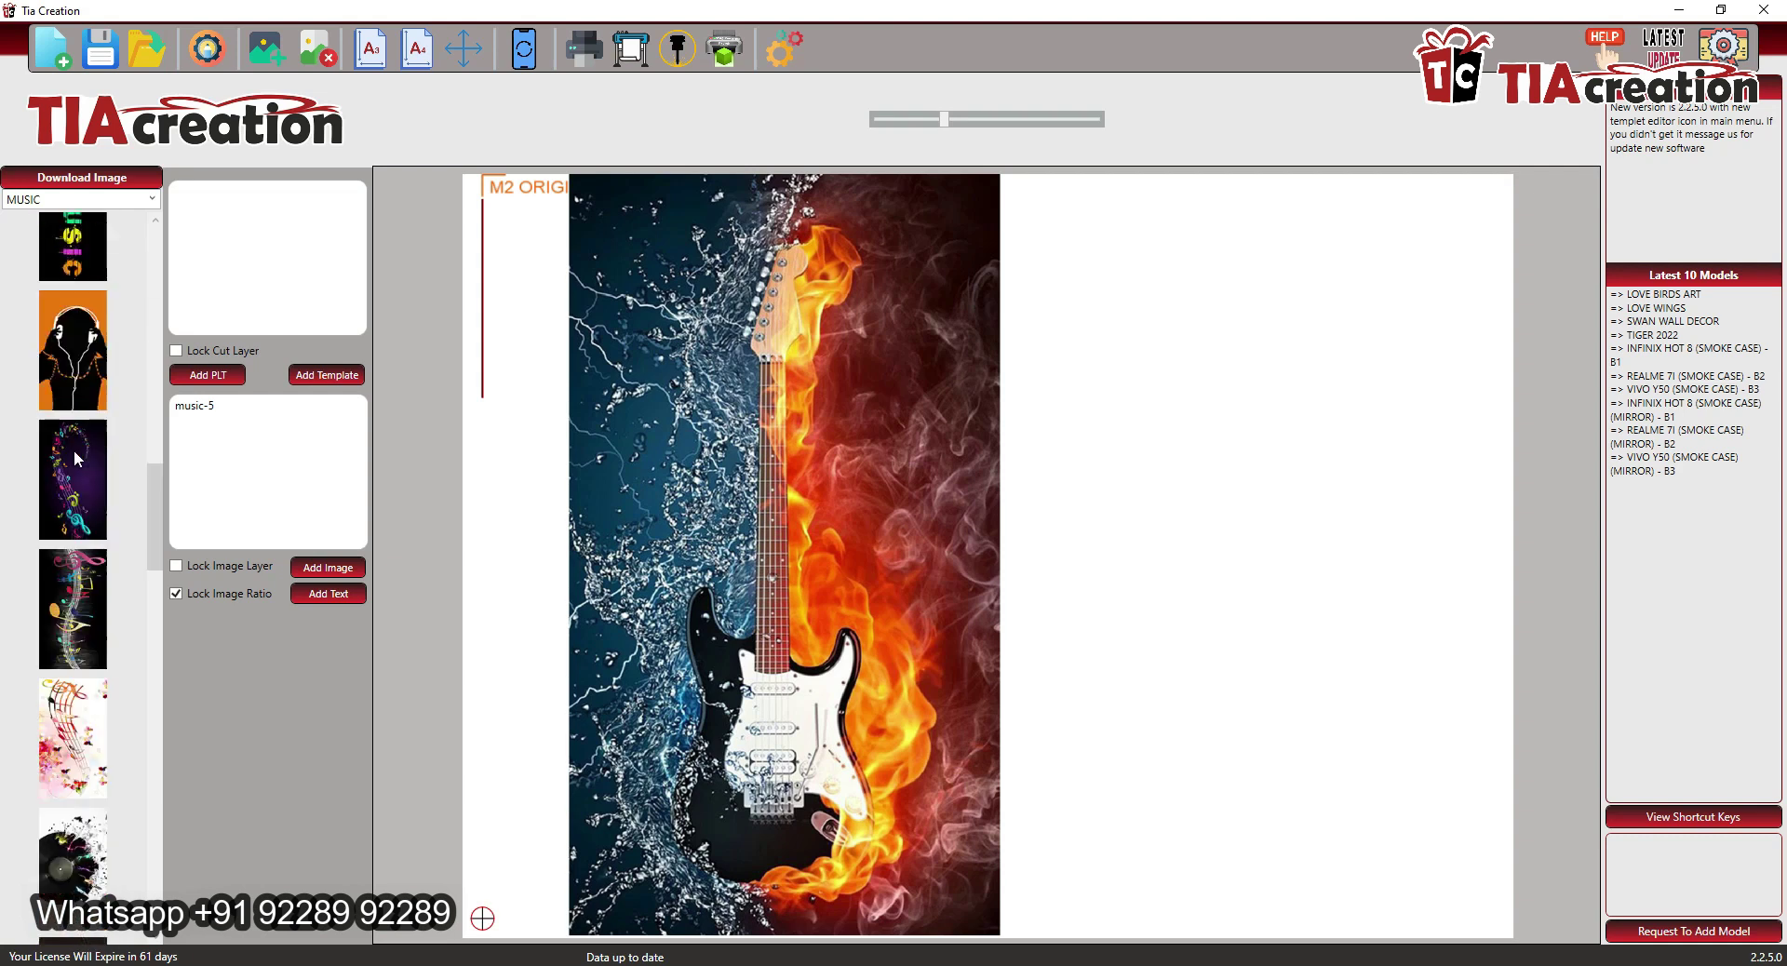